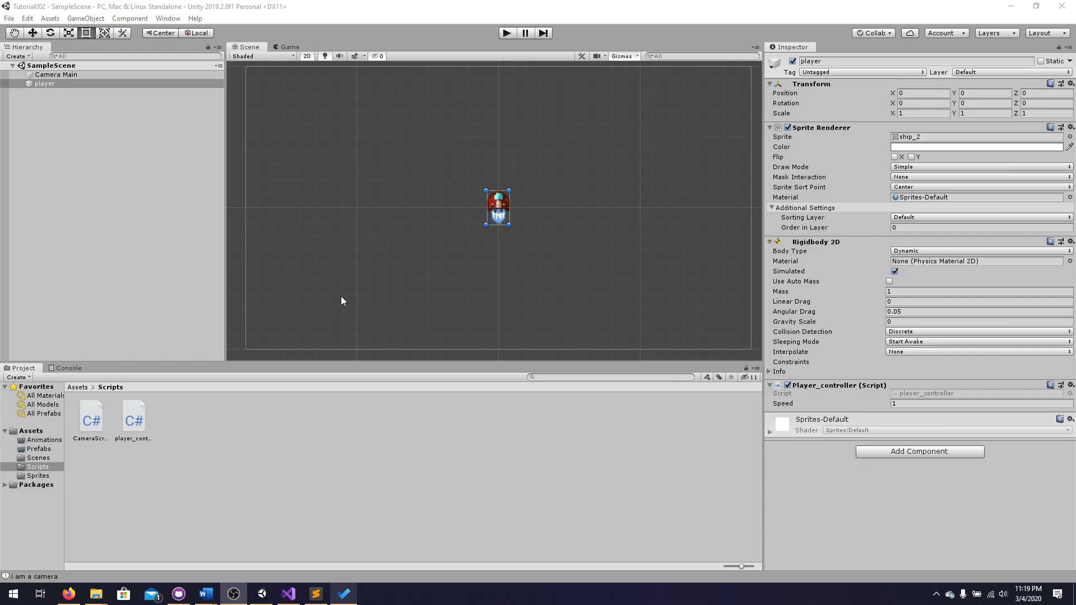
- Set the laser-bolts texture's sprite mode to Multiple and filter mode to Point (no filter), and apply the import settings
{"action": "left_click", "coordinate": [42, 477]}
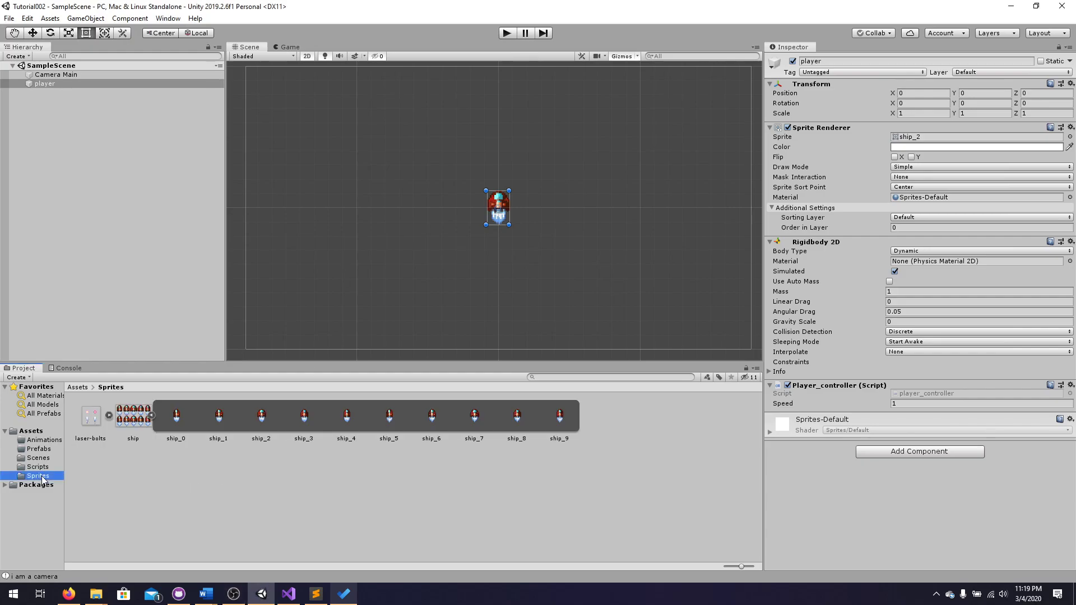
{"action": "left_click", "coordinate": [109, 415]}
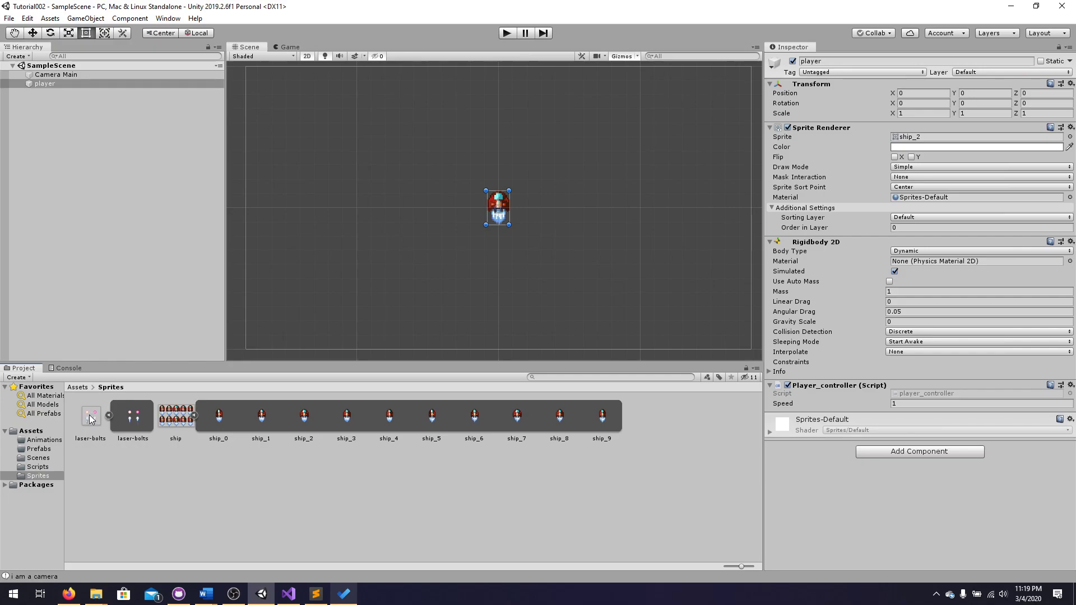
{"action": "left_click", "coordinate": [91, 419]}
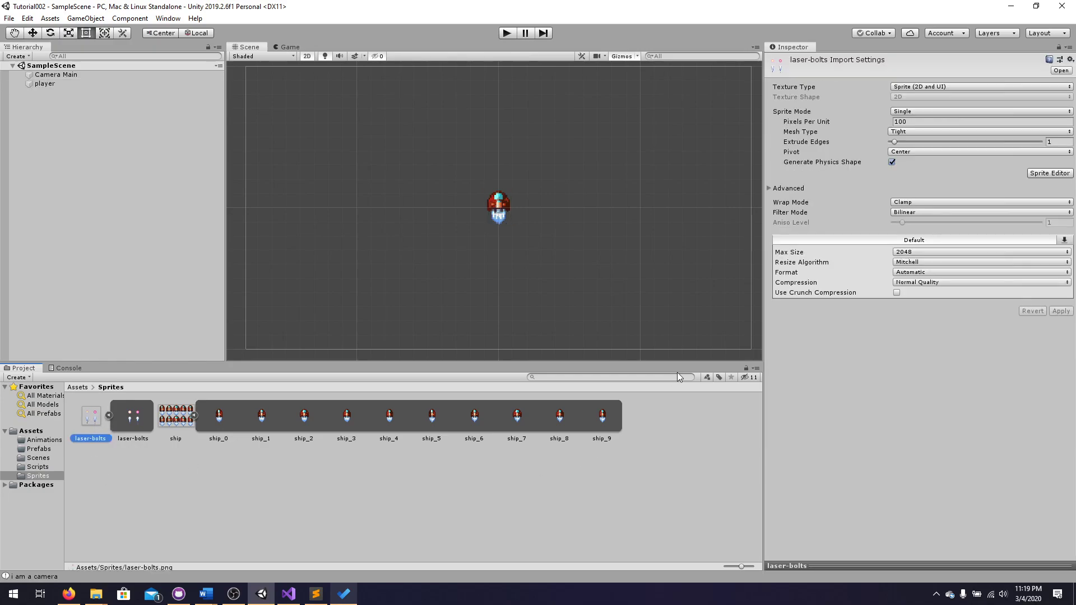
{"action": "left_click", "coordinate": [914, 111]}
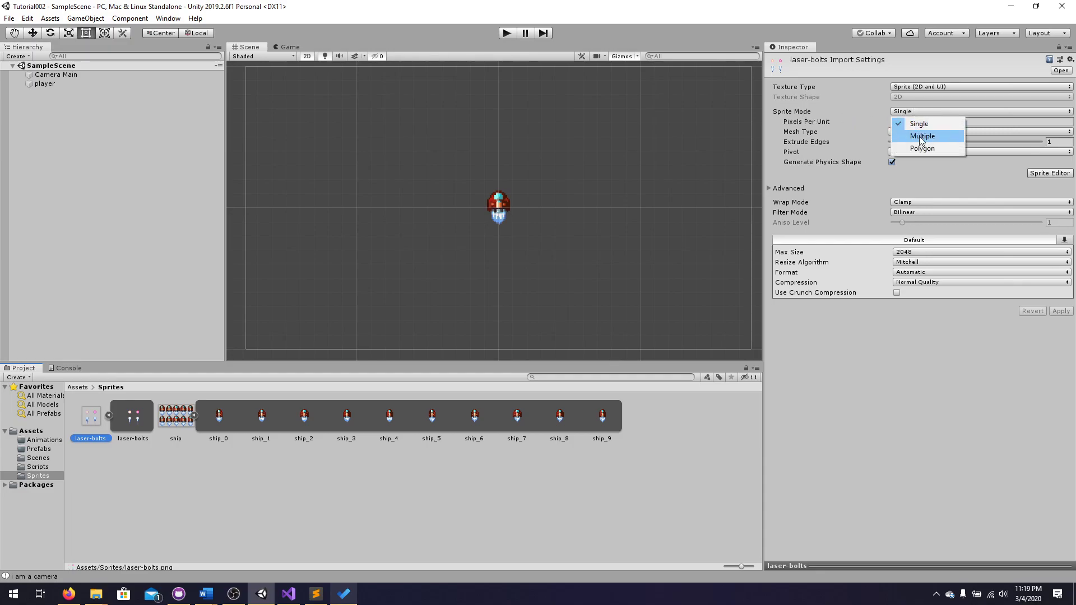
{"action": "left_click", "coordinate": [920, 135]}
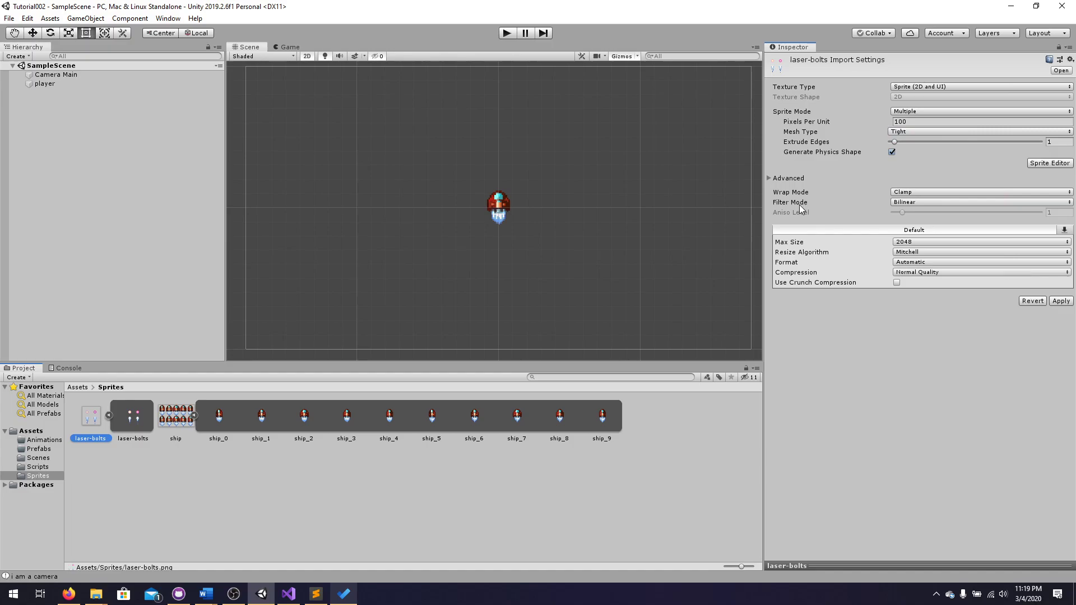
{"action": "left_click", "coordinate": [912, 203]}
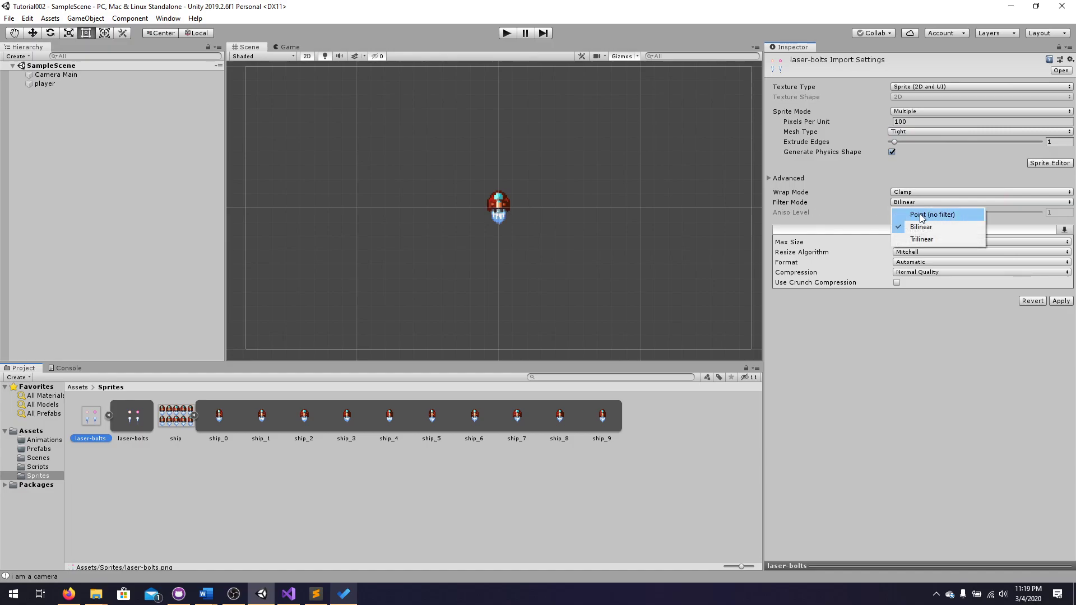
{"action": "left_click", "coordinate": [919, 213]}
{"action": "left_click", "coordinate": [1061, 302]}
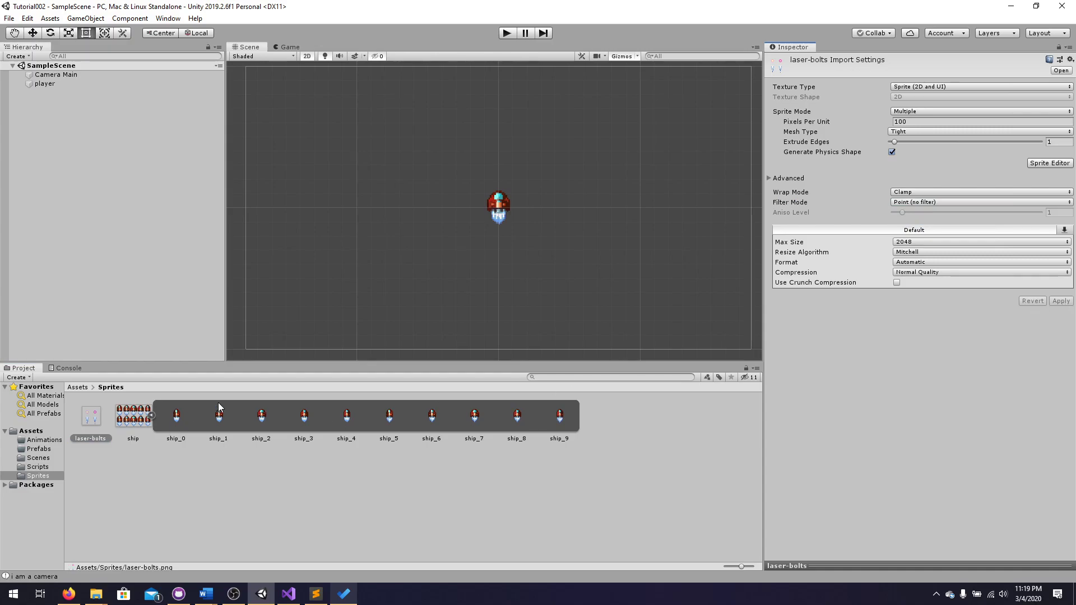
- Slice the laser-bolts sheet by cell count into 2 columns and 2 rows in the Sprite Editor and apply the slices
{"action": "left_click", "coordinate": [1042, 164]}
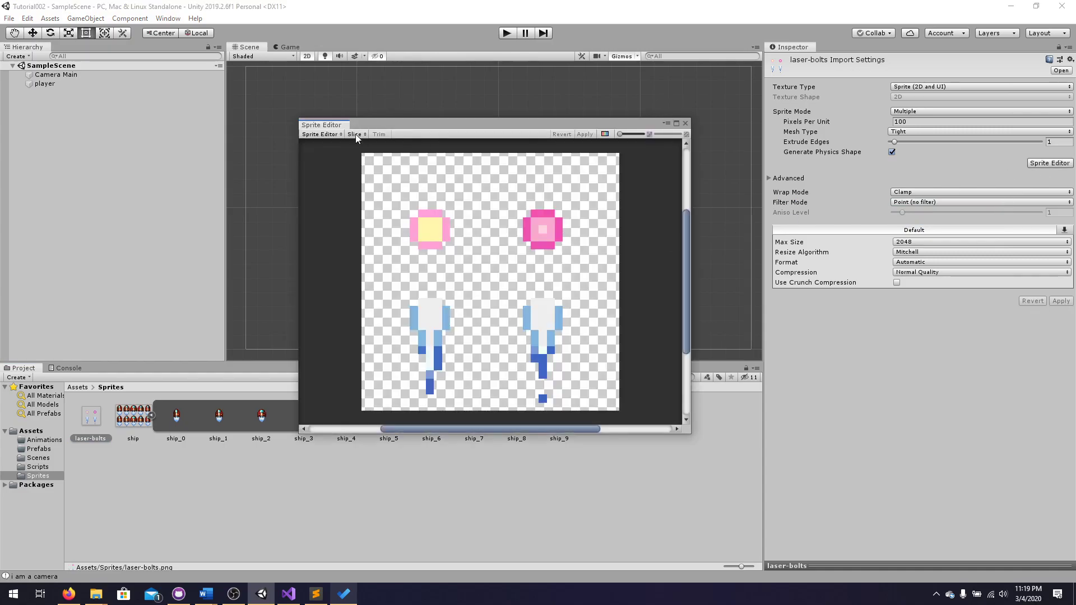
{"action": "left_click", "coordinate": [356, 134]}
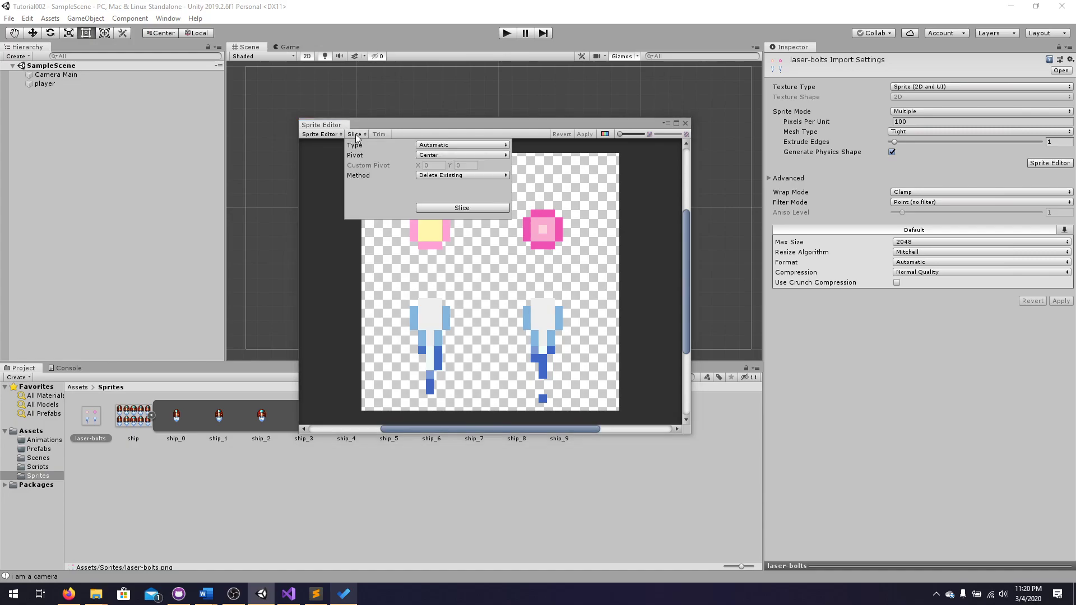
{"action": "left_click", "coordinate": [447, 145]}
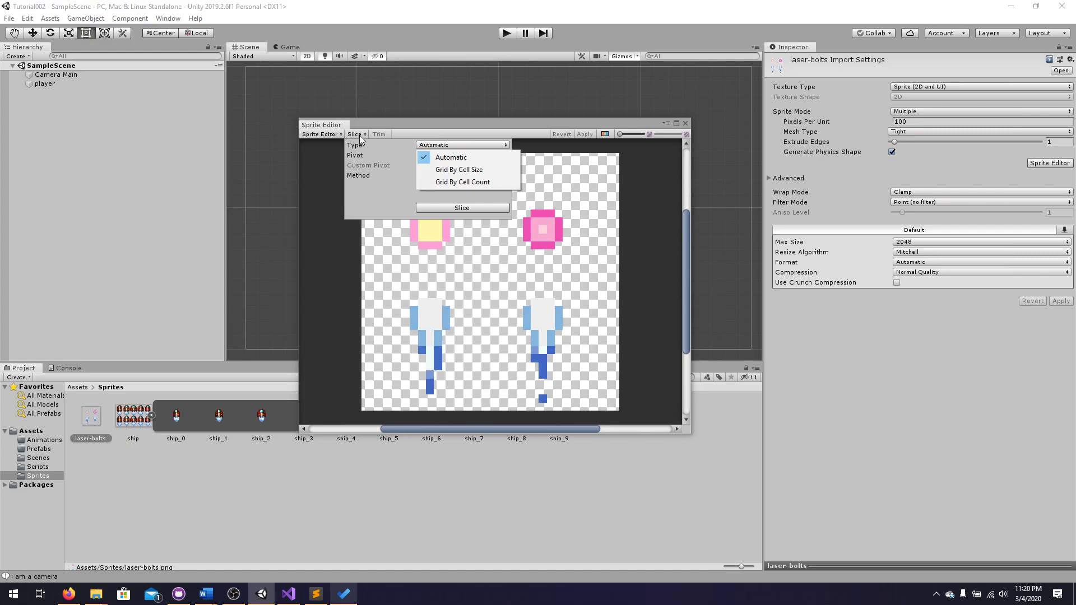
{"action": "left_click", "coordinate": [453, 183]}
{"action": "left_click", "coordinate": [434, 156]}
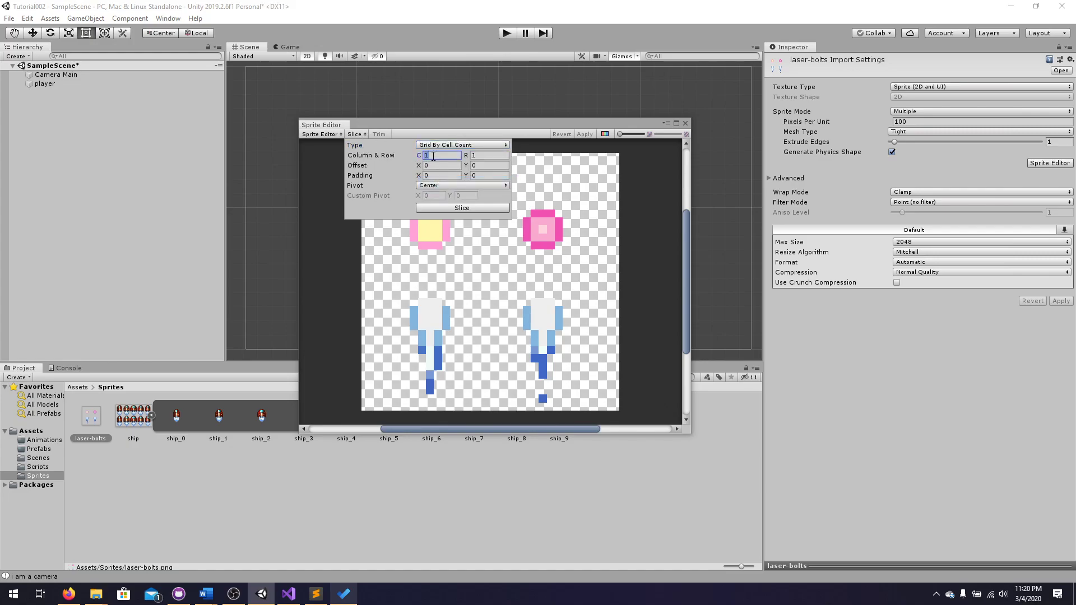
{"action": "type", "text": "2"}
{"action": "key", "text": "Tab"}
{"action": "type", "text": "2"}
{"action": "left_click", "coordinate": [476, 206]}
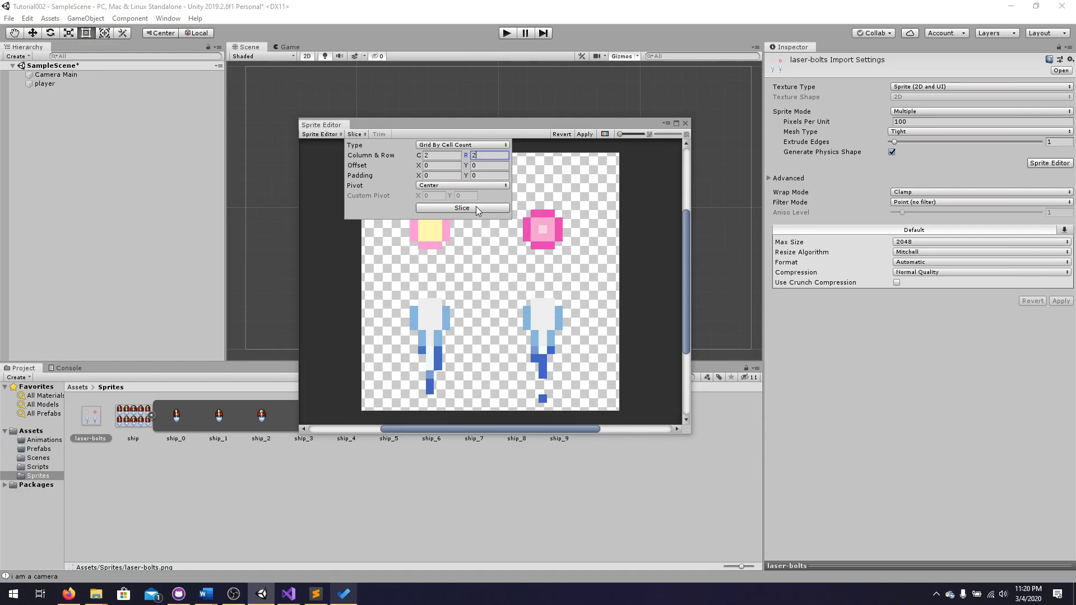
{"action": "left_click", "coordinate": [585, 134]}
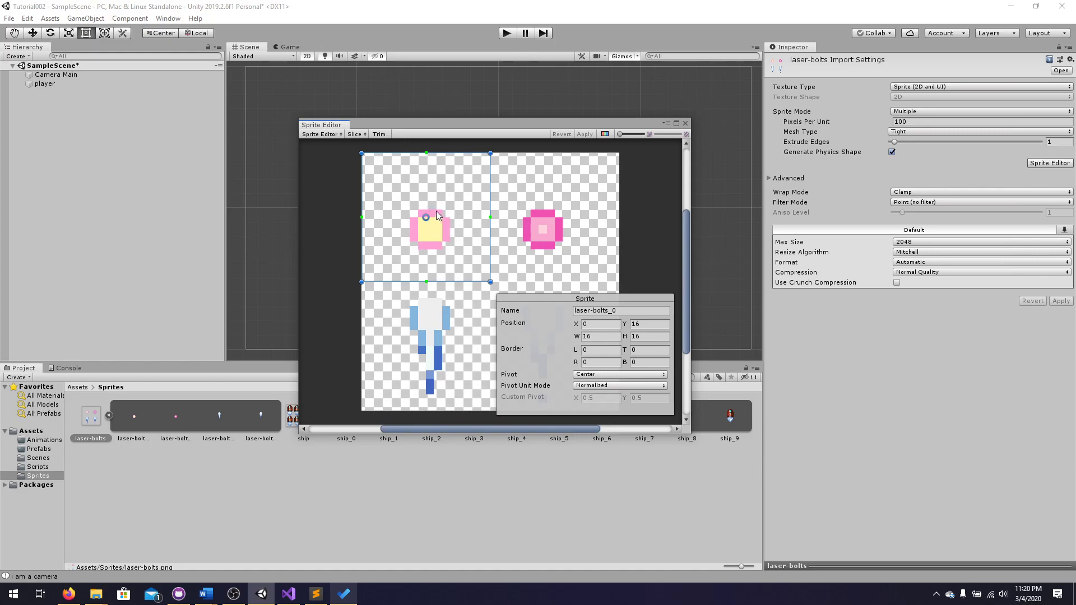
{"action": "left_click", "coordinate": [685, 122]}
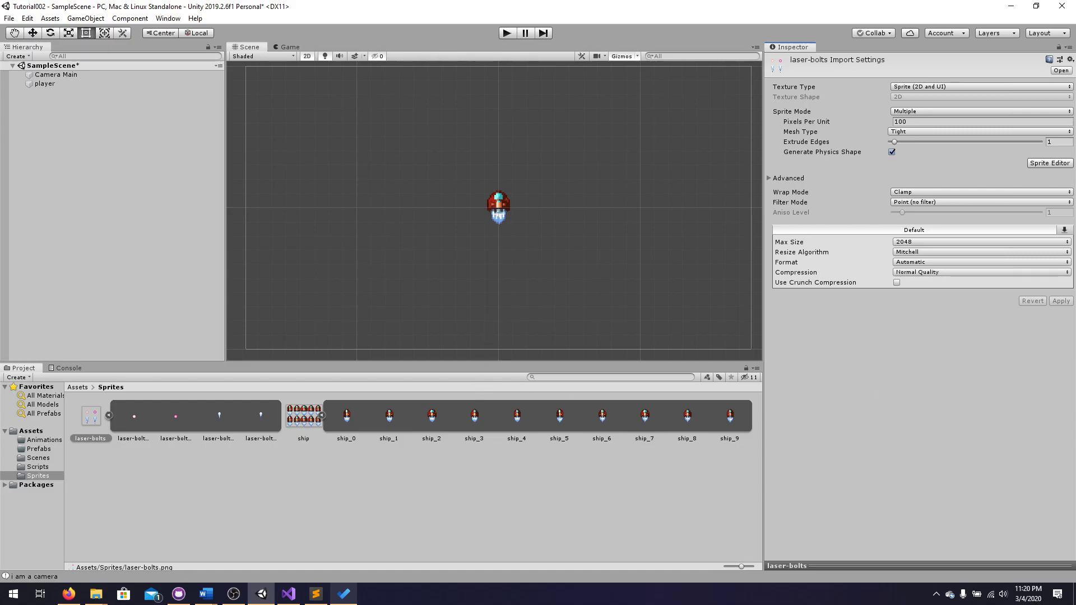
{"action": "key", "text": "alt+Tab"}
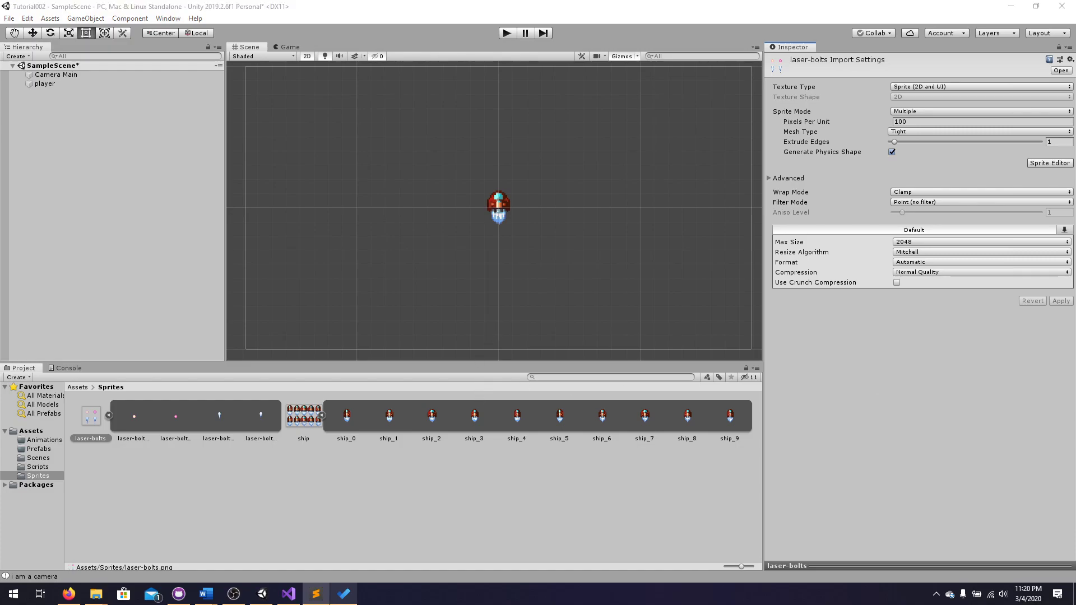
{"action": "key", "text": "alt+Tab"}
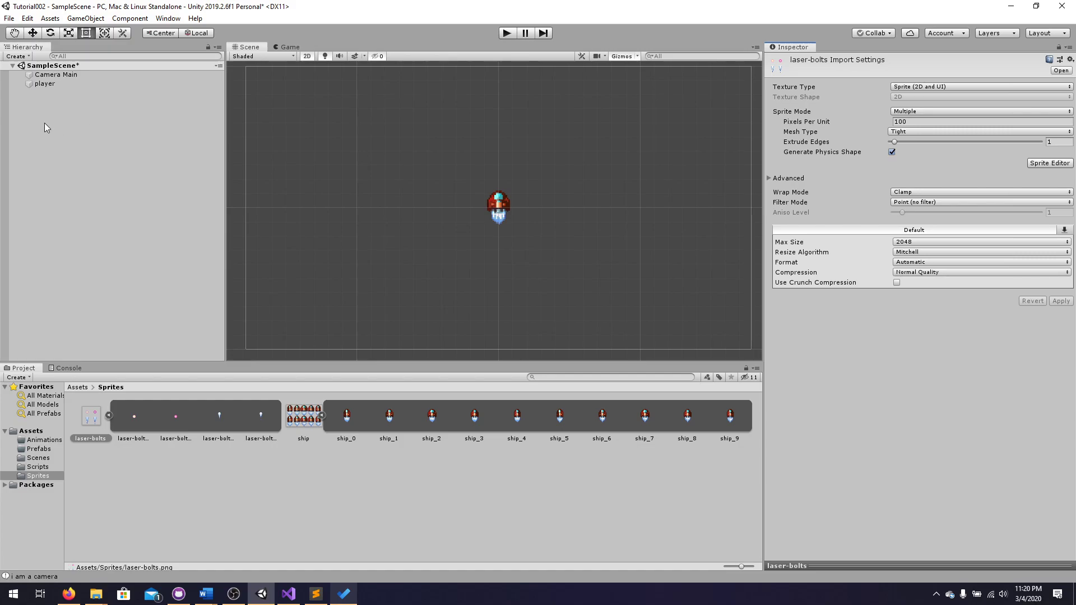
- Create a new 2D sprite object in the scene and name it player_bullet
{"action": "right_click", "coordinate": [87, 138]}
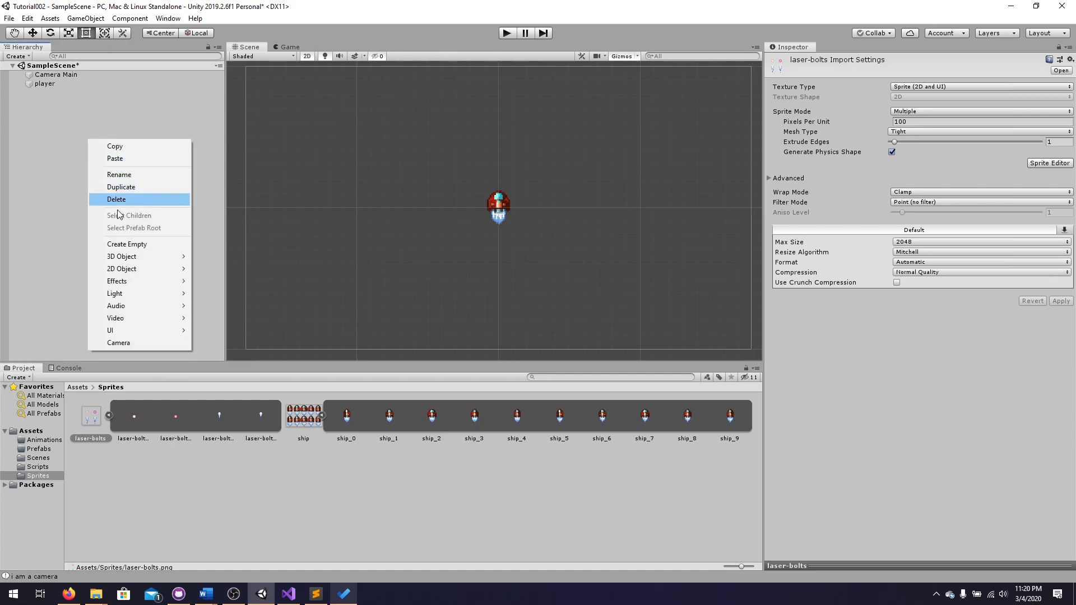
{"action": "mouse_move", "coordinate": [139, 269]}
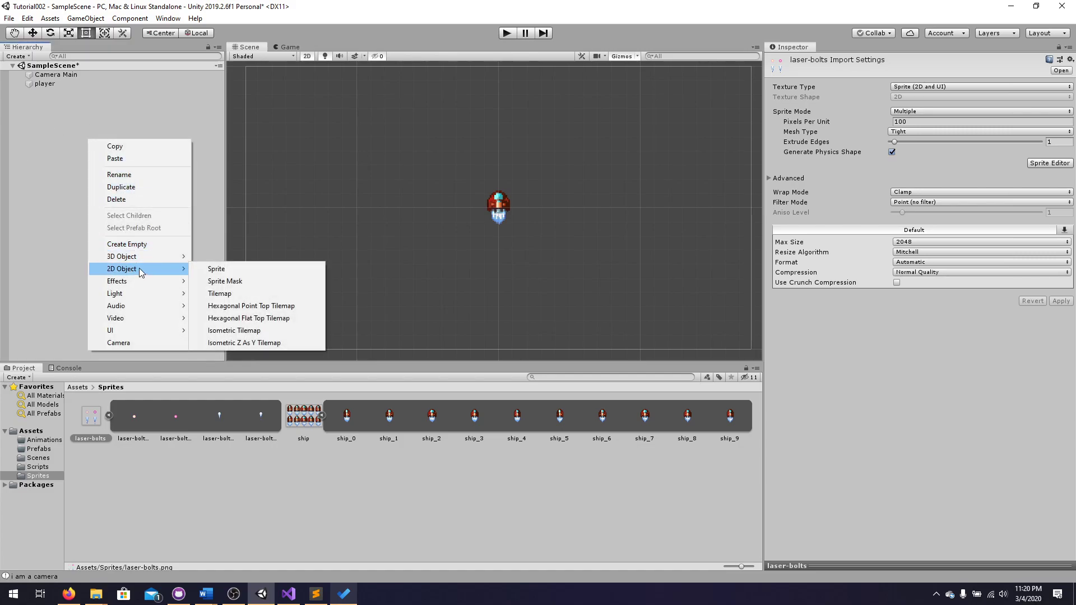
{"action": "left_click", "coordinate": [213, 268]}
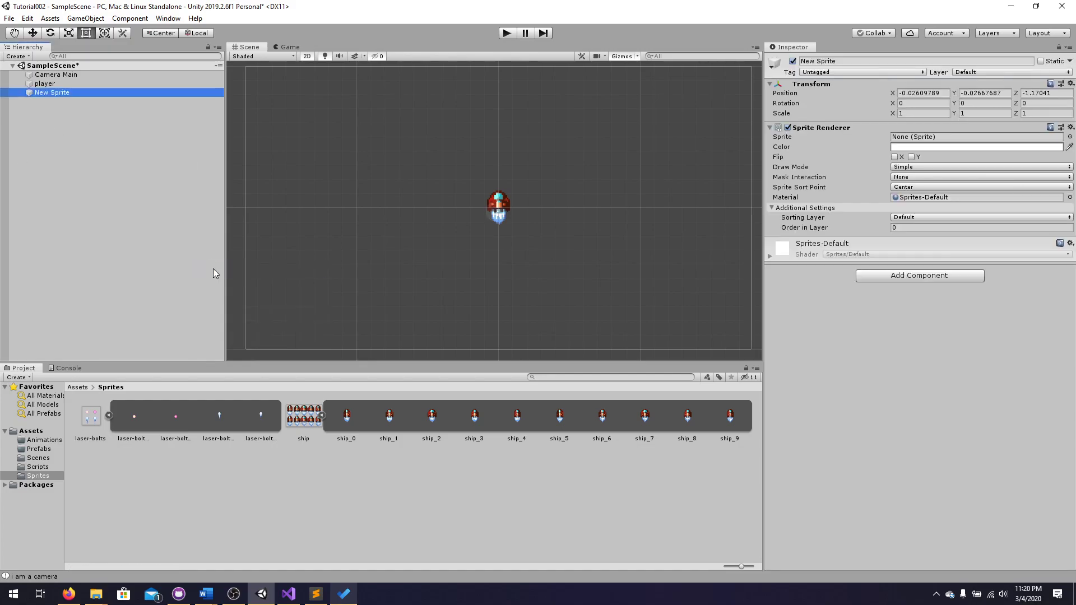
{"action": "left_click", "coordinate": [848, 62]}
{"action": "type", "text": "player_bullet"}
{"action": "key", "text": "Return"}
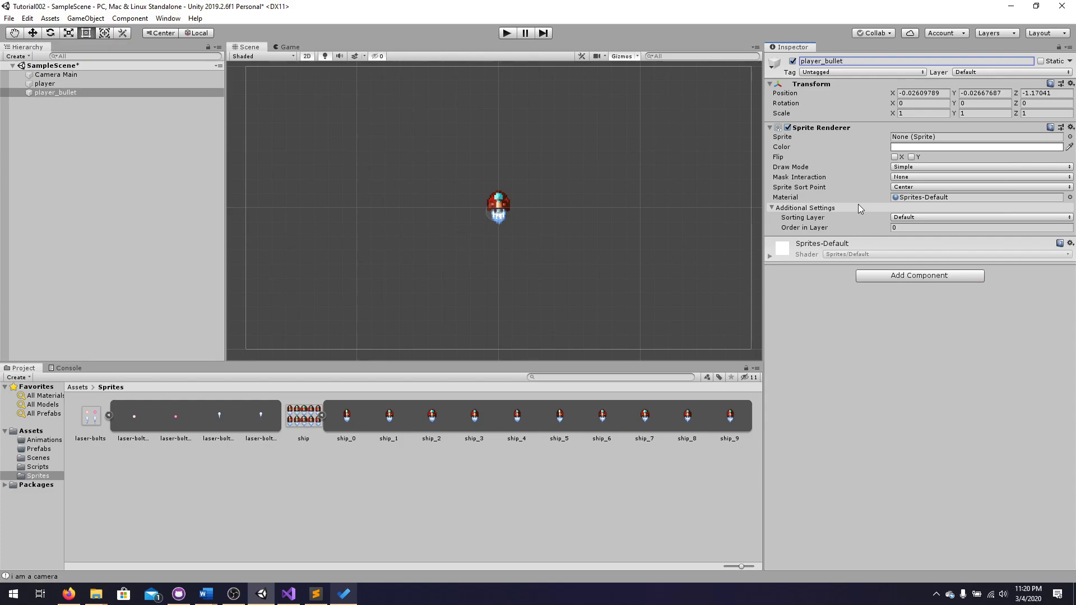
- Set player_bullet's position to 0, 0, 0 and assign laser-bolts_2 as its sprite
{"action": "left_click", "coordinate": [923, 93]}
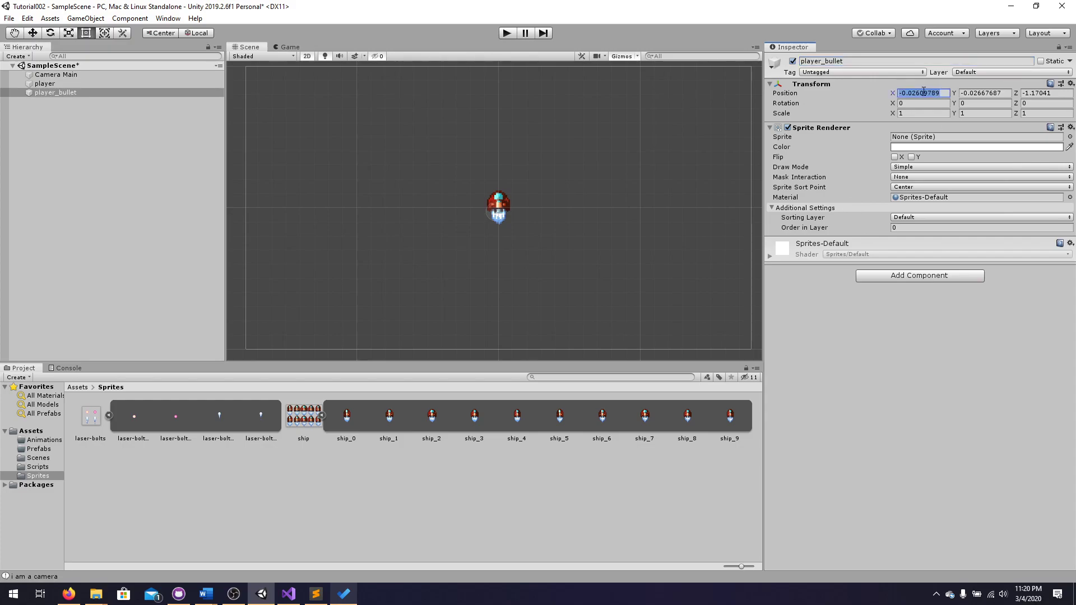
{"action": "type", "text": "0"}
{"action": "key", "text": "Tab"}
{"action": "type", "text": "0"}
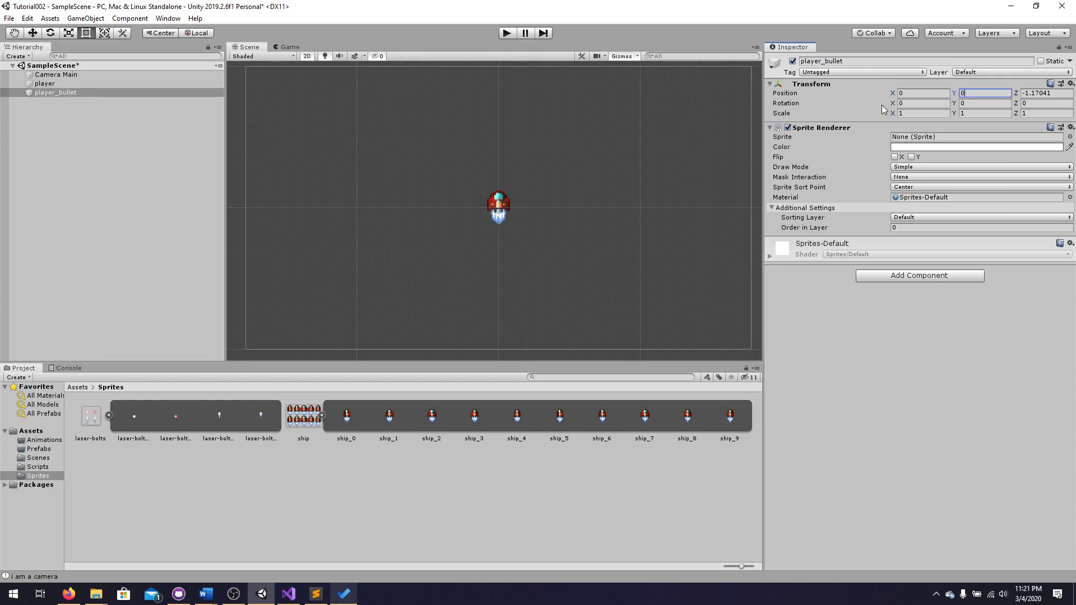
{"action": "key", "text": "Tab"}
{"action": "type", "text": "0"}
{"action": "left_click_drag", "start_coordinate": [219, 421], "coordinate": [918, 141]}
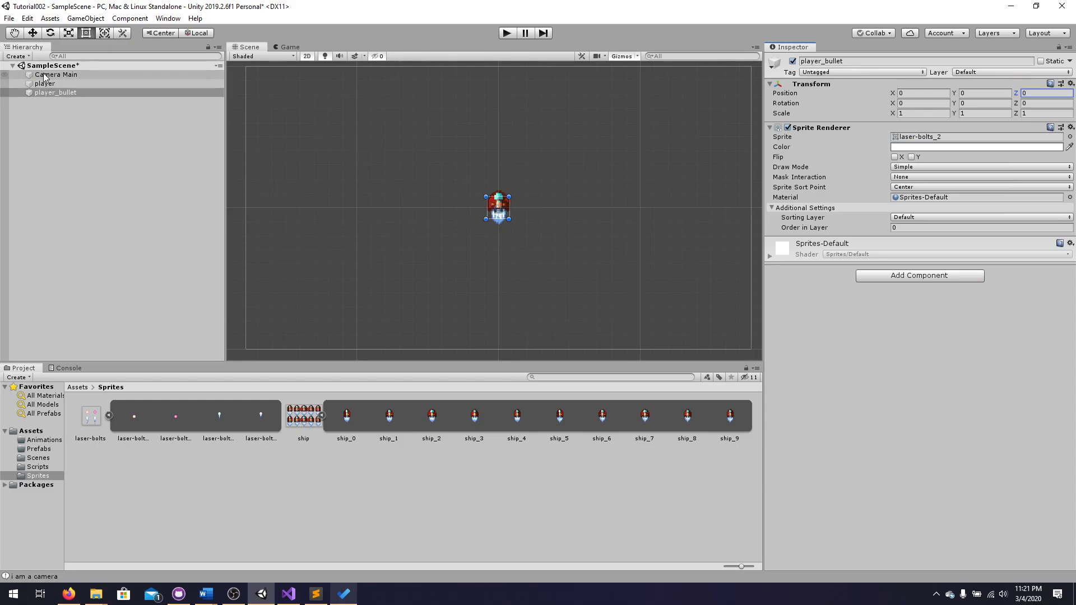
- Play the game and fly the ship away from the centre to check the bullet sprite, and stop playback
{"action": "left_click", "coordinate": [506, 34]}
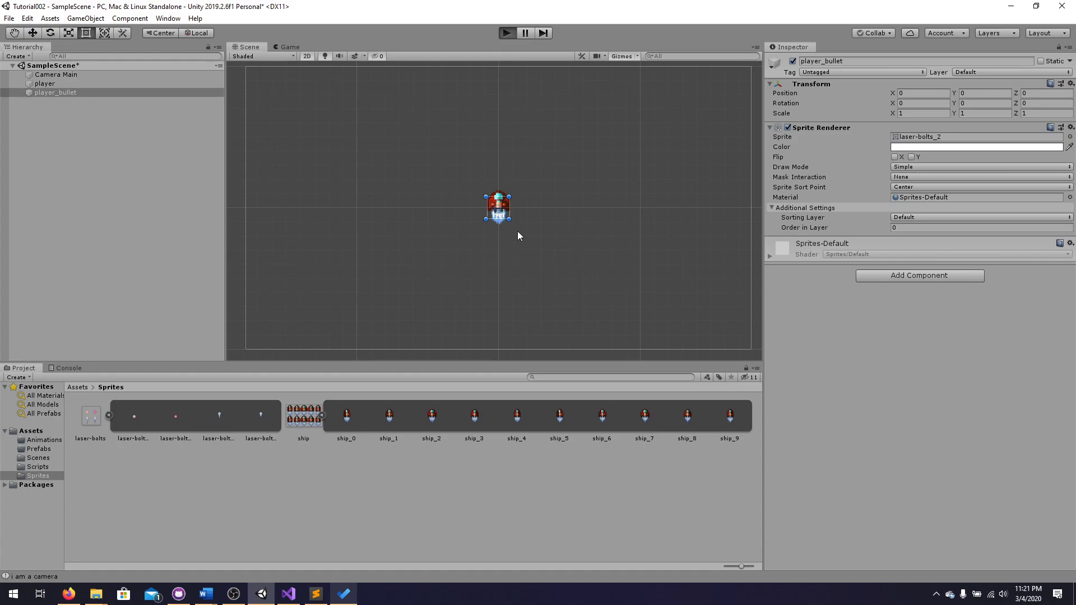
{"action": "key", "text": "a"}
{"action": "key", "text": "s"}
{"action": "key", "text": "d"}
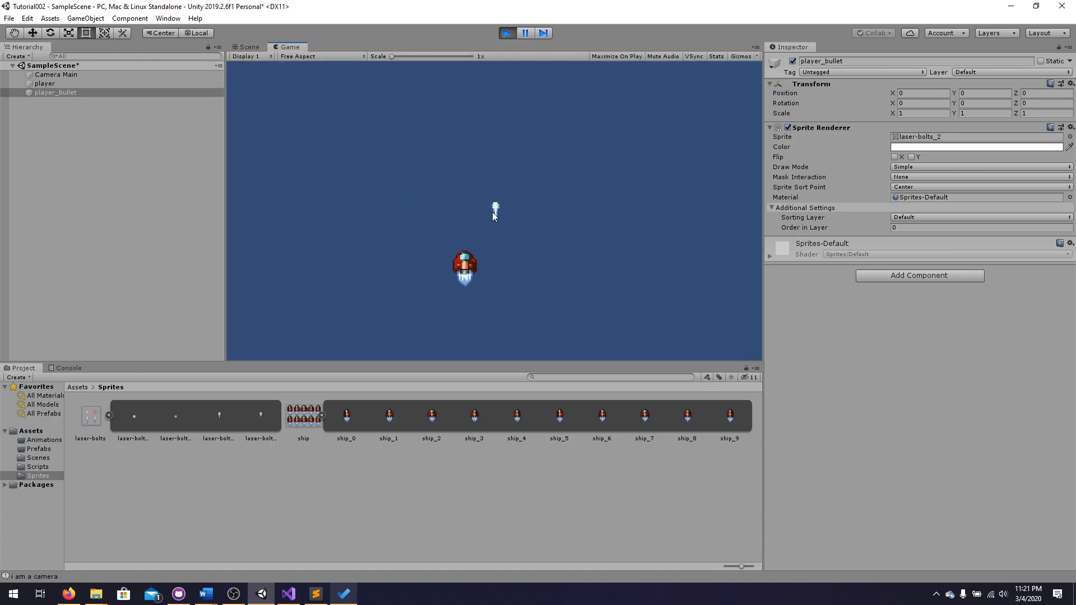
{"action": "key", "text": "a"}
{"action": "key", "text": "w"}
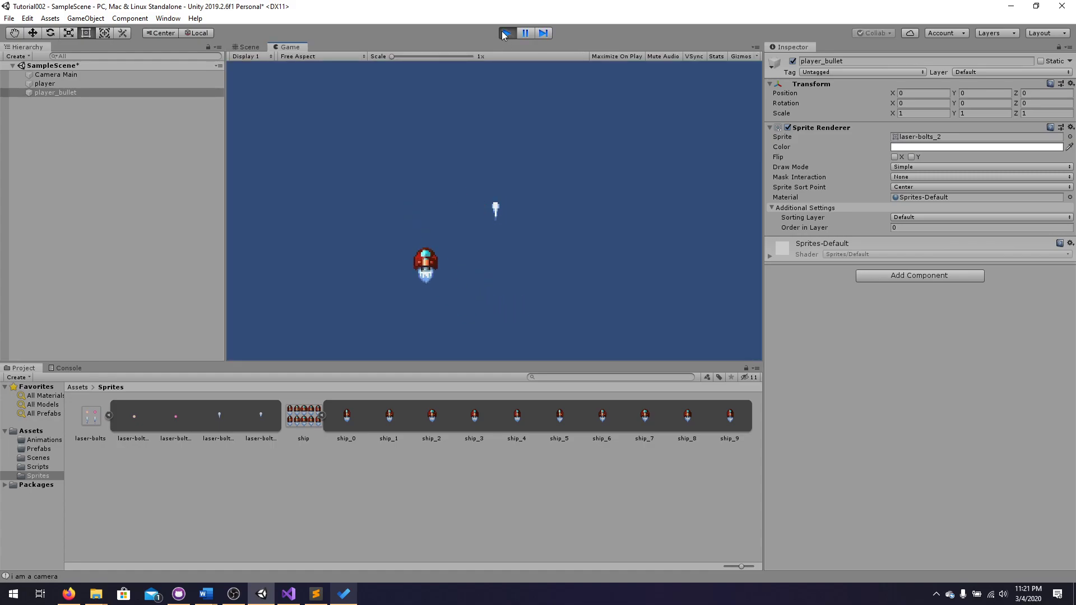
{"action": "left_click", "coordinate": [505, 35]}
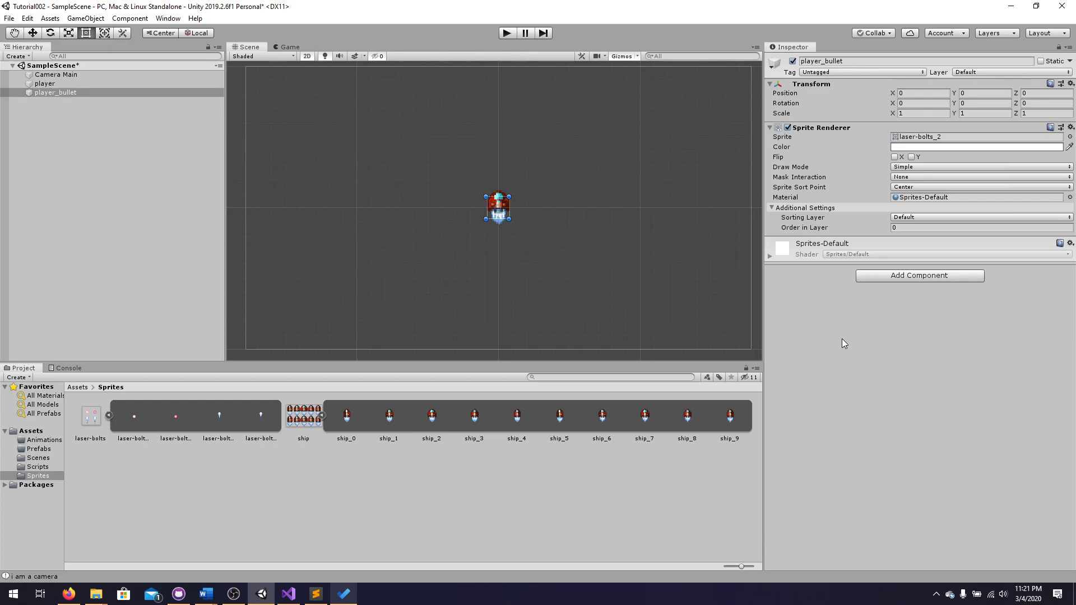
- Add a Rigidbody 2D component to player_bullet and set its gravity scale to 0
{"action": "left_click", "coordinate": [898, 276]}
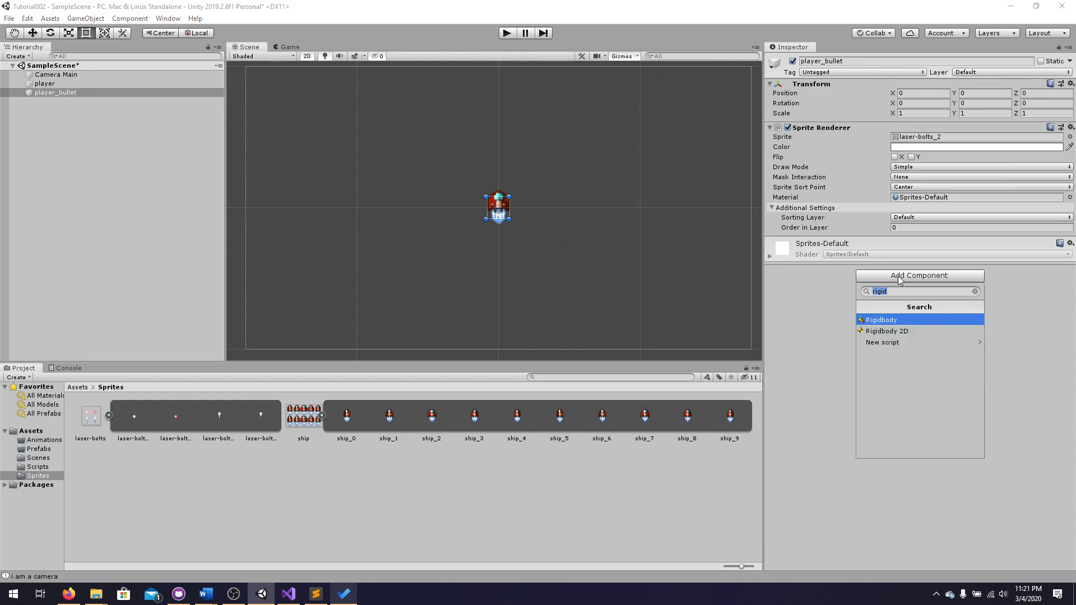
{"action": "left_click", "coordinate": [902, 331]}
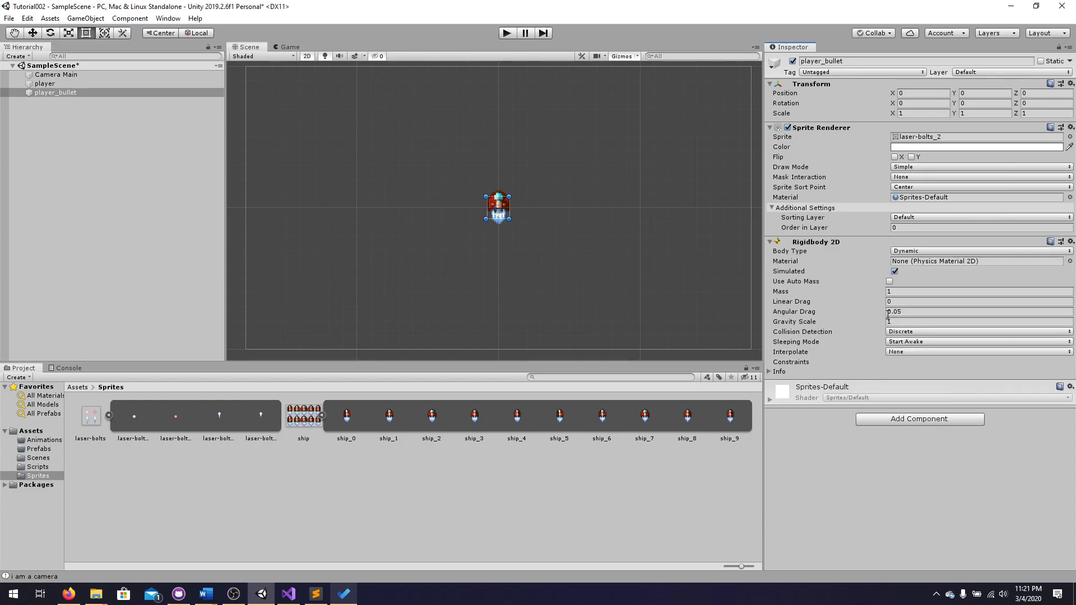
{"action": "left_click", "coordinate": [901, 322]}
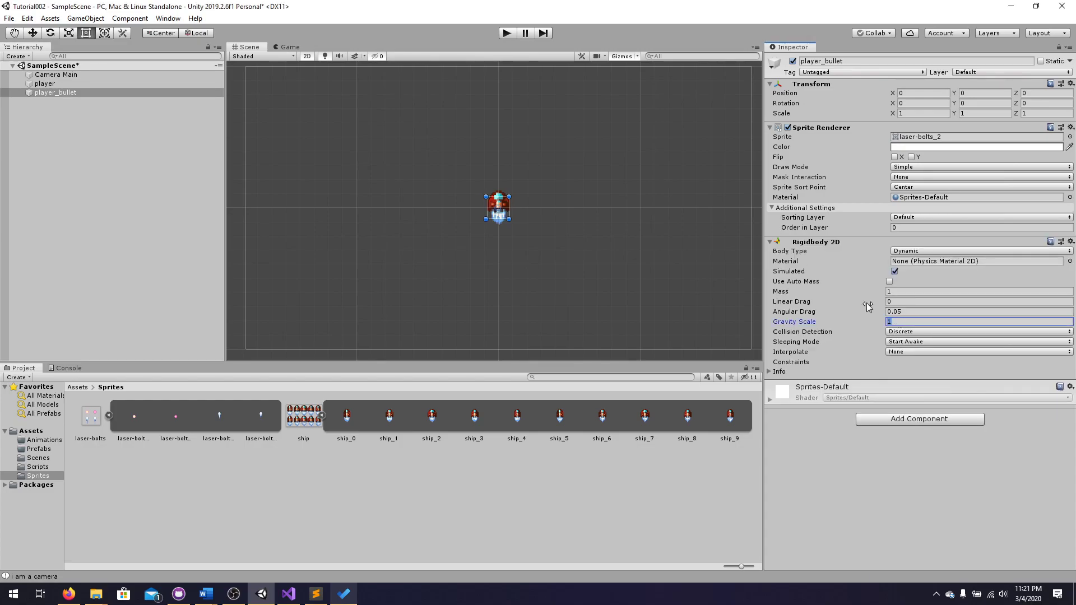
{"action": "type", "text": "0"}
- Add a new script component named bullet_controller to player_bullet
{"action": "left_click", "coordinate": [40, 468]}
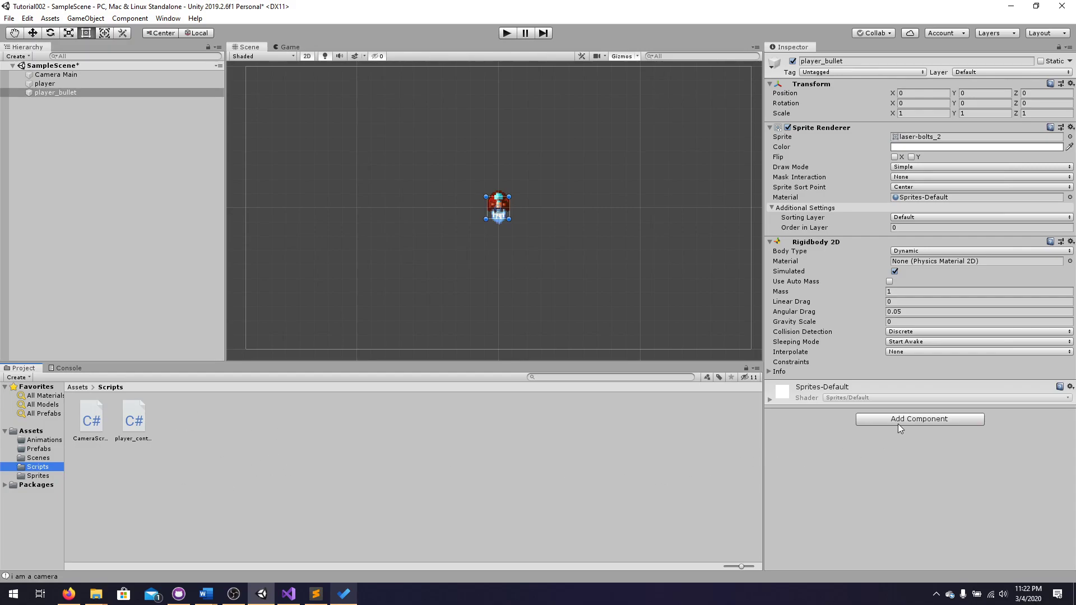
{"action": "left_click", "coordinate": [76, 95]}
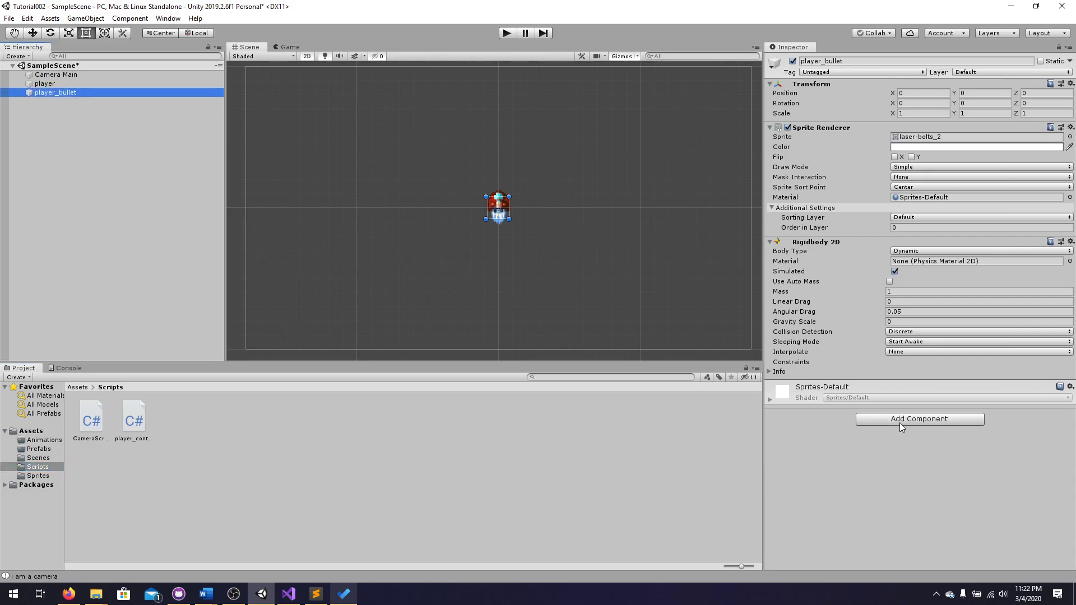
{"action": "left_click", "coordinate": [920, 419]}
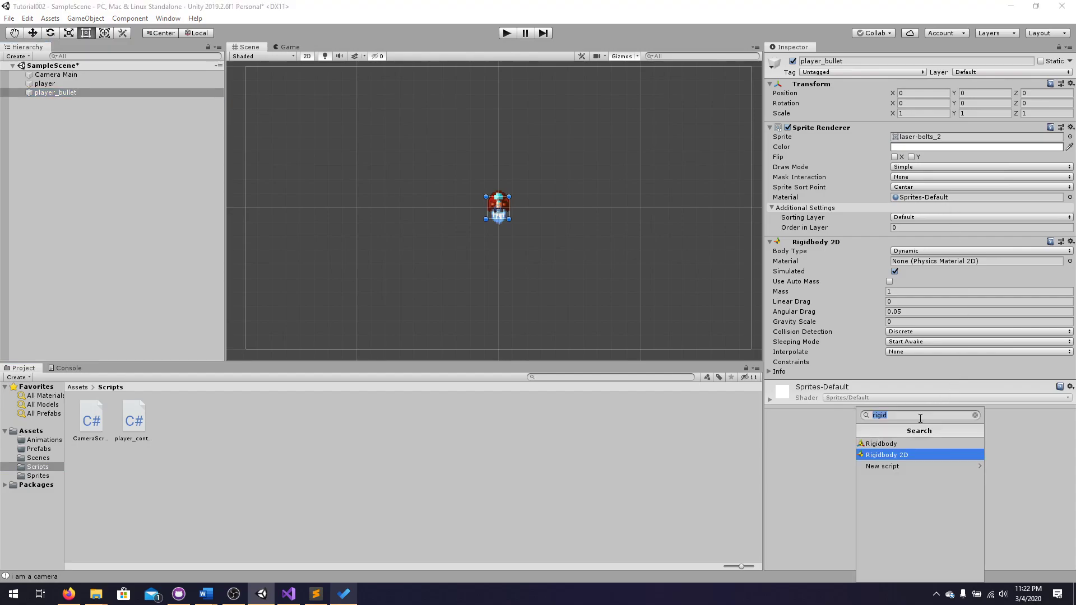
{"action": "type", "text": "scrip"}
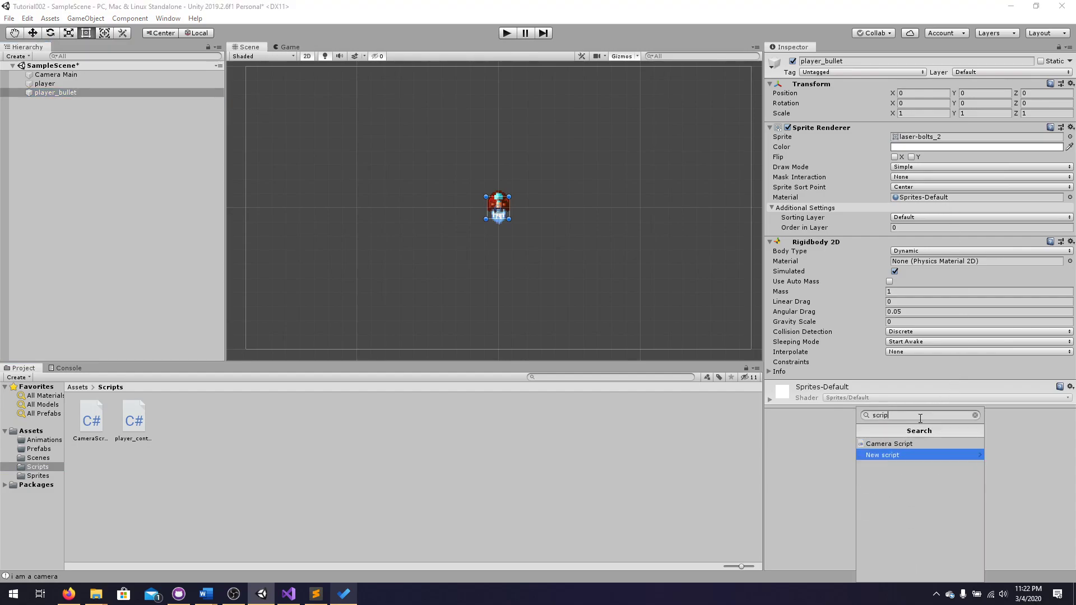
{"action": "left_click", "coordinate": [887, 455]}
{"action": "type", "text": "playe"}
{"action": "key", "text": "BackSpace"}
{"action": "key", "text": "BackSpace"}
{"action": "key", "text": "BackSpace"}
{"action": "key", "text": "BackSpace"}
{"action": "key", "text": "BackSpace"}
{"action": "type", "text": "bullet_controller"}
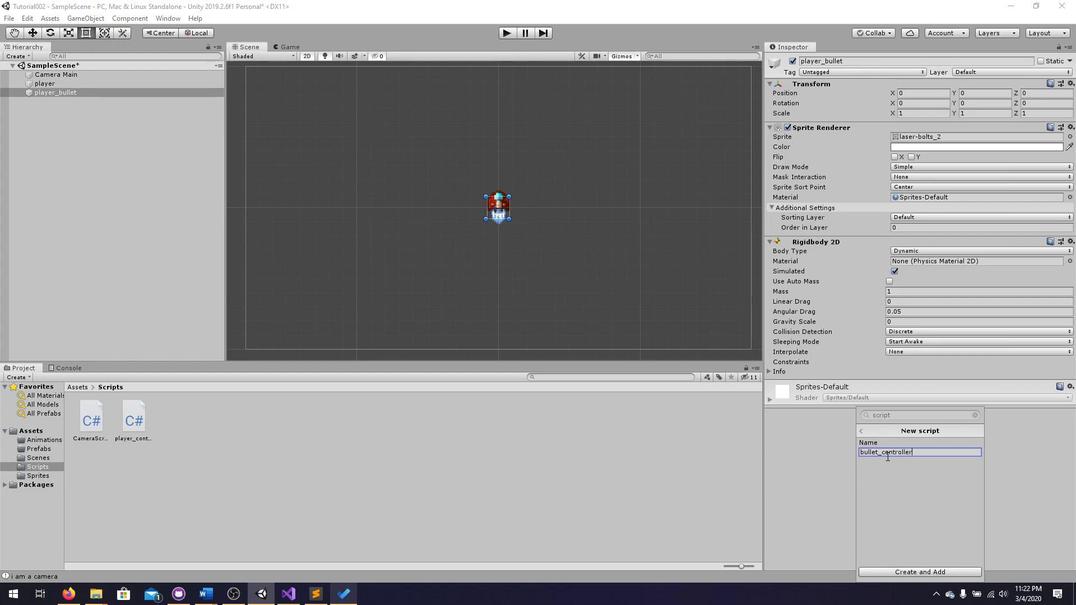
{"action": "key", "text": "Return"}
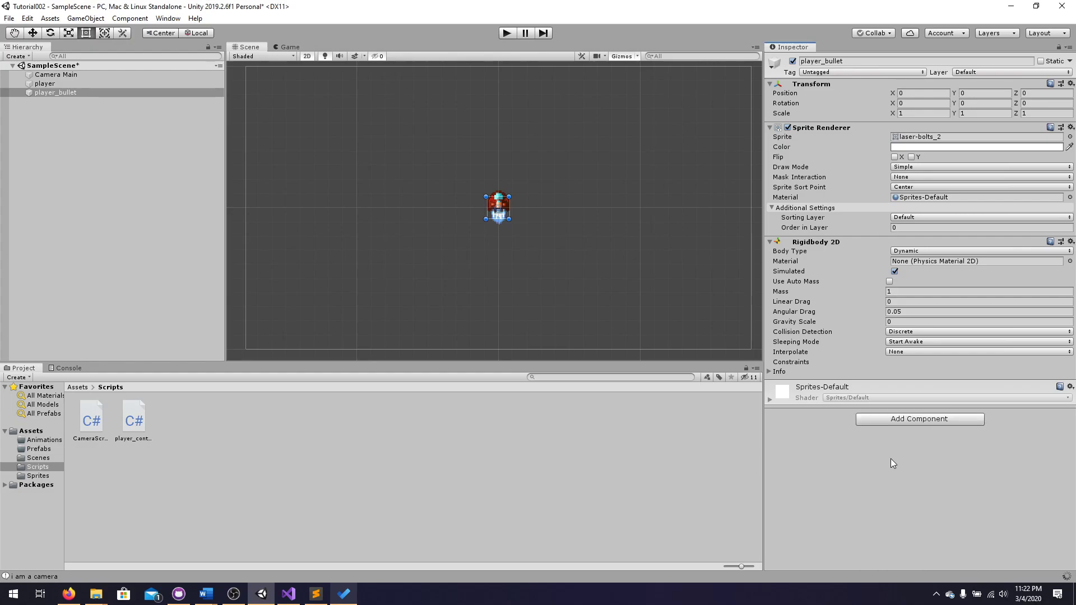
- Move the bullet_controller script from the Assets root into the Scripts folder
{"action": "left_click", "coordinate": [36, 430]}
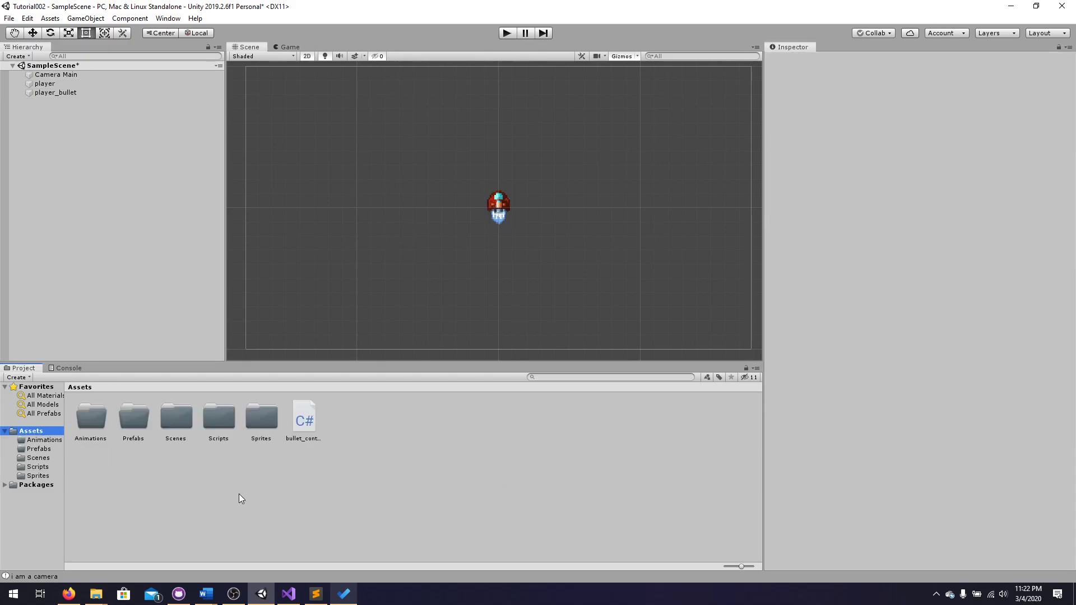
{"action": "left_click", "coordinate": [307, 422]}
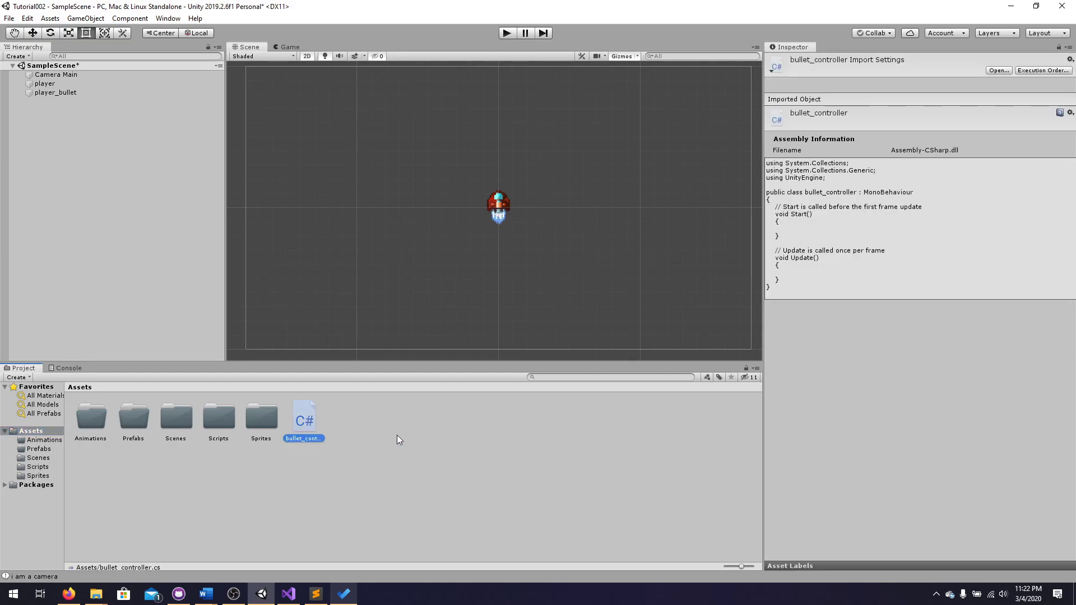
{"action": "left_click_drag", "start_coordinate": [308, 415], "coordinate": [214, 414]}
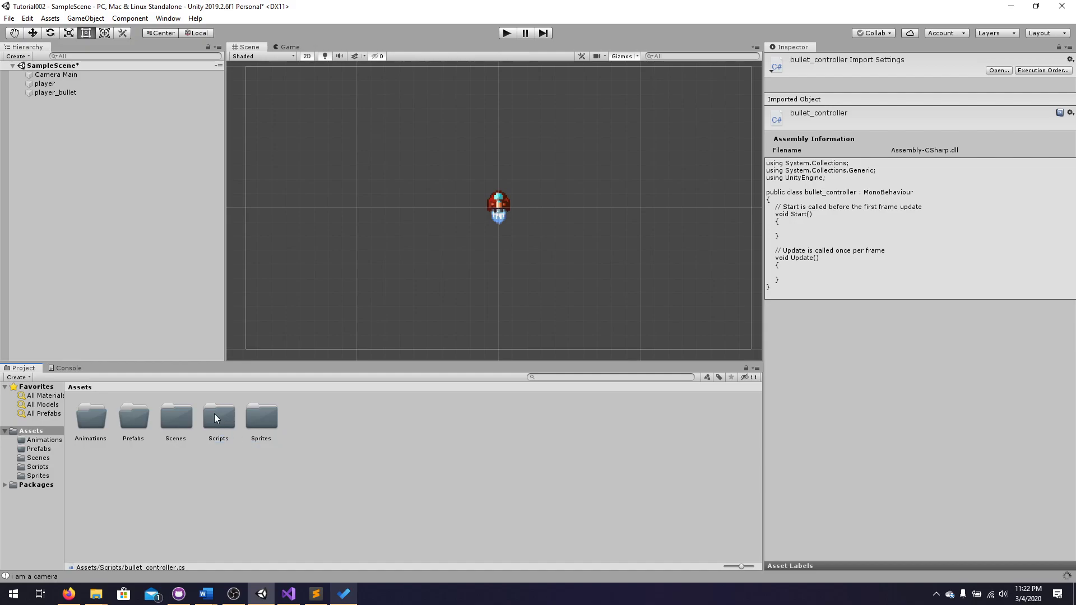
- Open player_bullet's bullet_controller script in Visual Studio and declare "public float speed;" at the start of the class
{"action": "left_click", "coordinate": [66, 93]}
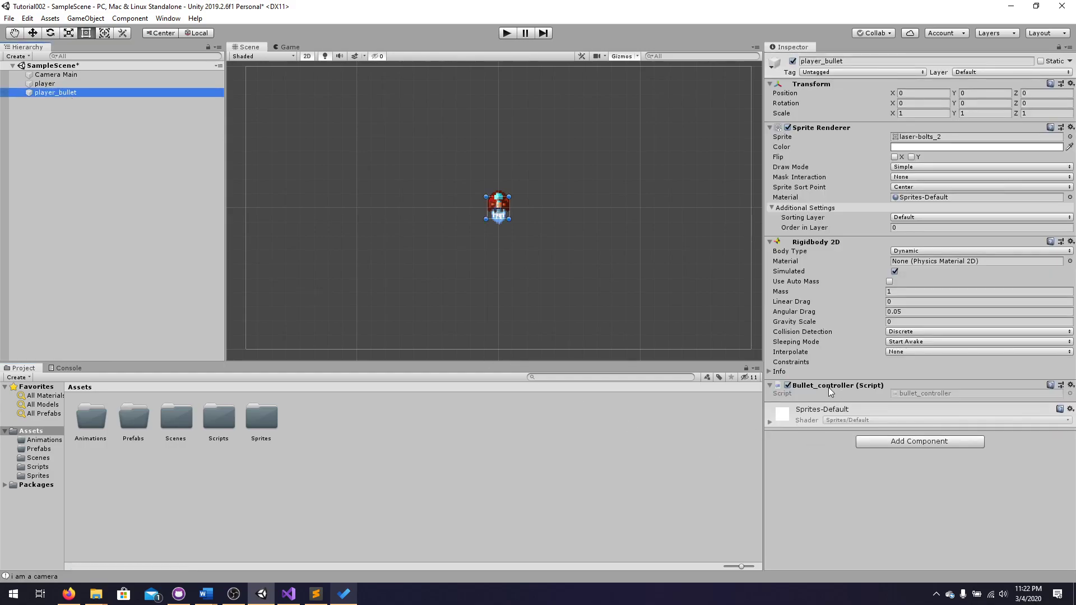
{"action": "double_click", "coordinate": [919, 393]}
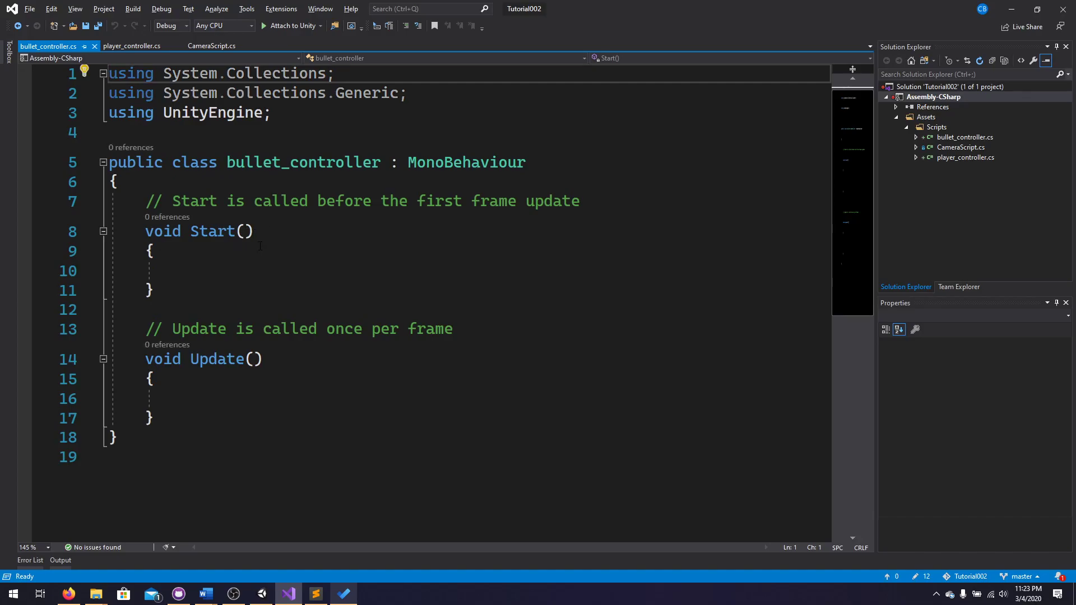
{"action": "left_click", "coordinate": [119, 182]}
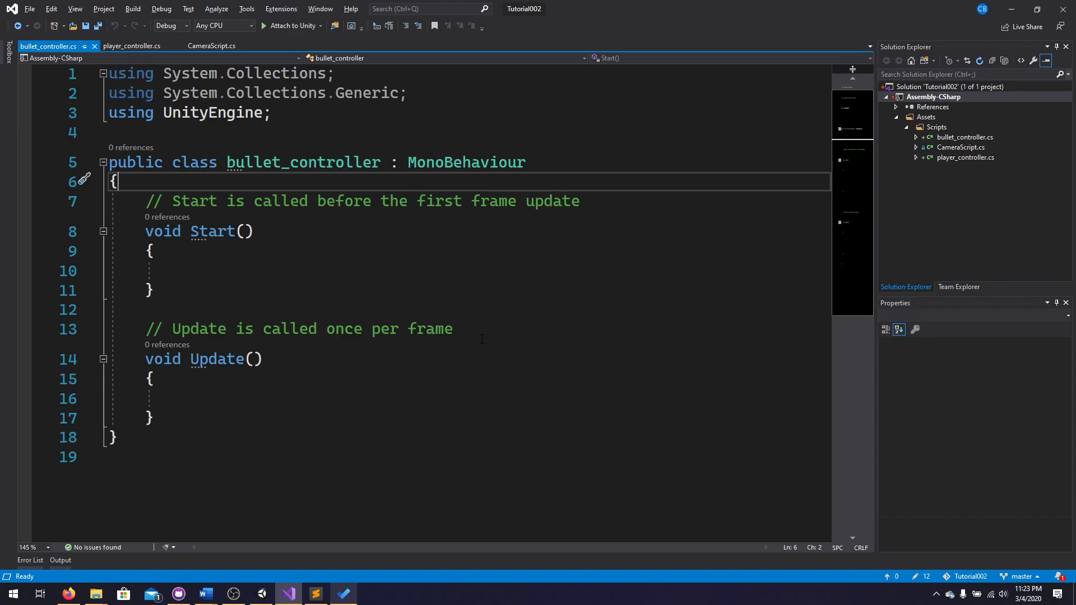
{"action": "key", "text": "Return"}
{"action": "type", "text": "public float speed;"}
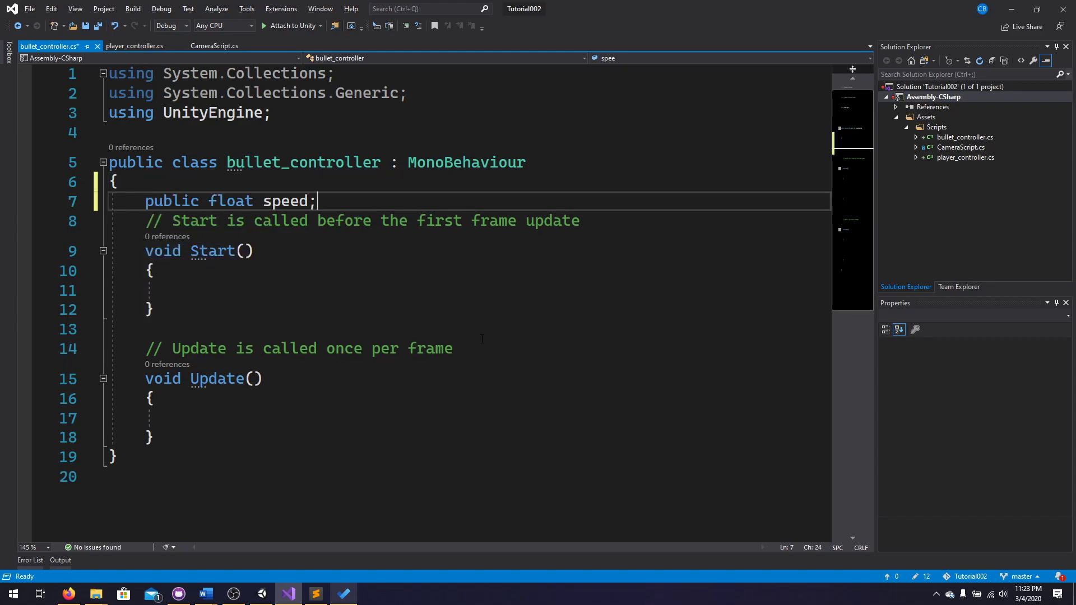
- Declare "private Rigidbody2D rb;" below the speed field, followed by a blank line, and save the script
{"action": "key", "text": "Return"}
{"action": "type", "text": "private Rigidbody2D rb;"}
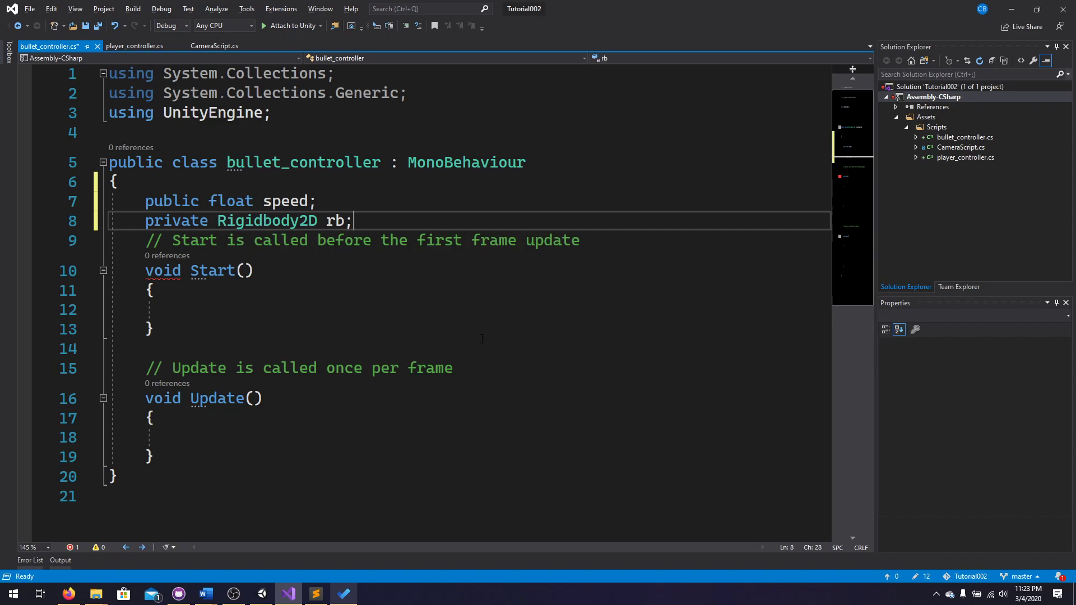
{"action": "key", "text": "Return"}
{"action": "key", "text": "BackSpace"}
{"action": "key", "text": "Return"}
{"action": "key", "text": "BackSpace"}
{"action": "left_click", "coordinate": [264, 337]}
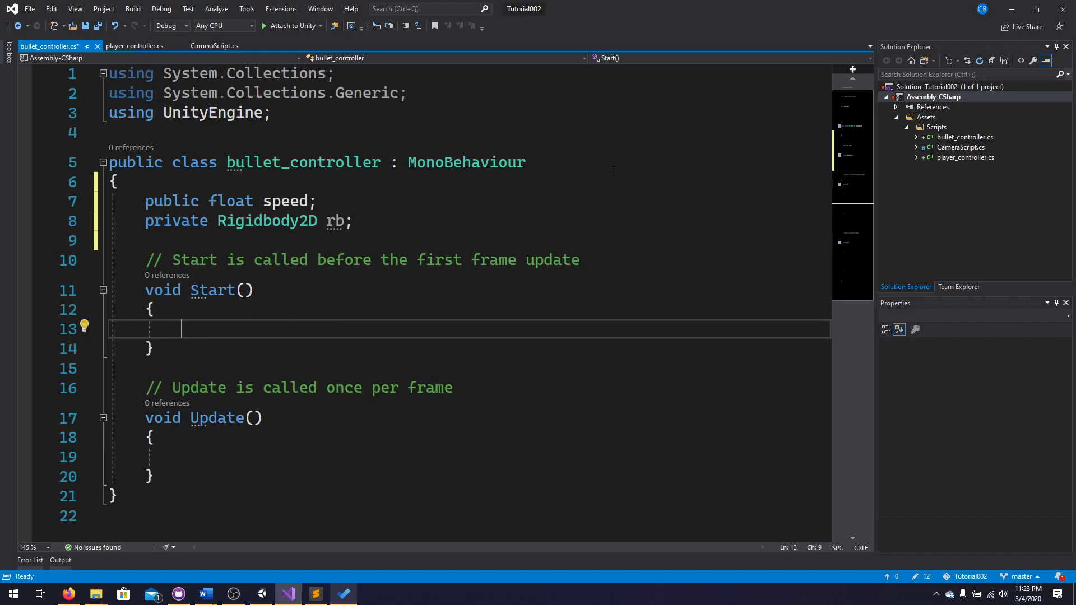
{"action": "scroll", "coordinate": [614, 170], "scroll_direction": "down", "scroll_amount": 1}
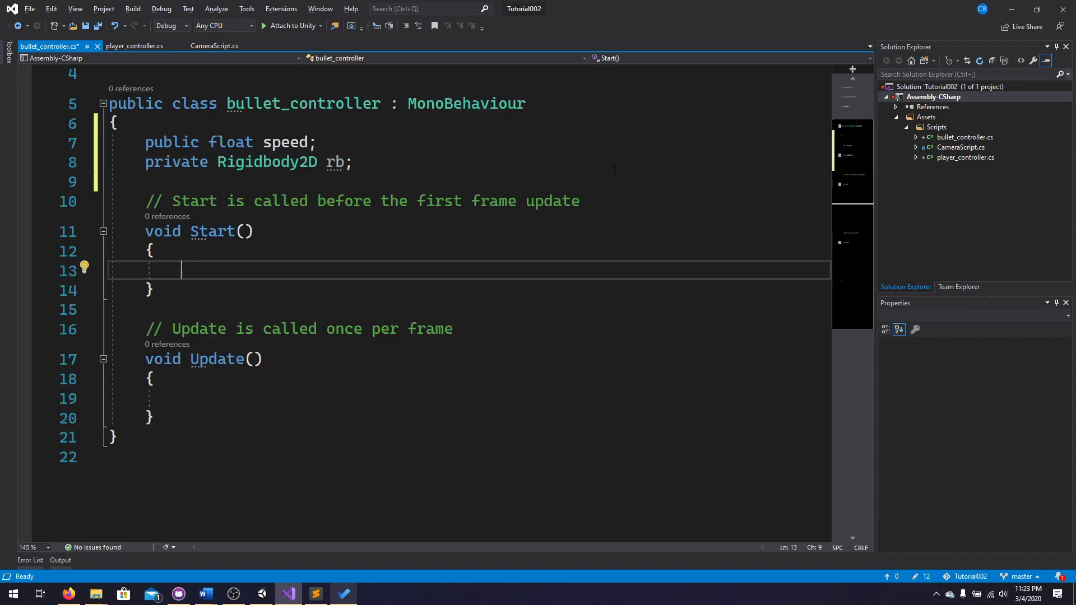
{"action": "key", "text": "ctrl+s"}
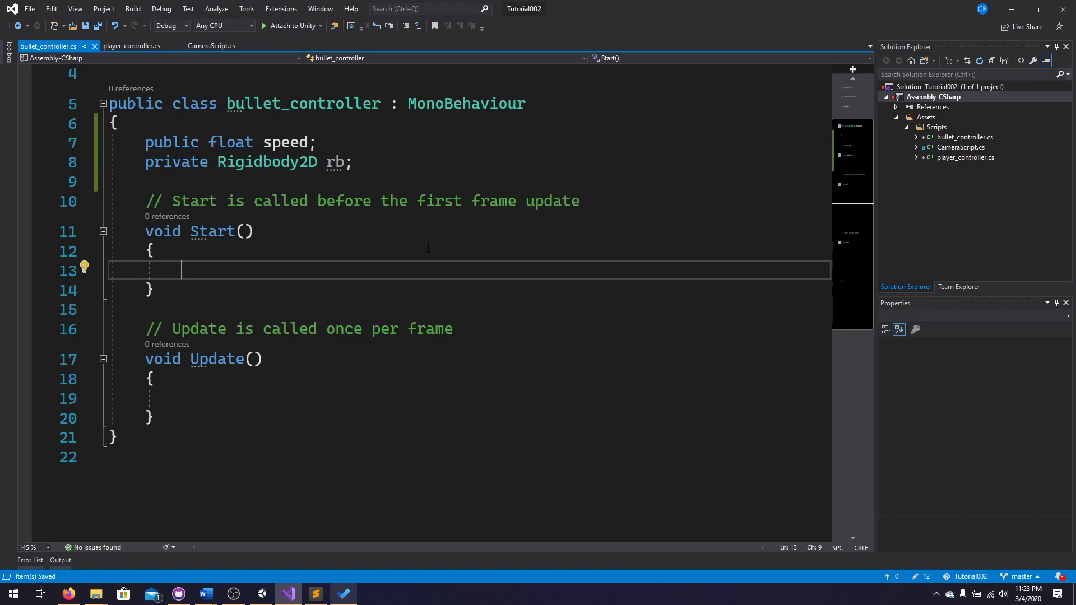
- Switch to Unity, set the Bullet_controller component's Speed to 1.25 on player_bullet, and save the scene
{"action": "left_click", "coordinate": [261, 595]}
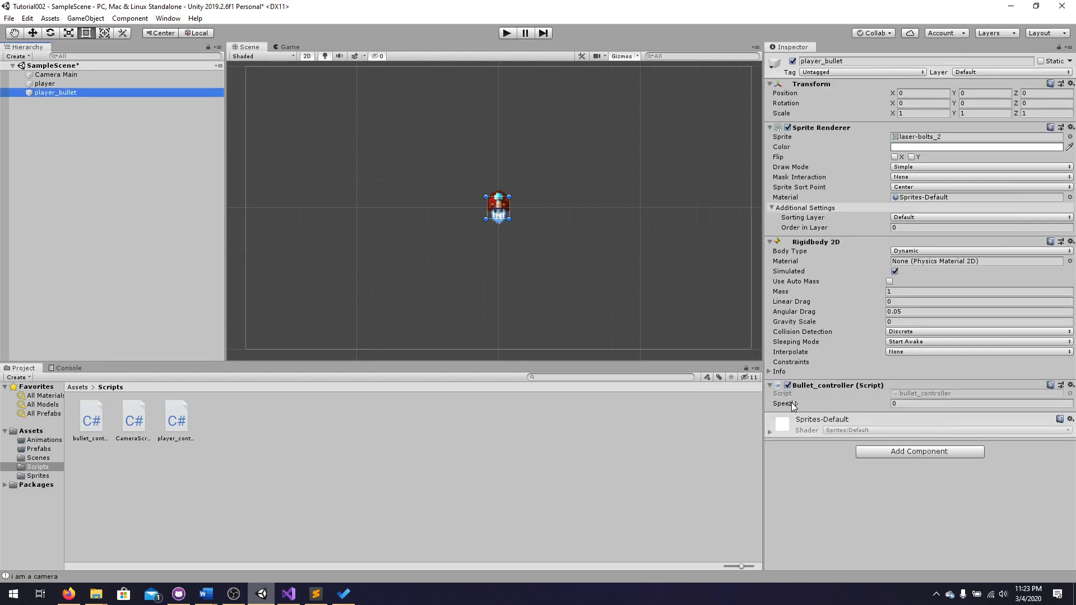
{"action": "left_click", "coordinate": [917, 404]}
{"action": "type", "text": "1.25"}
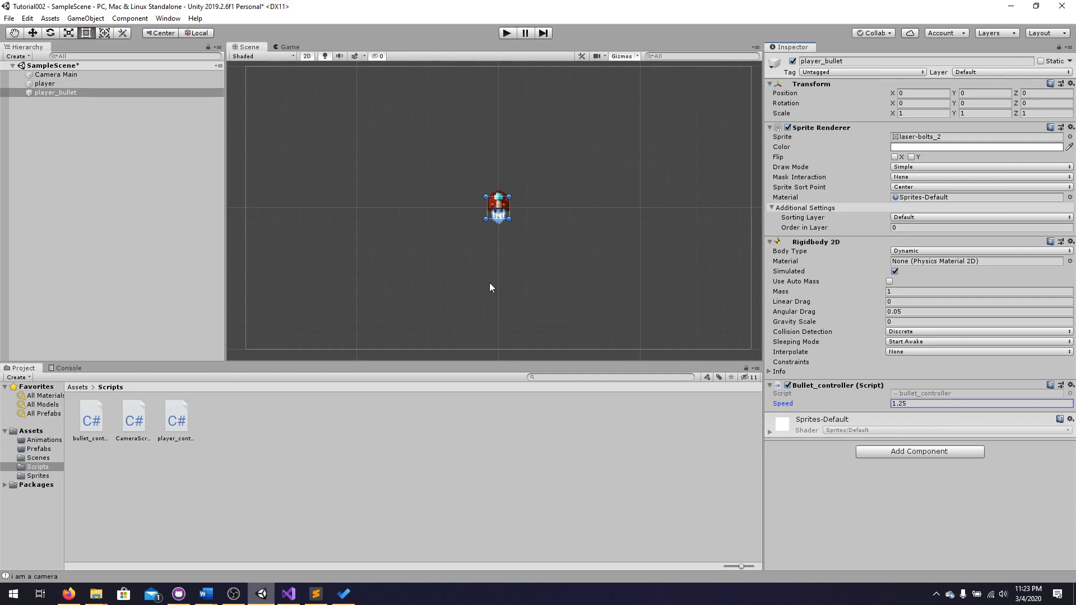
{"action": "key", "text": "ctrl+s"}
- Return to Visual Studio and reuse player_controller's "rb = GetComponent<Rigidbody2D>();" line in bullet_controller's Start method
{"action": "left_click", "coordinate": [288, 593]}
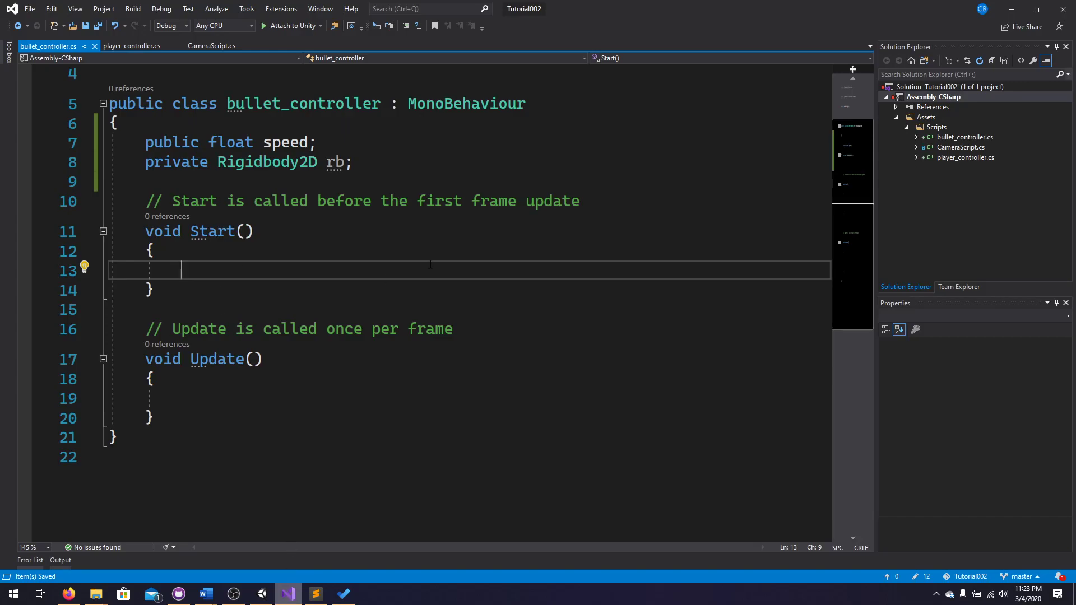
{"action": "left_click", "coordinate": [140, 46]}
{"action": "scroll", "coordinate": [342, 300], "scroll_direction": "up", "scroll_amount": 4}
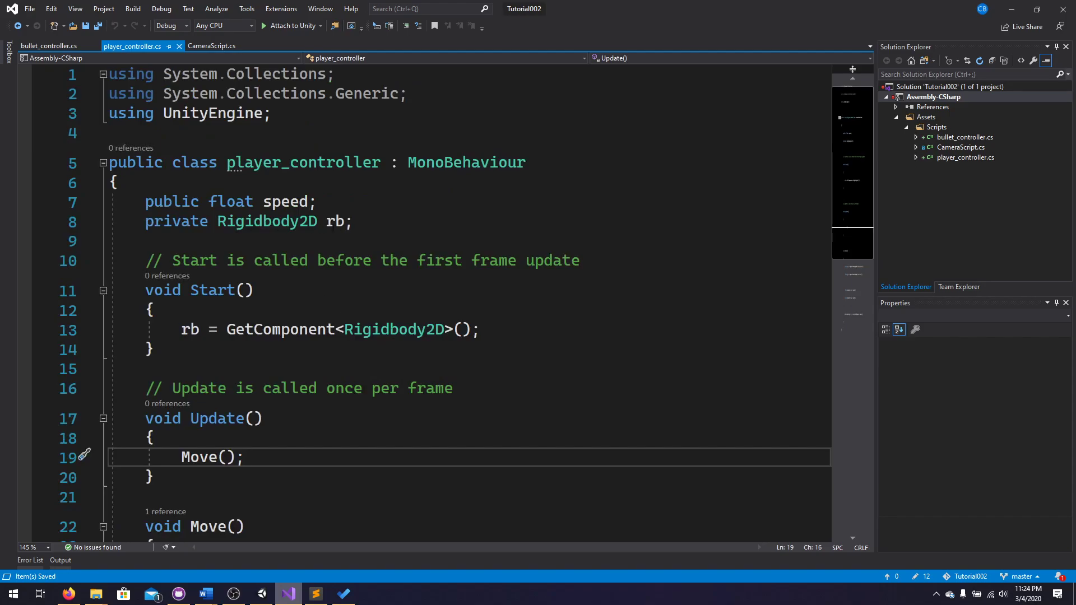
{"action": "left_click_drag", "start_coordinate": [494, 333], "coordinate": [183, 330]}
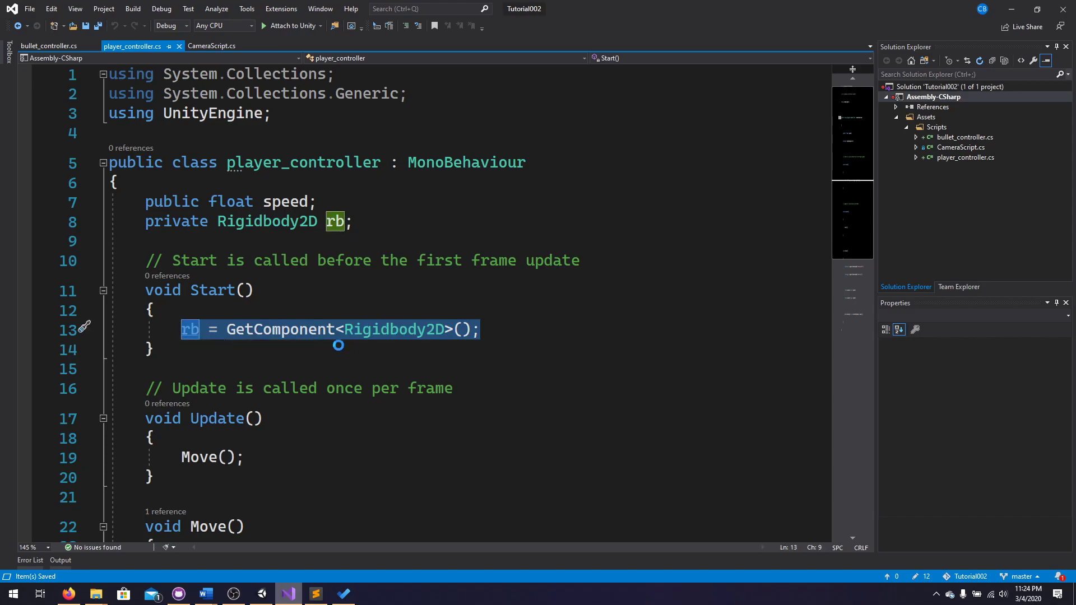
{"action": "left_click", "coordinate": [46, 47]}
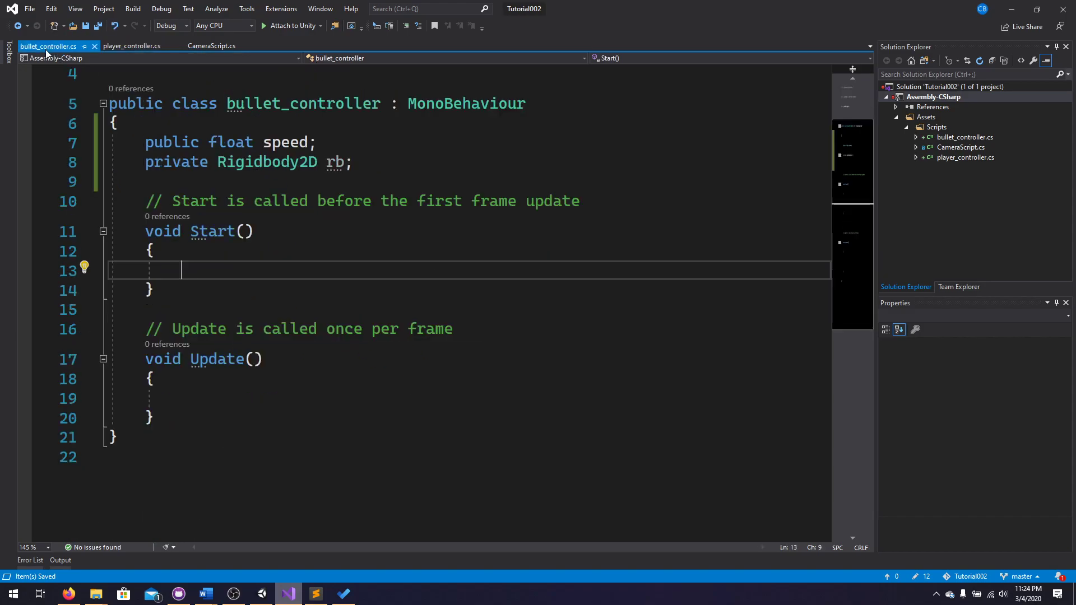
{"action": "type", "text": "rb = GetComponent<Rigidbody2D>();"}
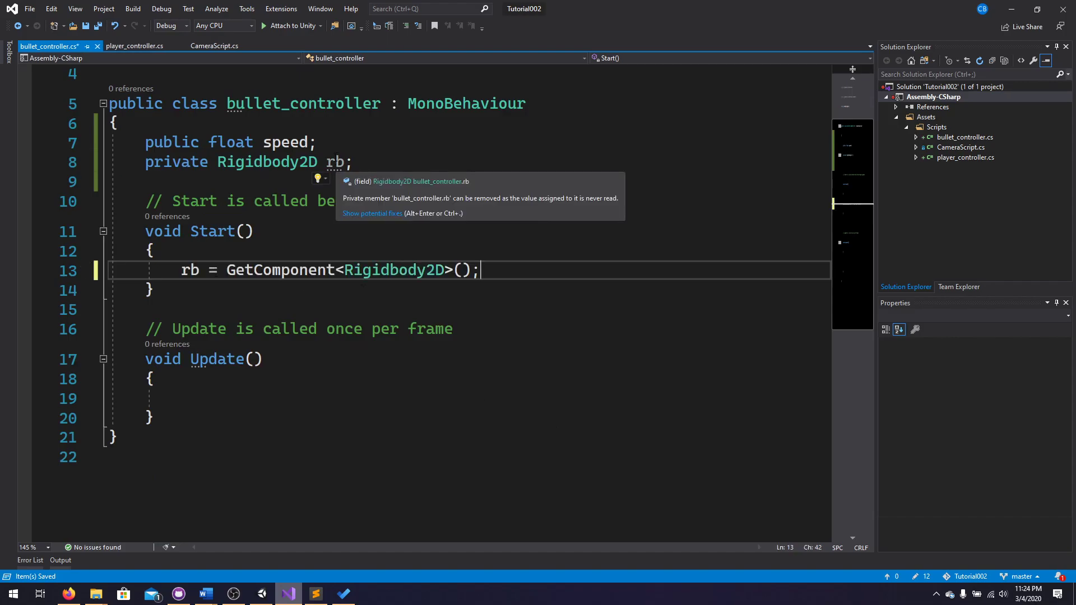
- Copy the rb.velocity line from player_controller's Move method to a new line below GetComponent in bullet_controller's Start method
{"action": "mouse_move", "coordinate": [338, 165]}
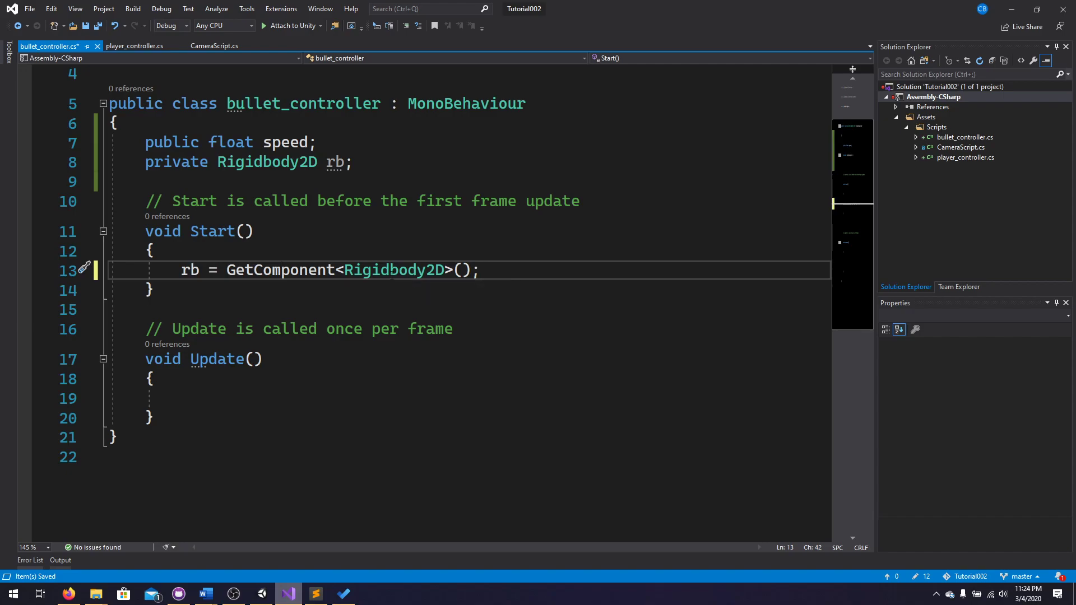
{"action": "mouse_move", "coordinate": [397, 275]}
{"action": "key", "text": "Return"}
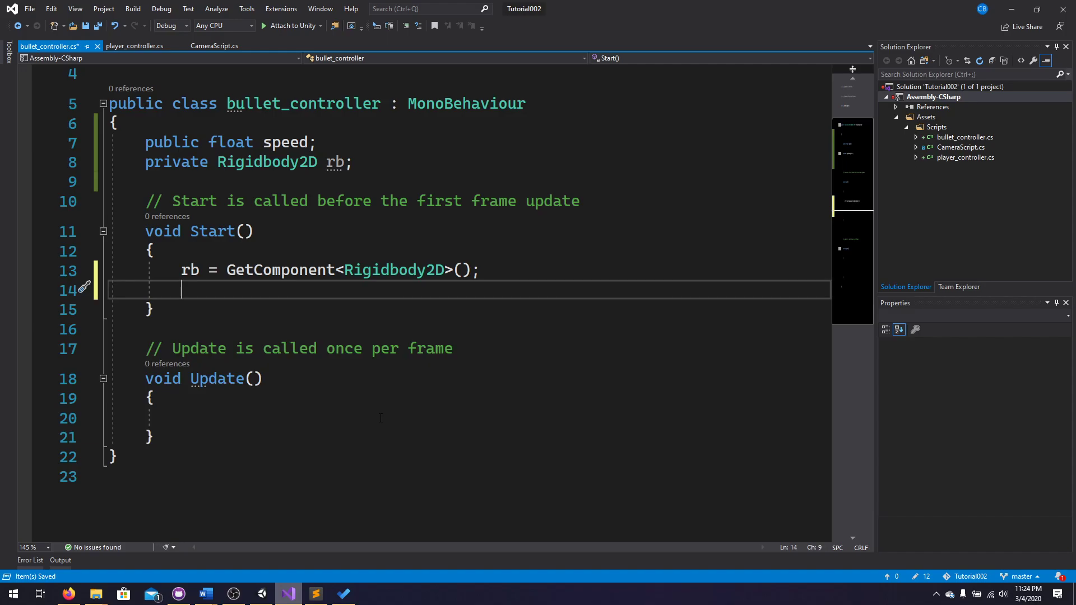
{"action": "left_click", "coordinate": [120, 49]}
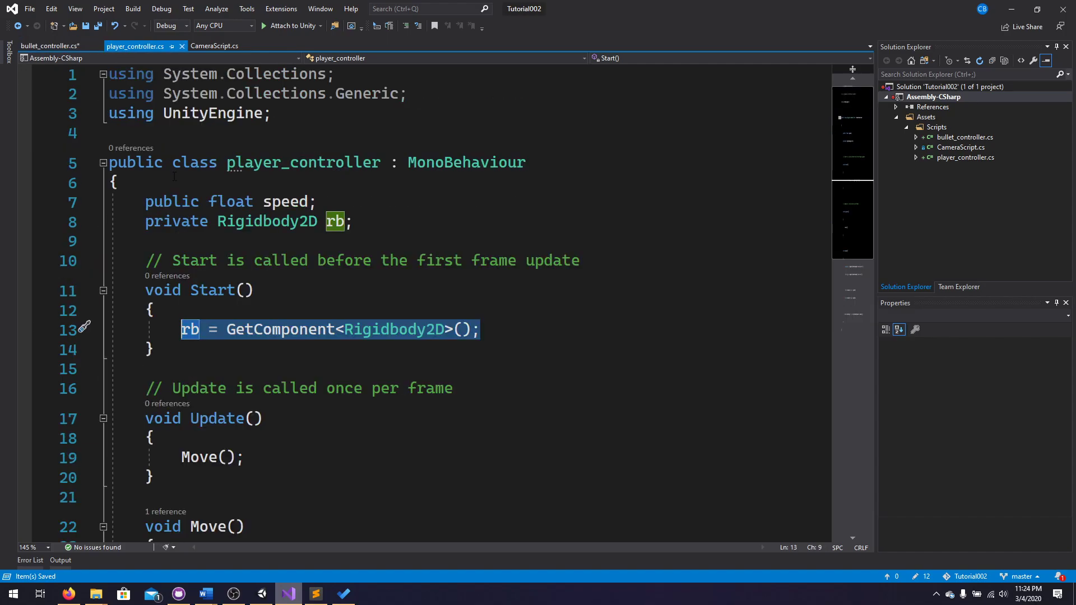
{"action": "scroll", "coordinate": [232, 285], "scroll_direction": "down", "scroll_amount": 5}
{"action": "left_click_drag", "start_coordinate": [548, 391], "coordinate": [186, 394]}
{"action": "key", "text": "ctrl+c"}
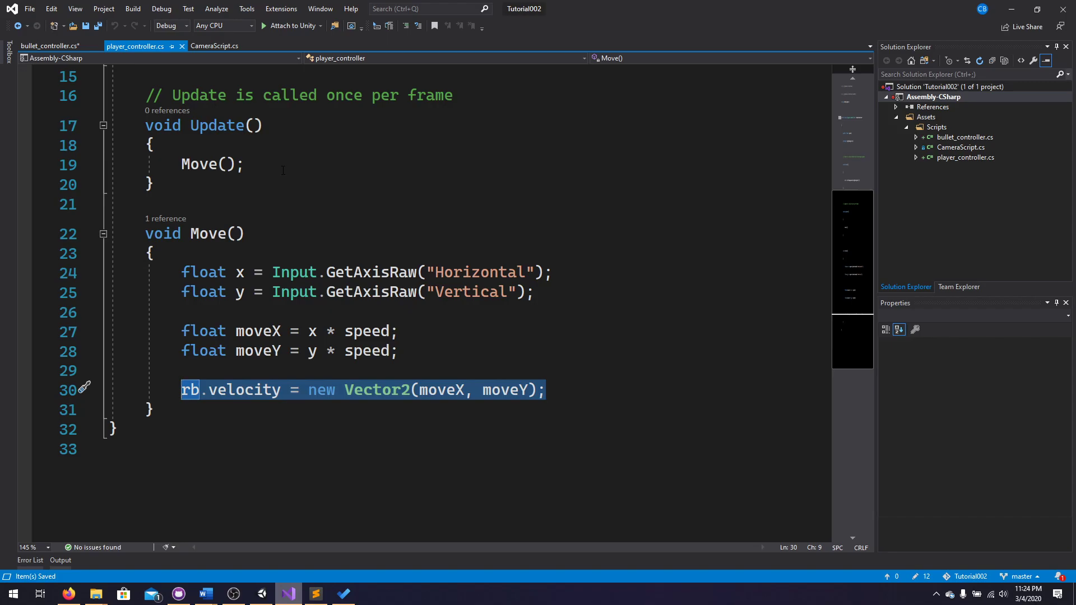
{"action": "left_click", "coordinate": [38, 47]}
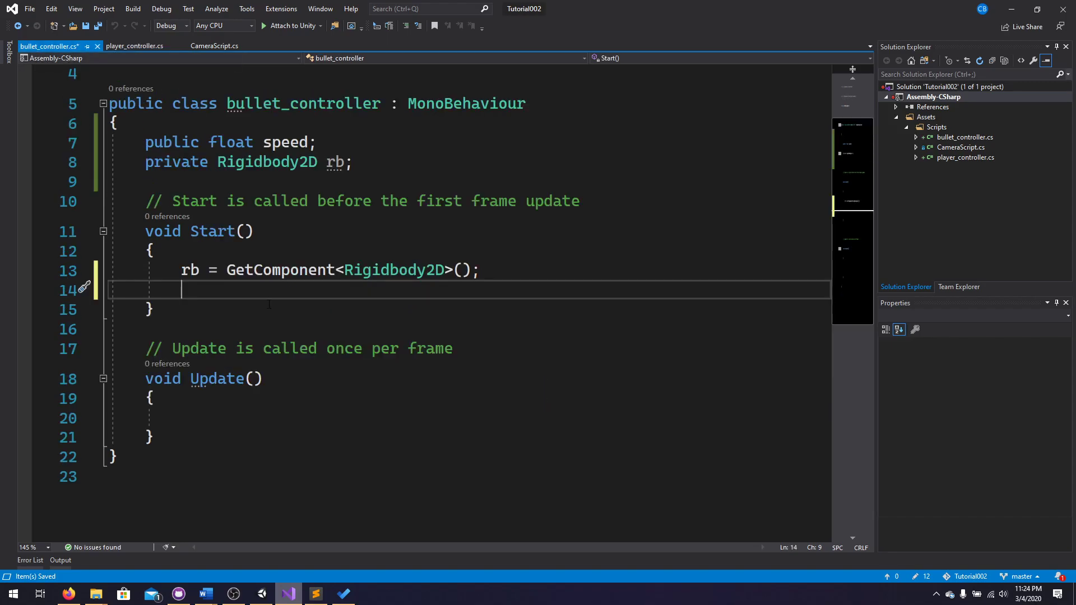
{"action": "key", "text": "ctrl+v"}
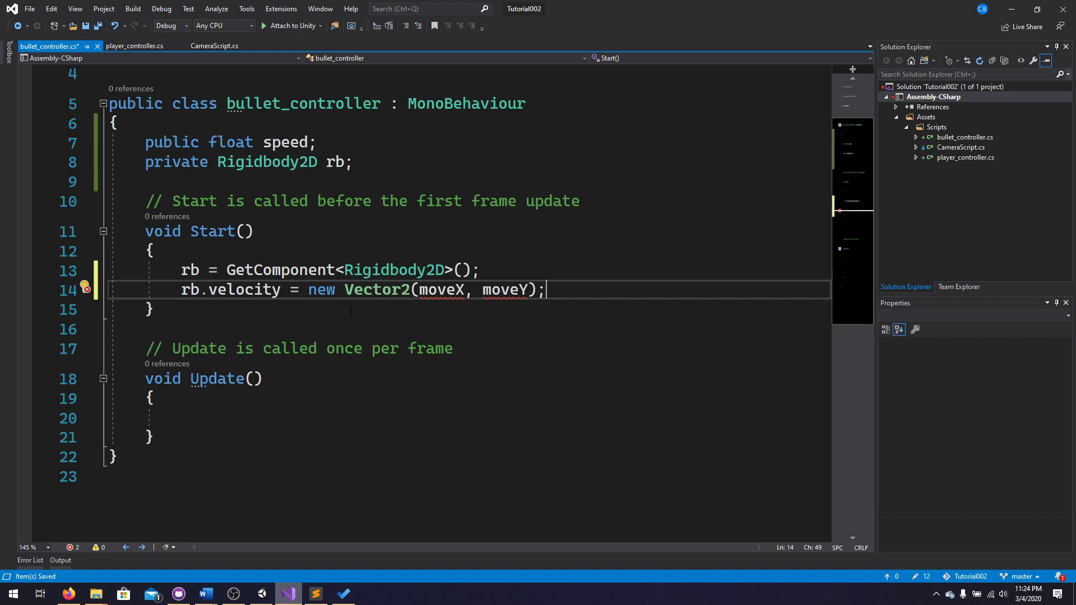
- Replace the Vector2 arguments moveX and moveY in the bullet's velocity line with 0 and speed
{"action": "mouse_move", "coordinate": [239, 290]}
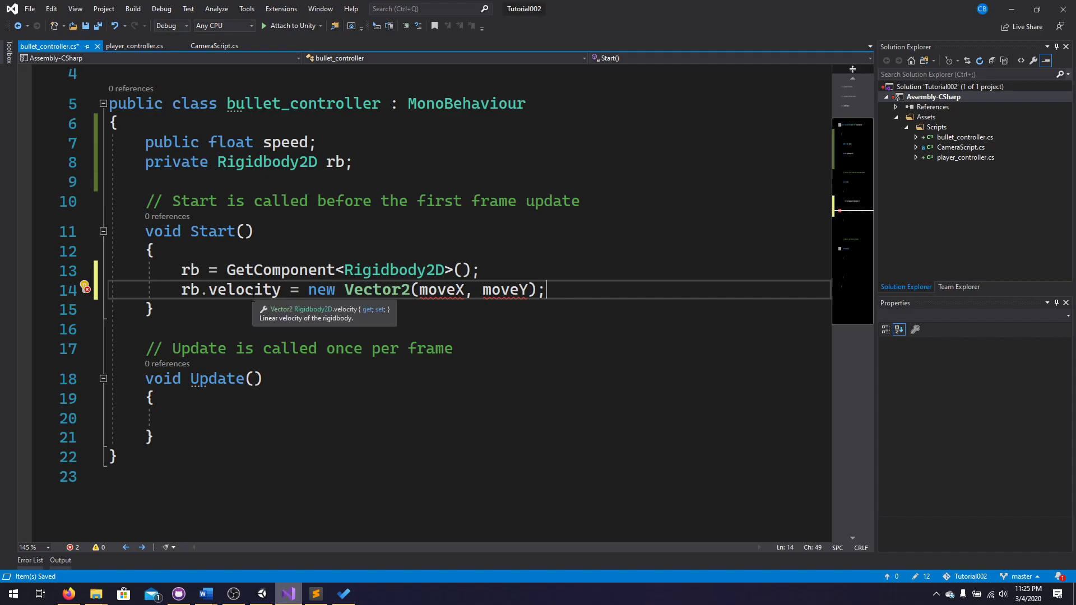
{"action": "double_click", "coordinate": [452, 292]}
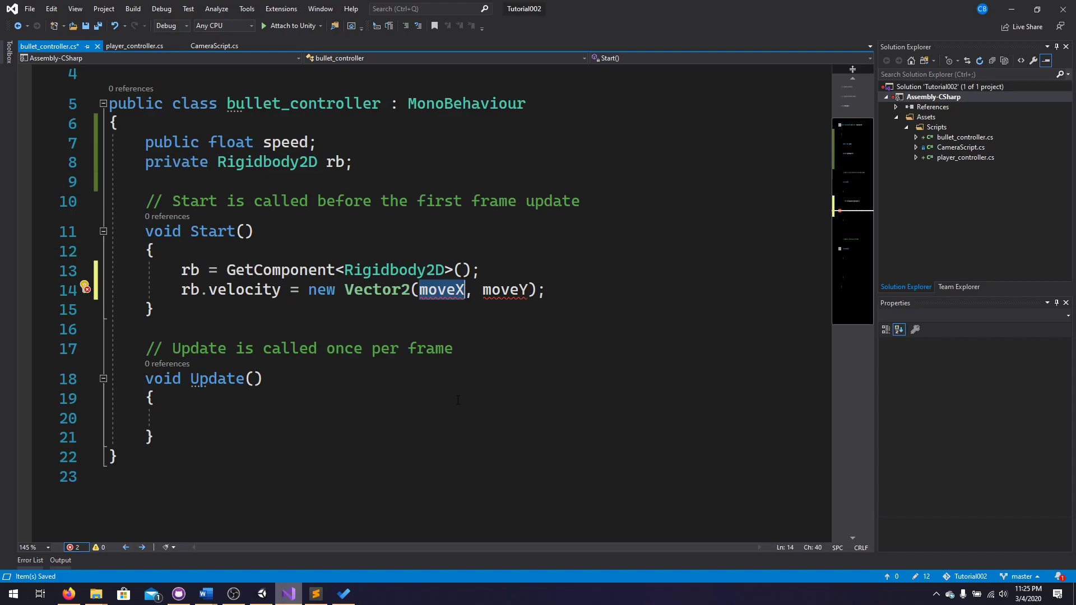
{"action": "type", "text": "0"}
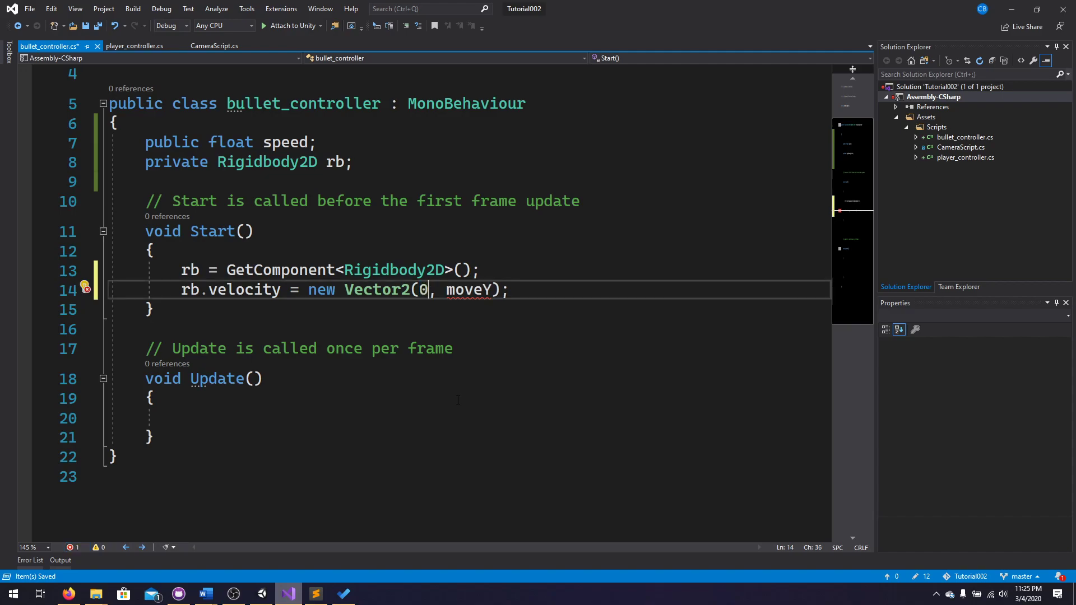
{"action": "key", "text": "Right"}
{"action": "key", "text": "Right"}
{"action": "key", "text": "ctrl+shift+Right"}
{"action": "type", "text": "speed"}
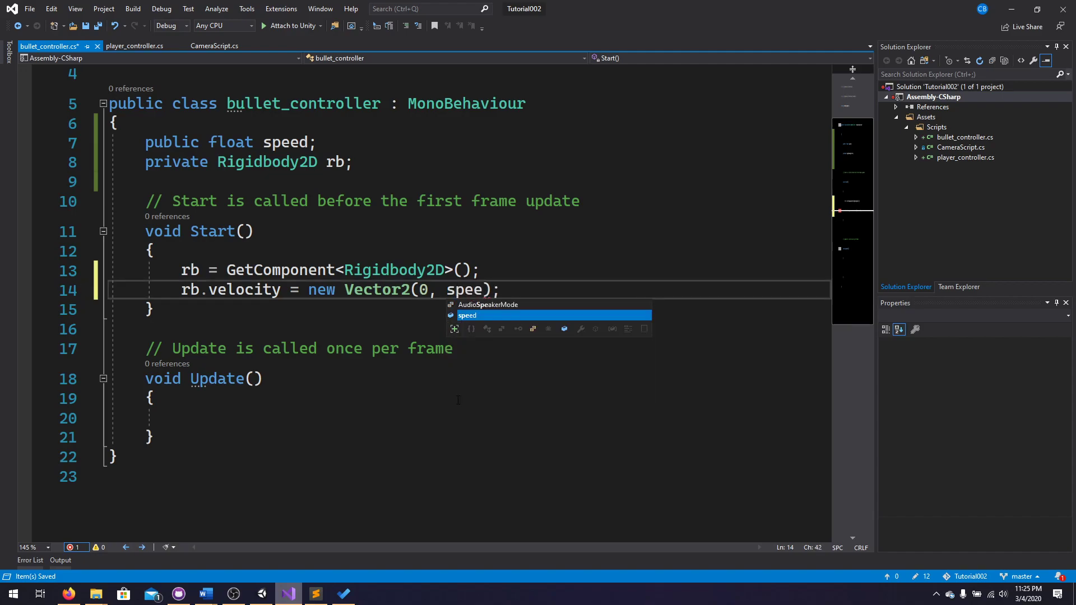
{"action": "left_click", "coordinate": [553, 289]}
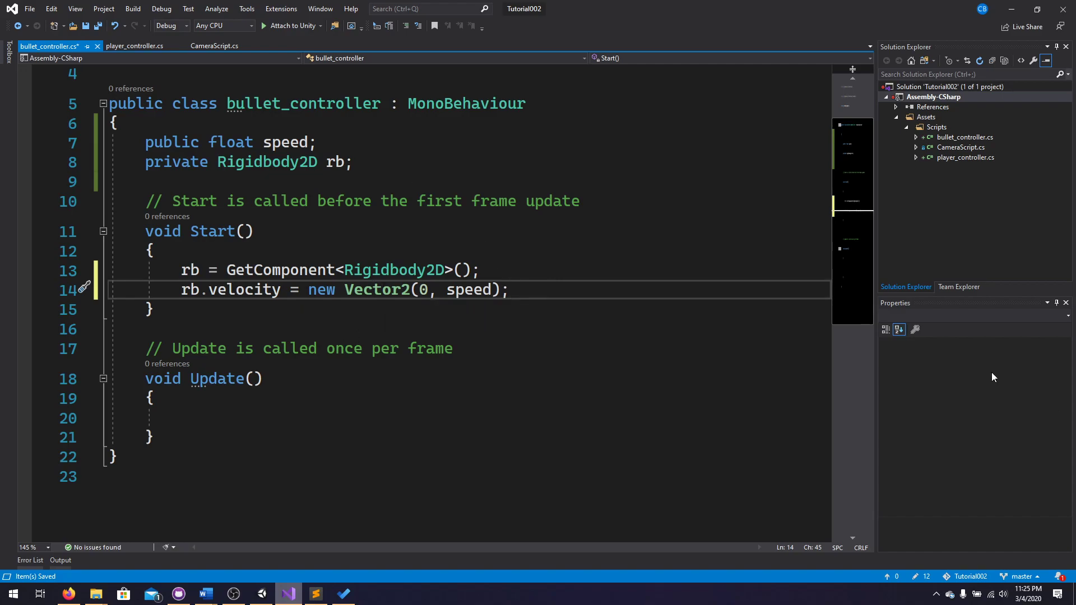
- Save bullet_controller.cs, switch to Unity, and play-test the bullet's upward movement before stopping play mode
{"action": "left_click", "coordinate": [338, 145]}
{"action": "key", "text": "ctrl+s"}
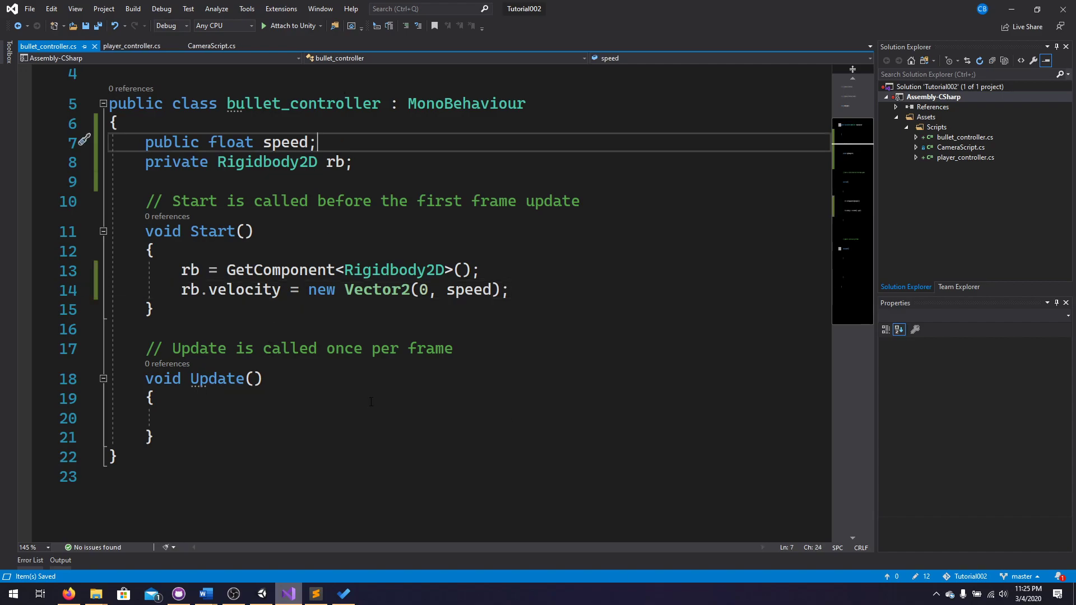
{"action": "left_click", "coordinate": [257, 595]}
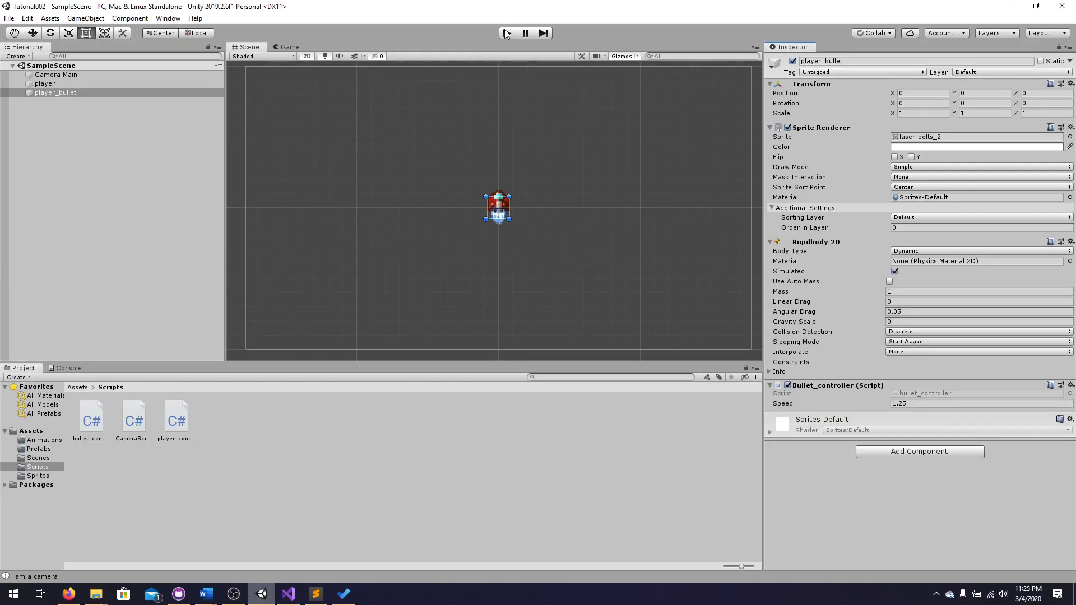
{"action": "left_click", "coordinate": [506, 33]}
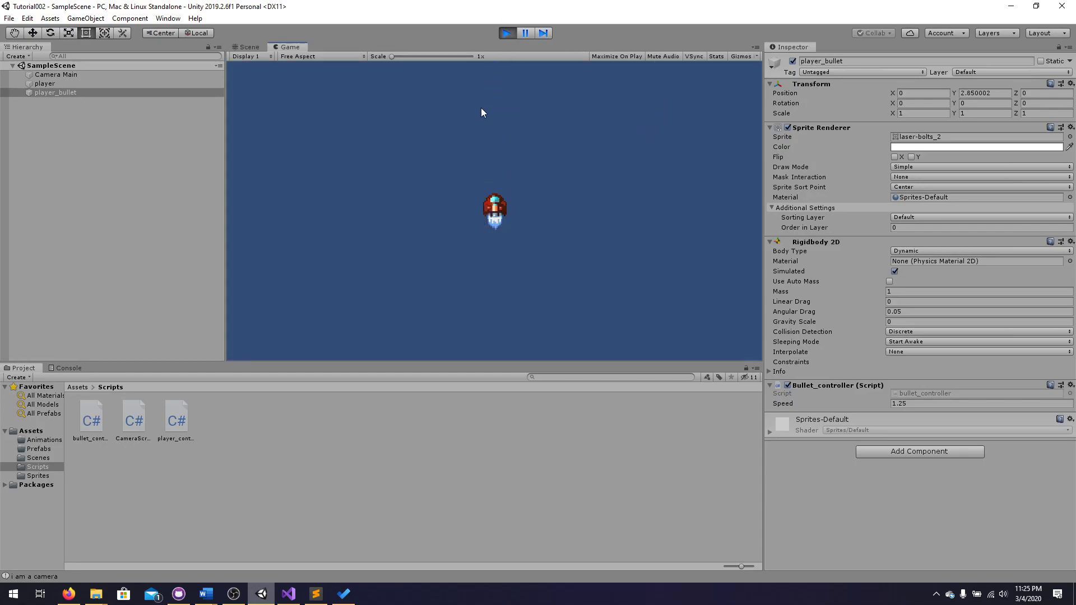
{"action": "left_click", "coordinate": [507, 33]}
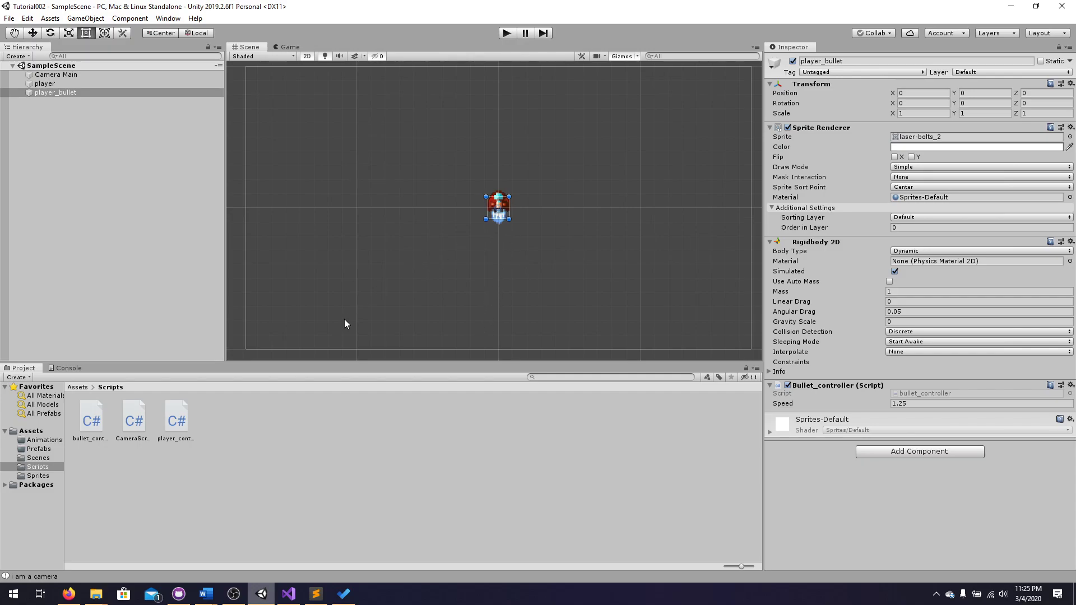
- Return to Visual Studio and start an if condition with Camera in bullet_controller's Update method
{"action": "key", "text": "alt"}
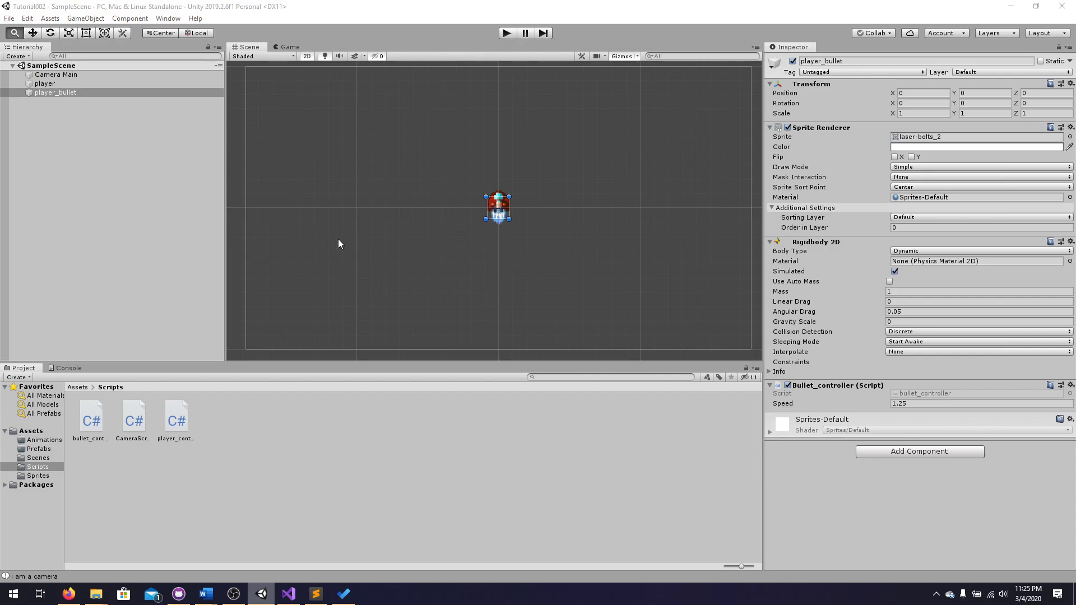
{"action": "key", "text": "alt+Tab"}
{"action": "left_click", "coordinate": [297, 417]}
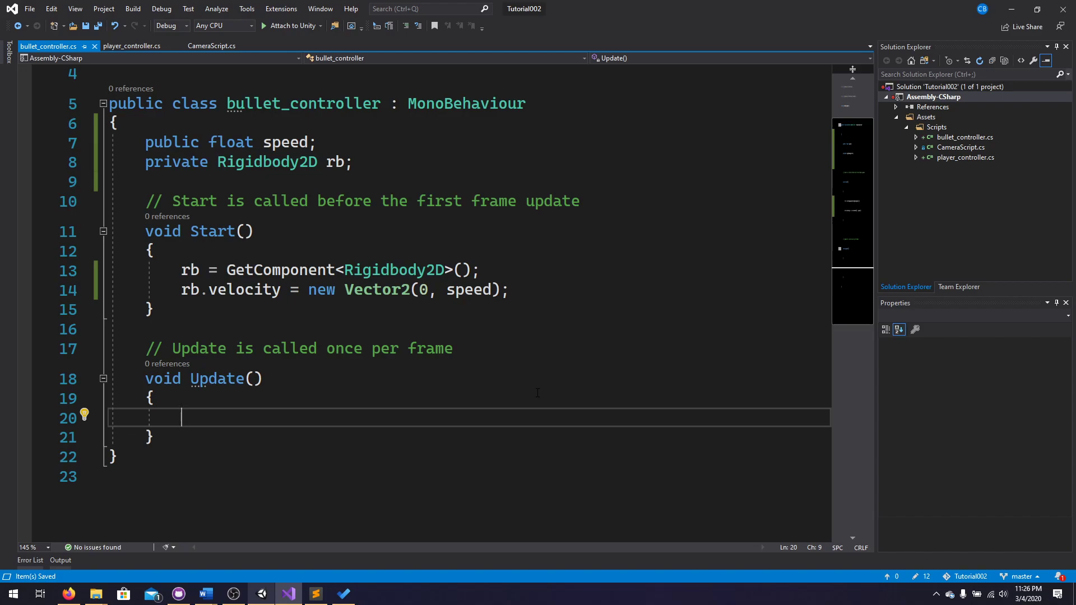
{"action": "type", "text": "if ("}
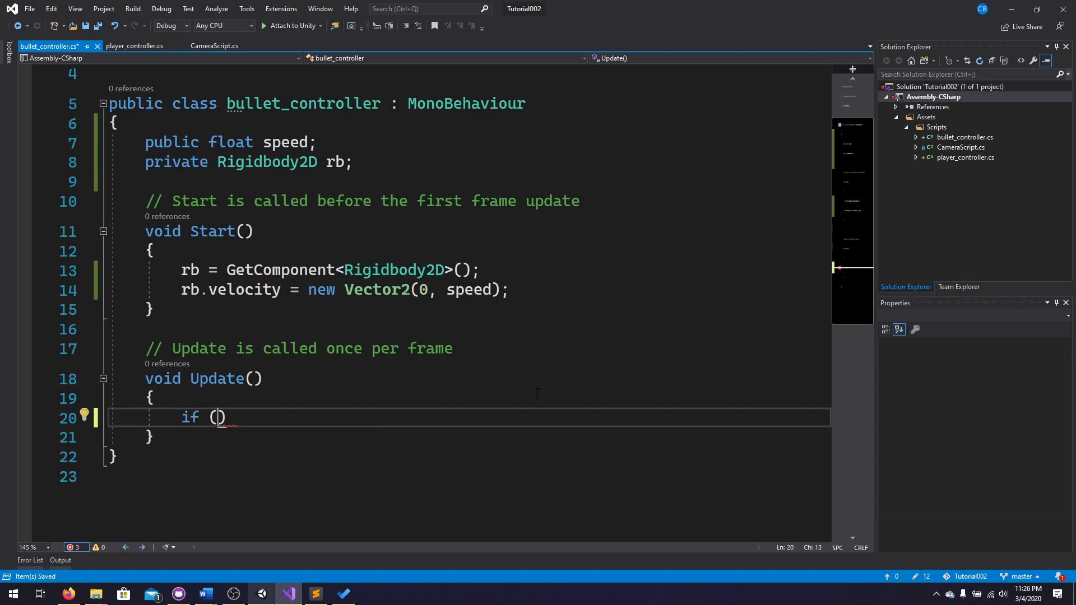
{"action": "type", "text": "Camera"}
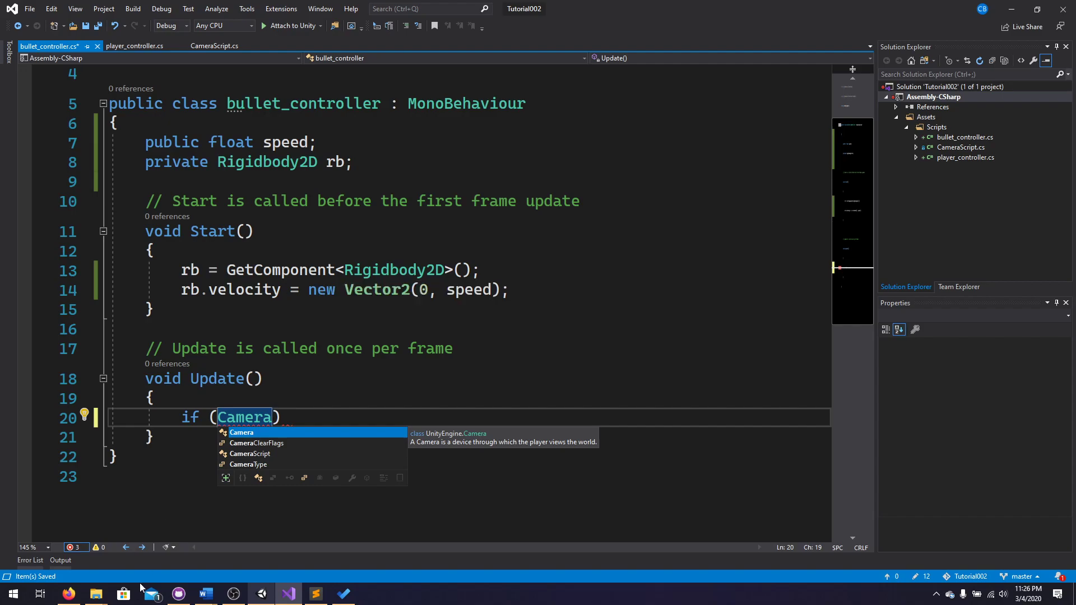
- Switch to Unity to examine the Camera Main object in the scene, and return to Visual Studio
{"action": "left_click", "coordinate": [262, 596]}
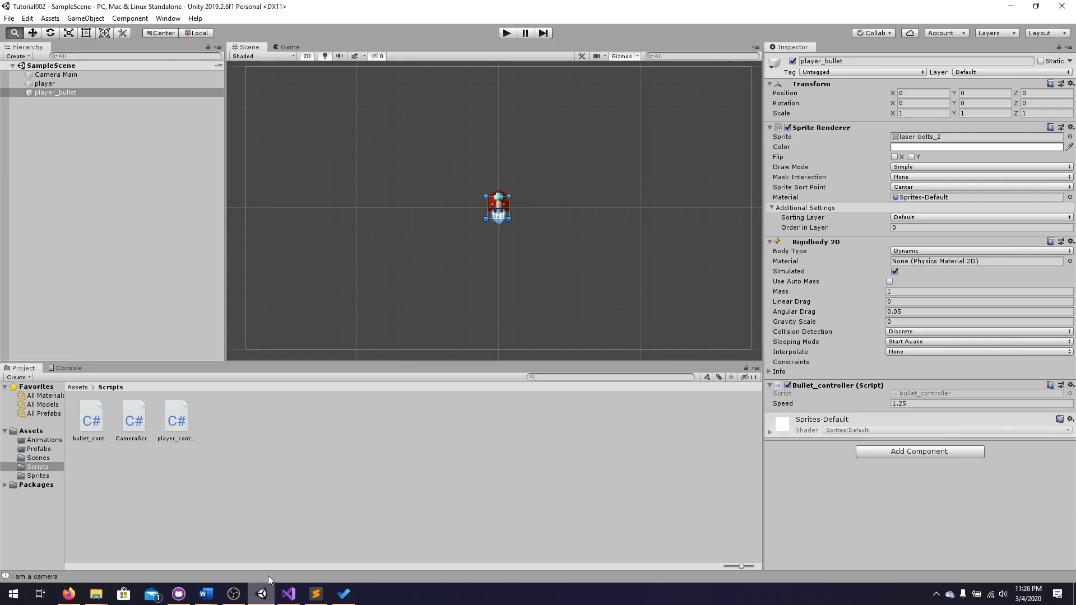
{"action": "left_click", "coordinate": [74, 74]}
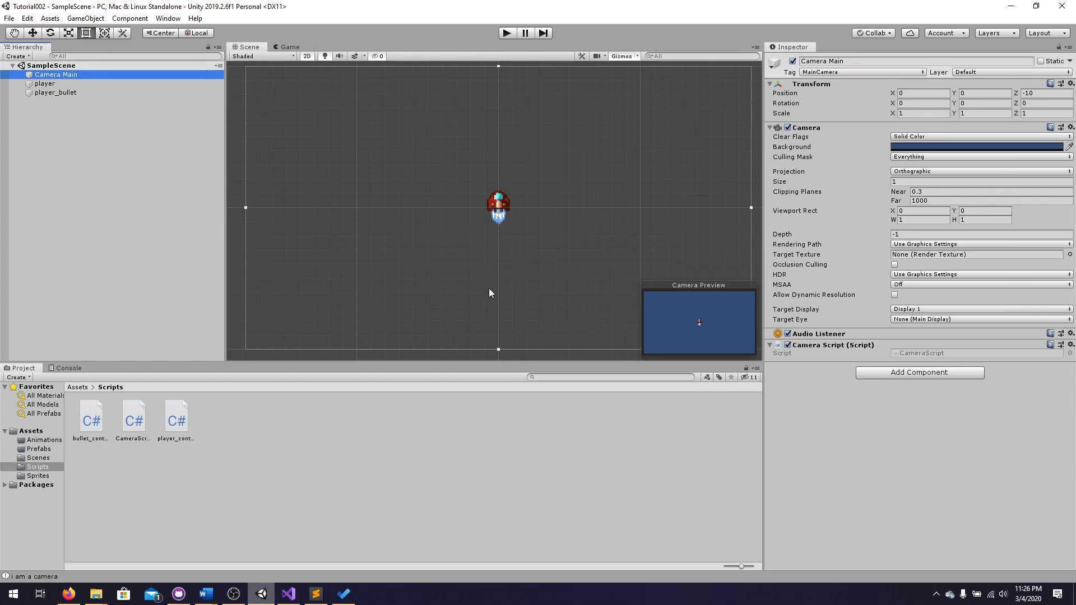
{"action": "left_click", "coordinate": [289, 594]}
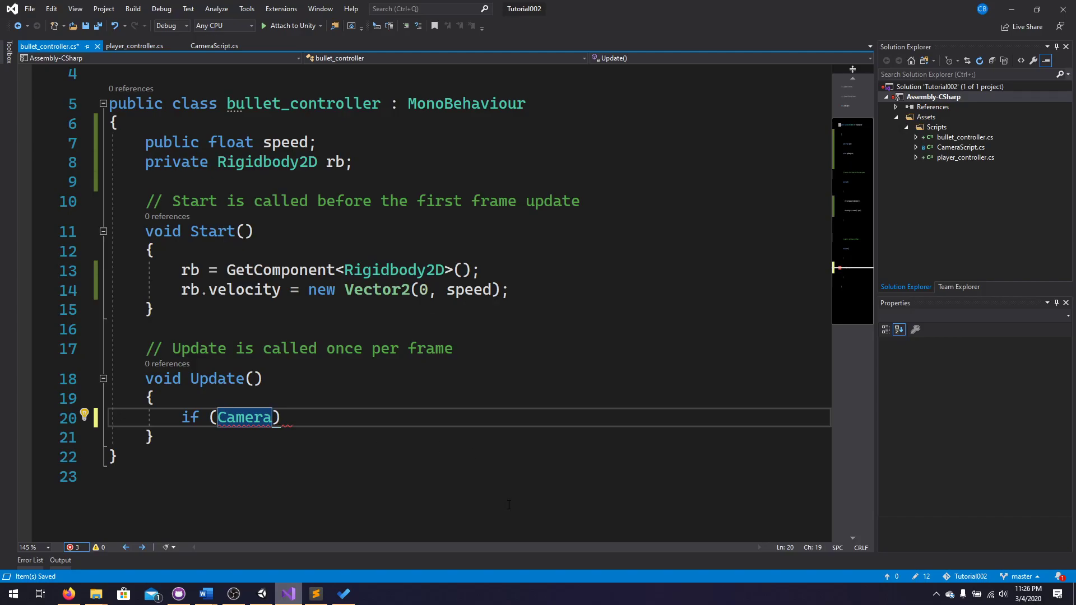
- Extend the Camera reference in Update's if condition with .main.WorldToViewportPoint
{"action": "type", "text": "."}
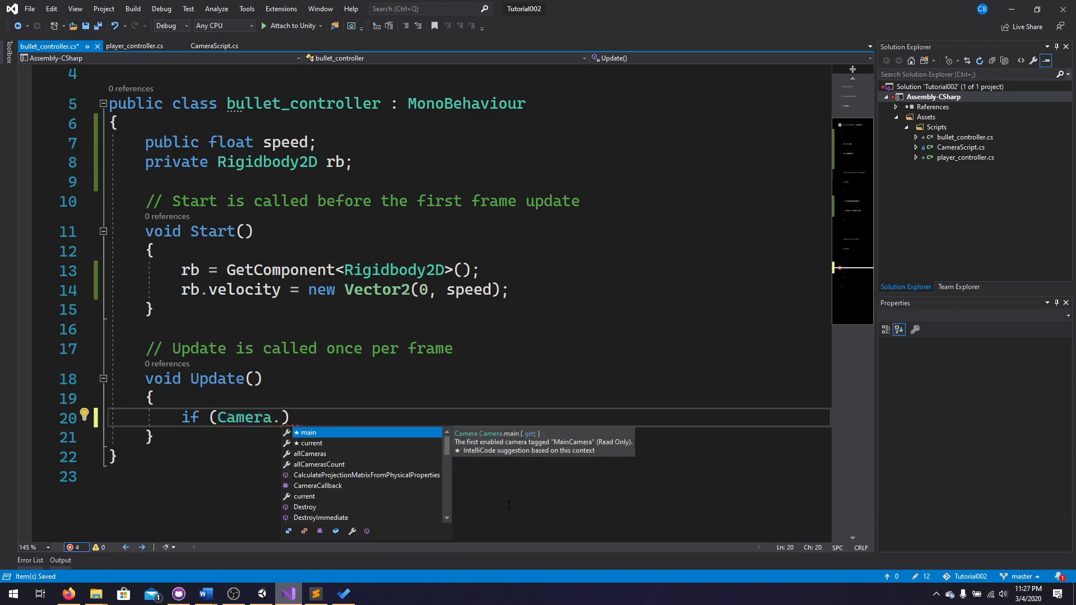
{"action": "type", "text": "main"}
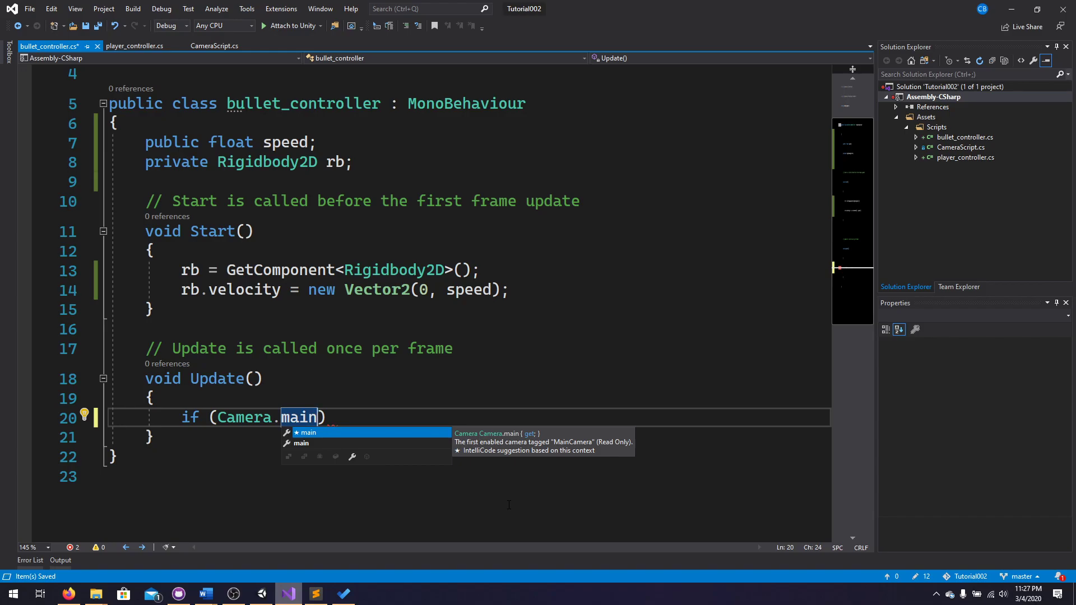
{"action": "key", "text": "alt+Tab"}
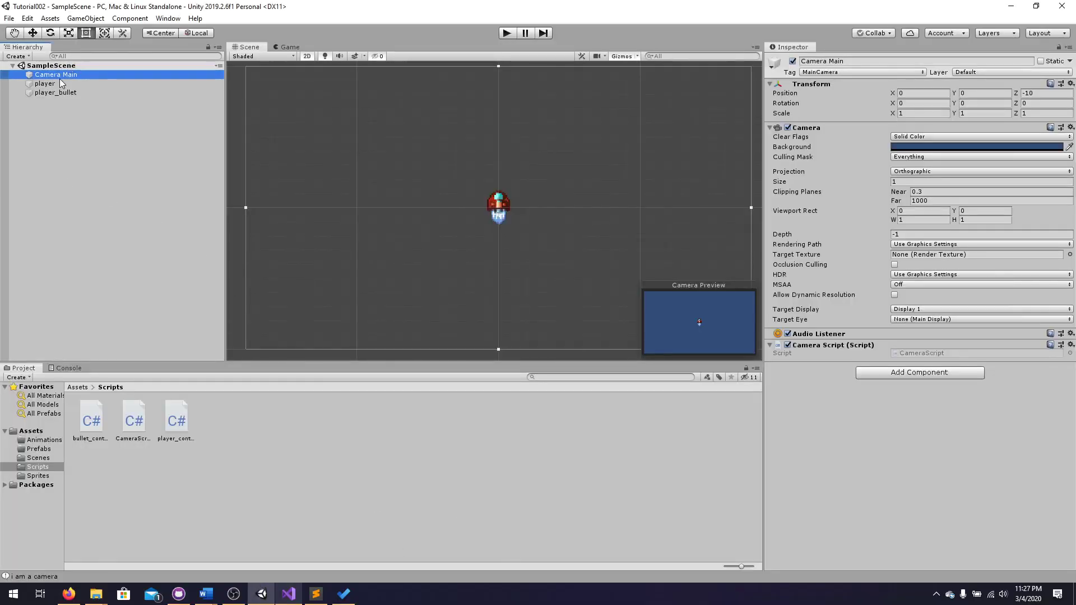
{"action": "key", "text": "alt+Tab"}
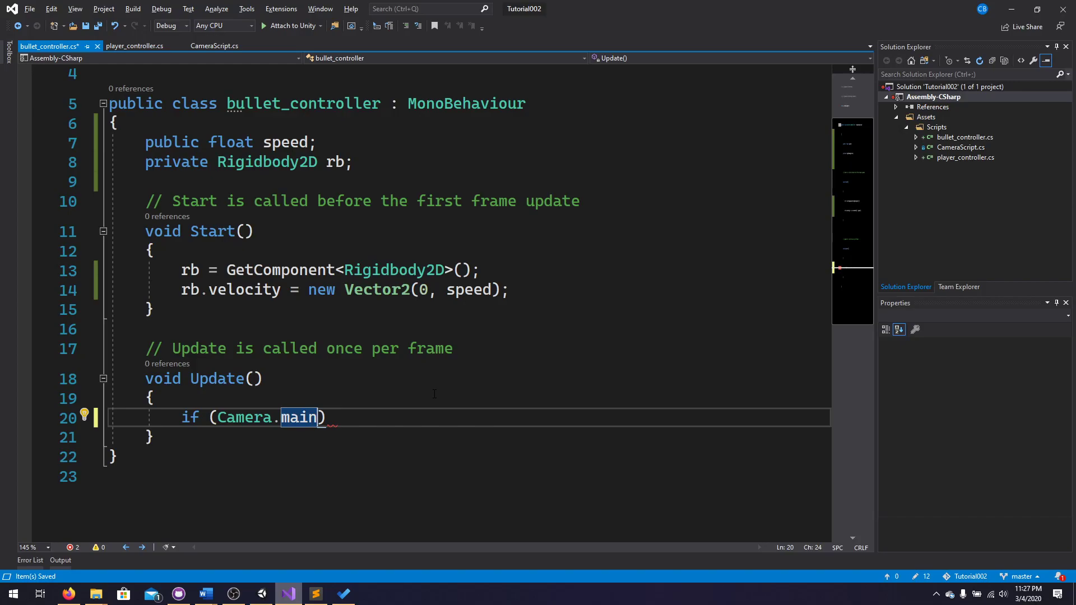
{"action": "type", "text": "."}
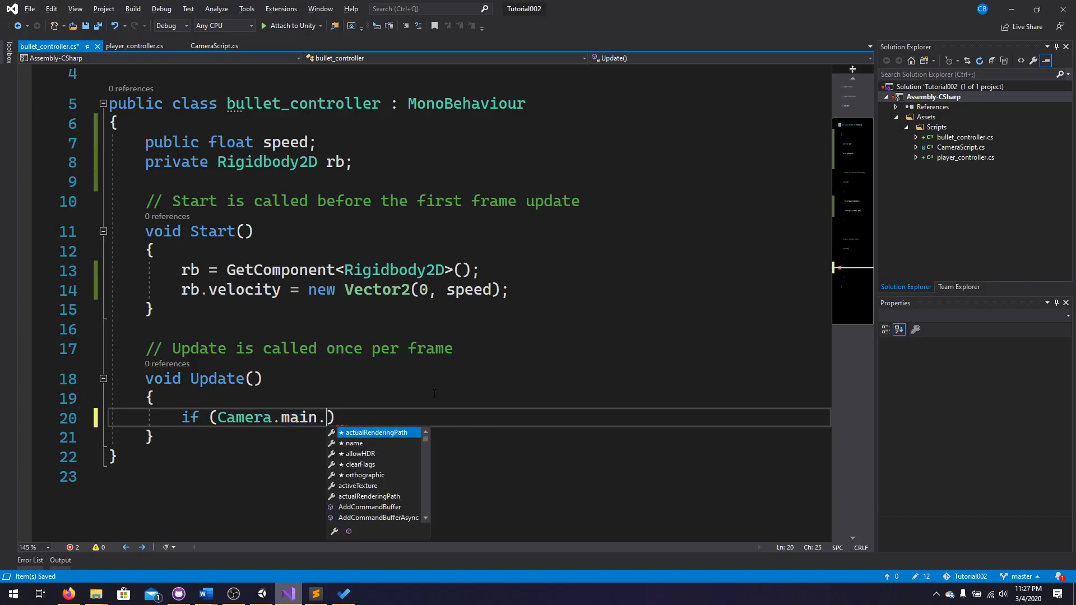
{"action": "type", "text": "Worldtoview"}
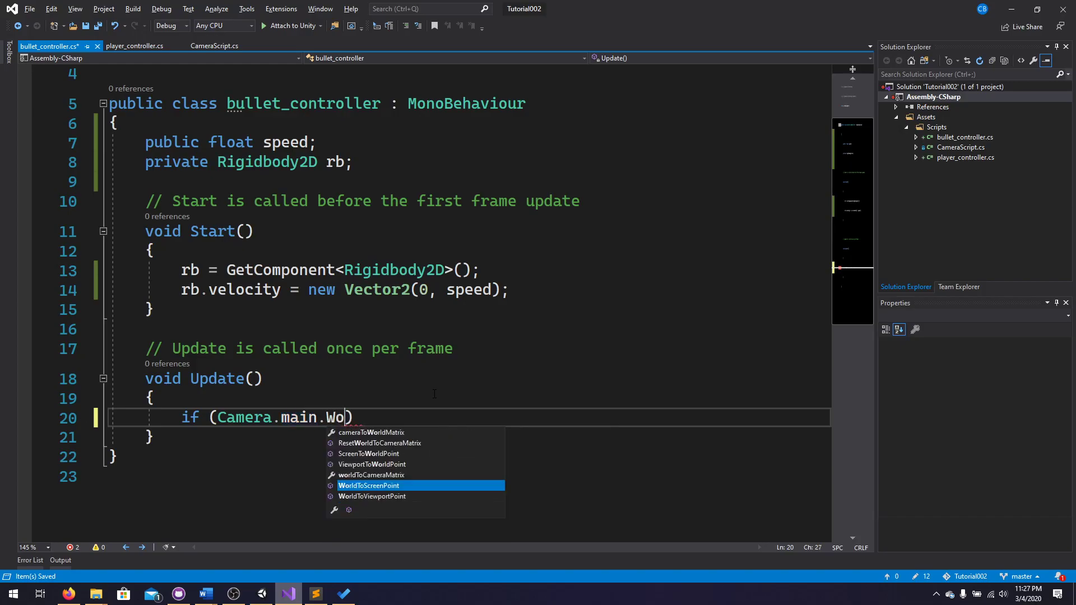
{"action": "key", "text": "Tab"}
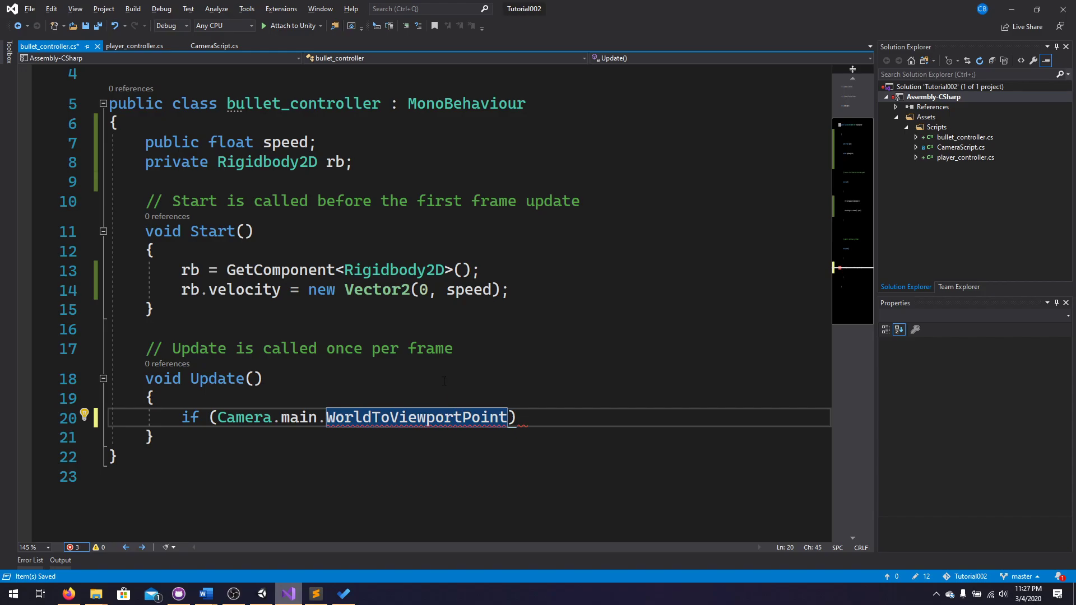
- Switch to Unity to examine the camera's viewport bounds around the player, and return to Visual Studio
{"action": "left_click", "coordinate": [261, 594]}
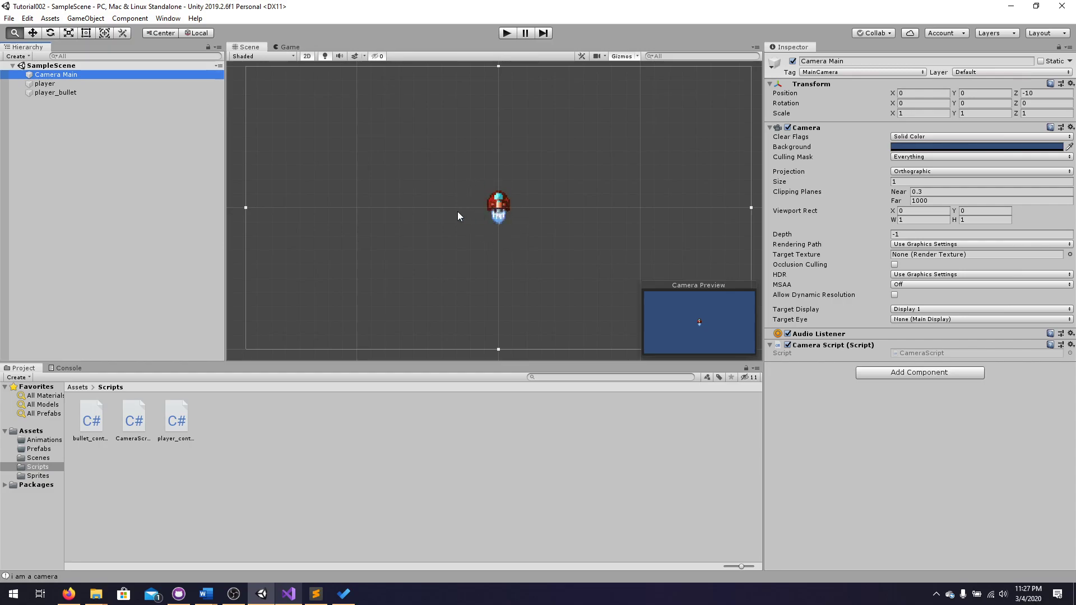
{"action": "key", "text": "t"}
{"action": "left_click", "coordinate": [288, 594]}
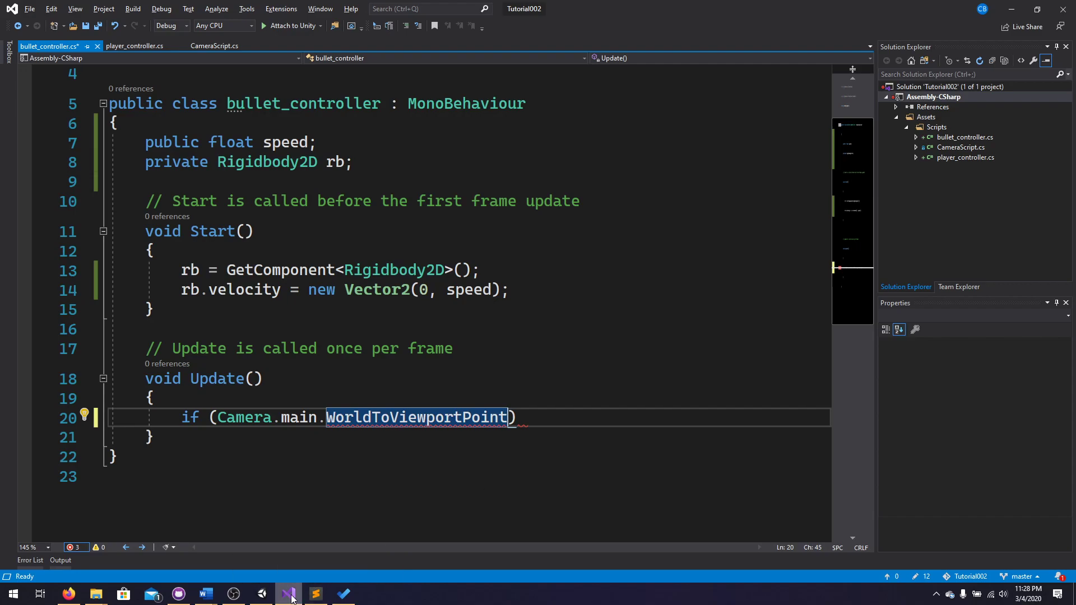
{"action": "left_click", "coordinate": [262, 593]}
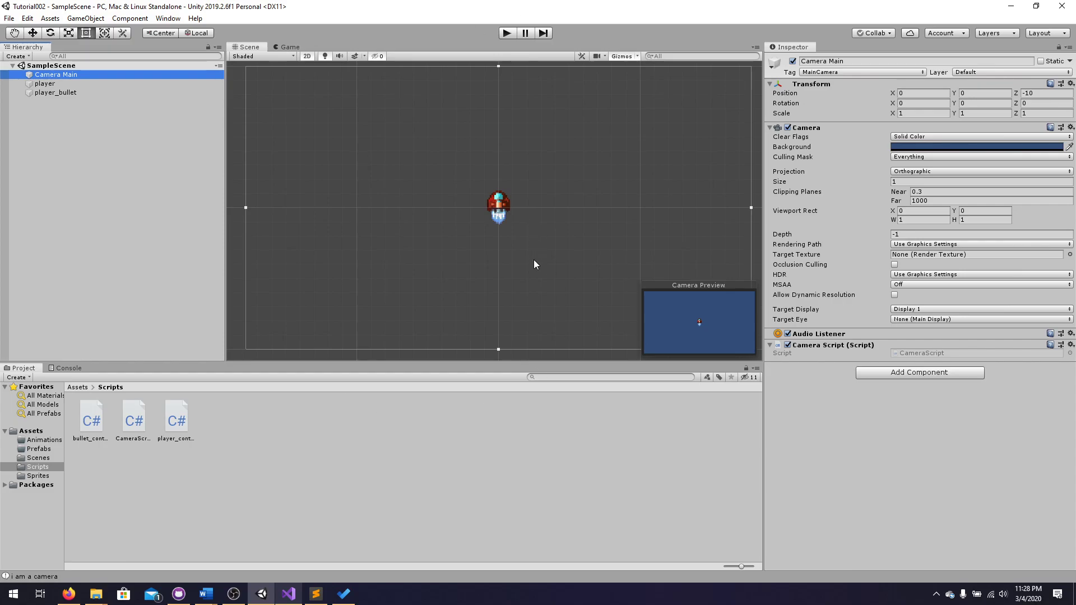
{"action": "left_click", "coordinate": [288, 594]}
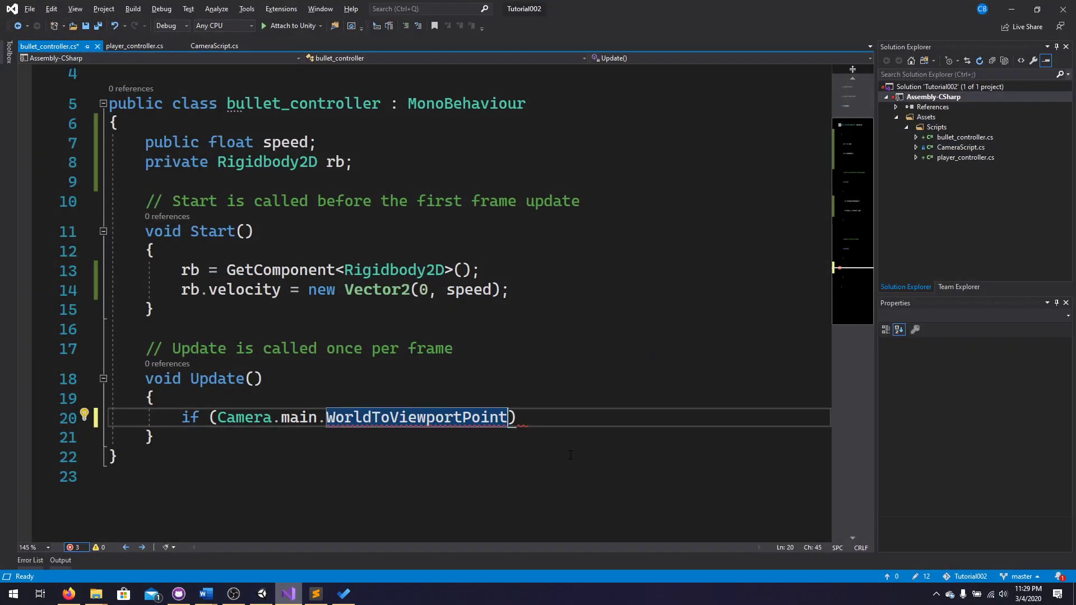
- Pass transform.position as the argument of WorldToViewportPoint in the if condition
{"action": "type", "text": "("}
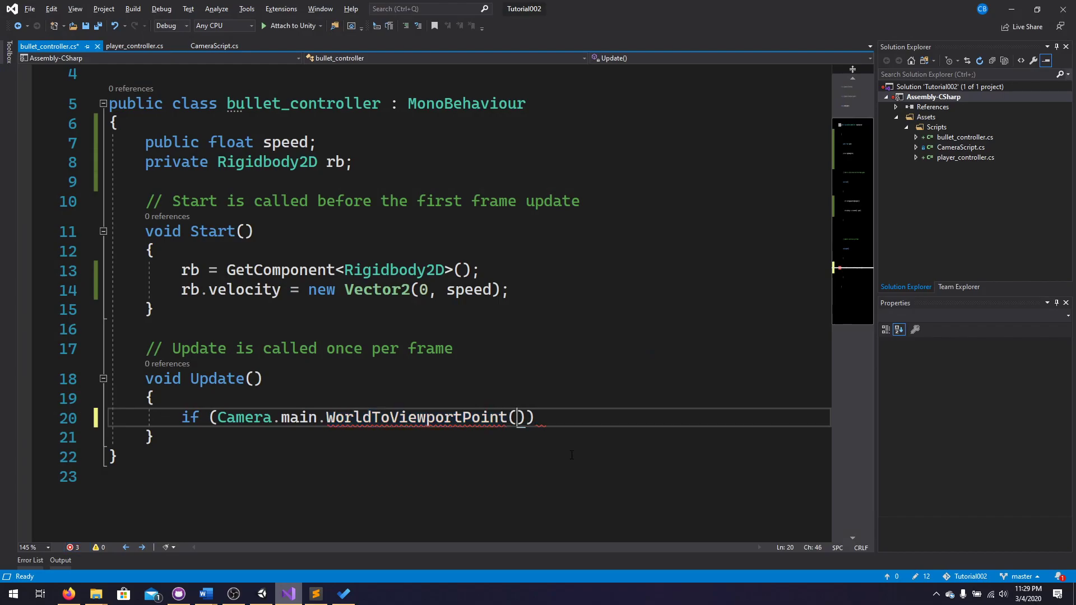
{"action": "type", "text": "transform."}
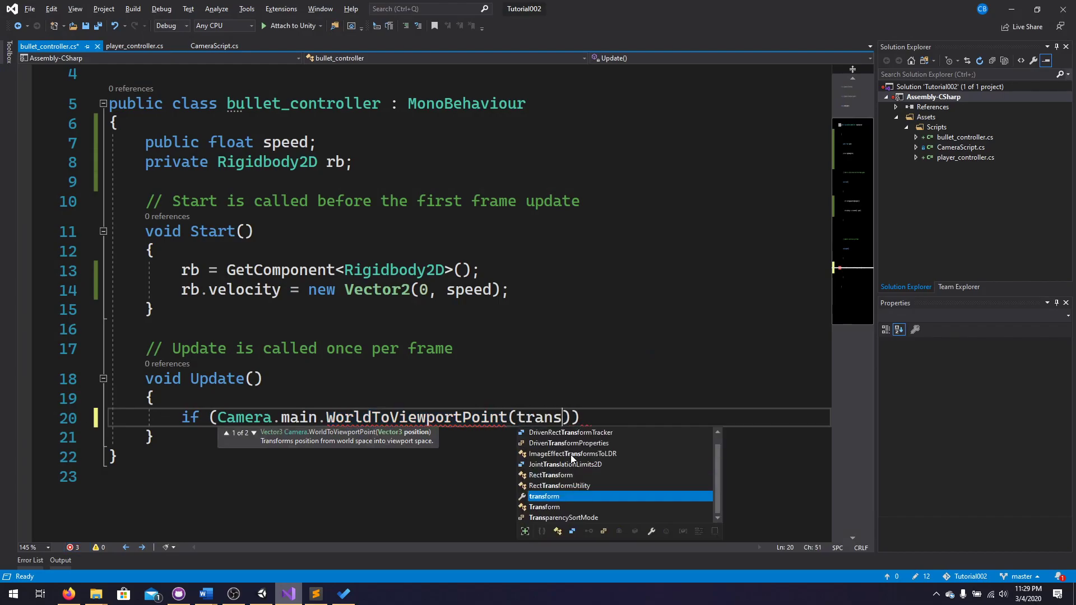
{"action": "type", "text": "position"}
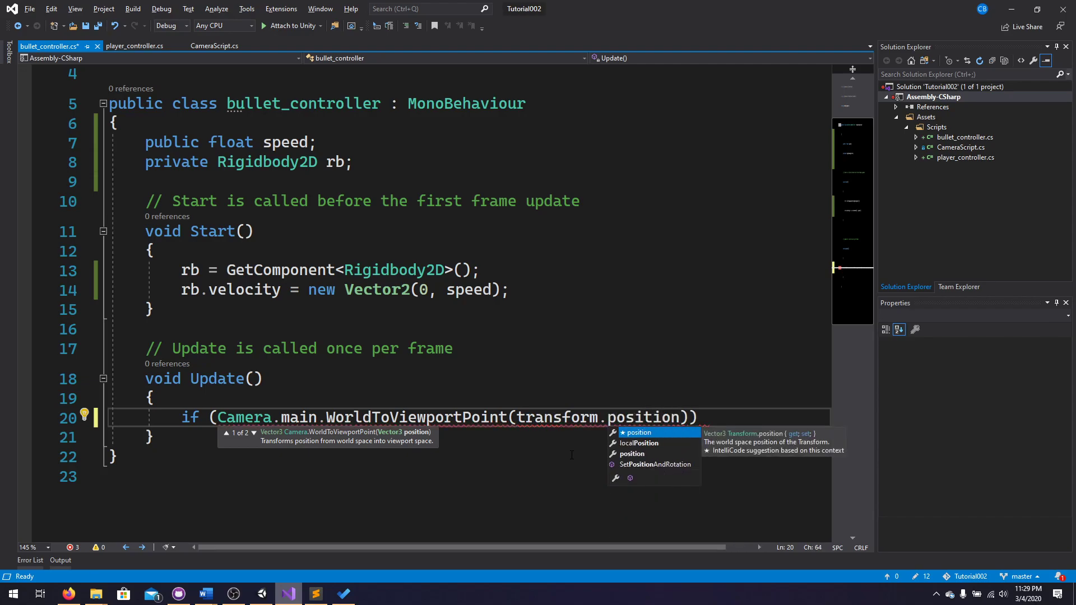
{"action": "type", "text": ")"}
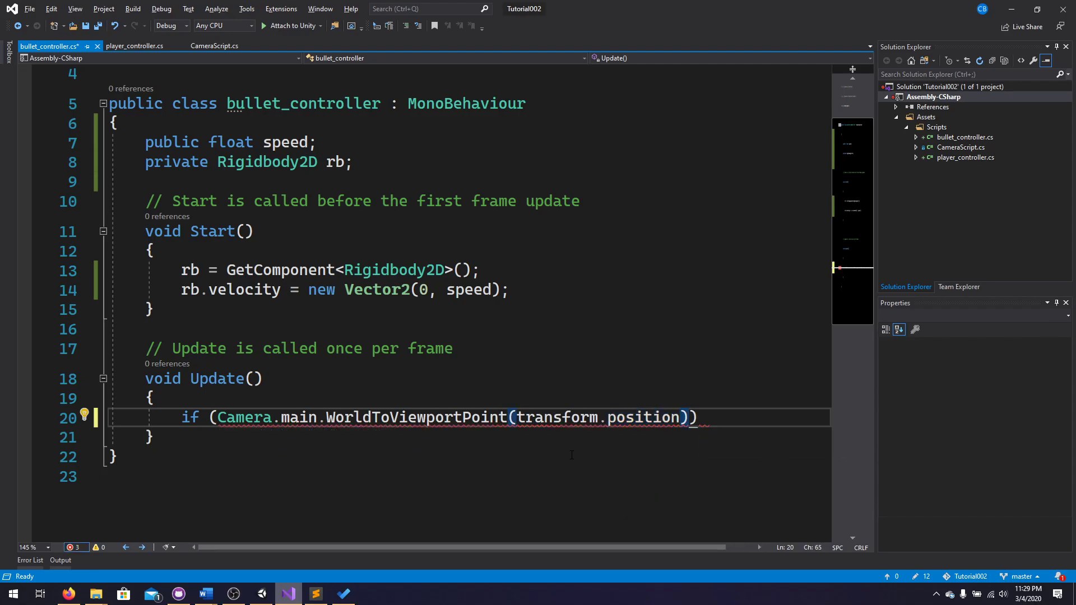
{"action": "key", "text": "Left"}
{"action": "key", "text": "ctrl+shift+Left"}
{"action": "key", "text": "Left"}
{"action": "key", "text": "Left"}
{"action": "key", "text": "ctrl+shift+Left"}
{"action": "key", "text": "Left"}
{"action": "type", "text": "this."}
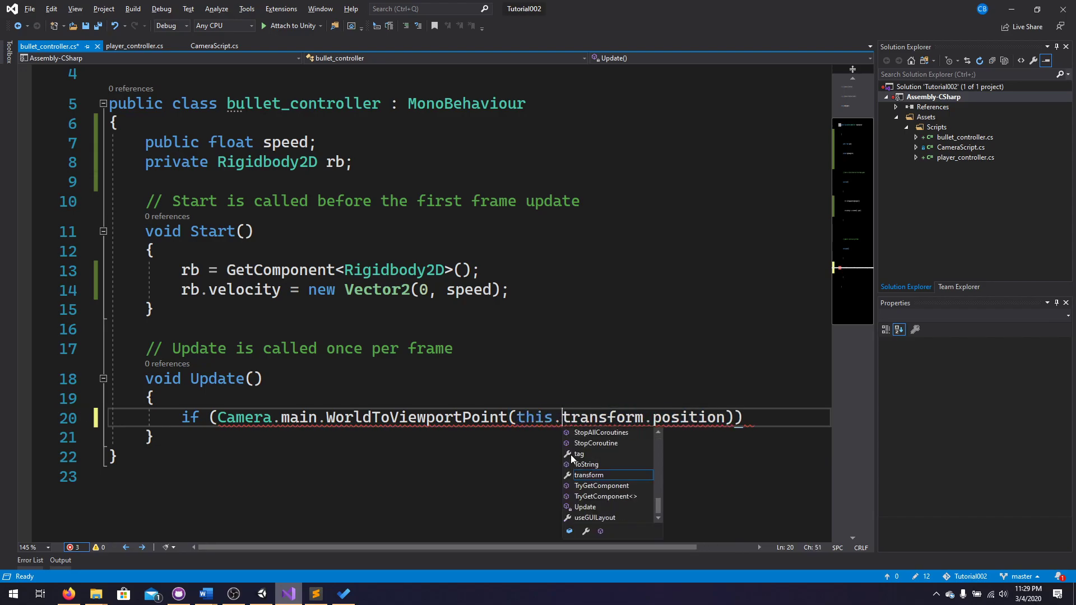
{"action": "key", "text": "BackSpace"}
{"action": "key", "text": "BackSpace"}
{"action": "key", "text": "BackSpace"}
{"action": "key", "text": "BackSpace"}
{"action": "key", "text": "BackSpace"}
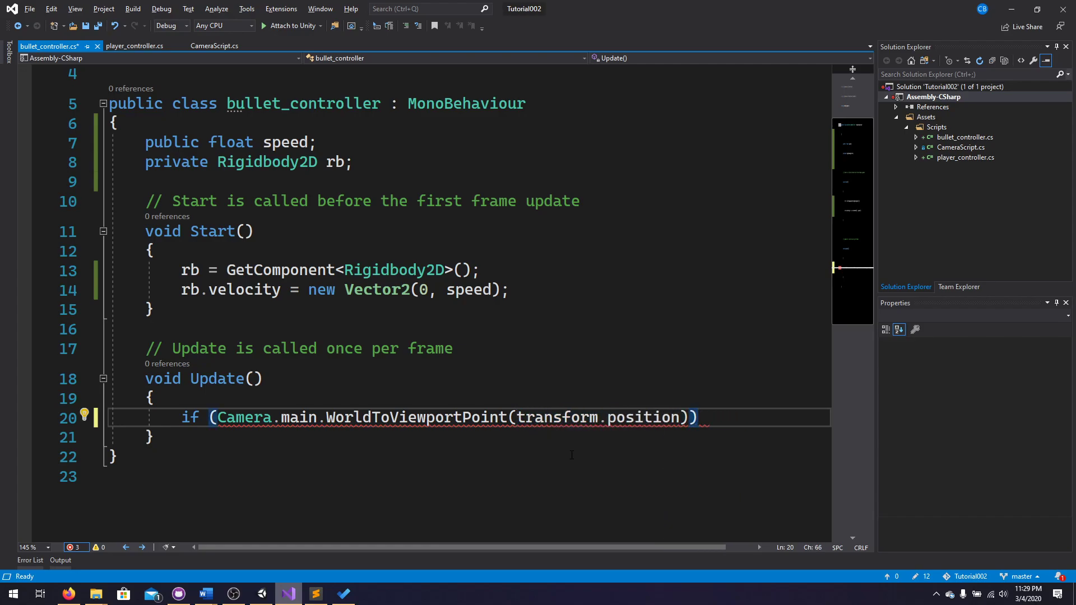
- Complete the if condition by checking that the viewport point's .y > 1, and start a new line below it
{"action": "key", "text": "Left"}
{"action": "type", "text": ".y "}
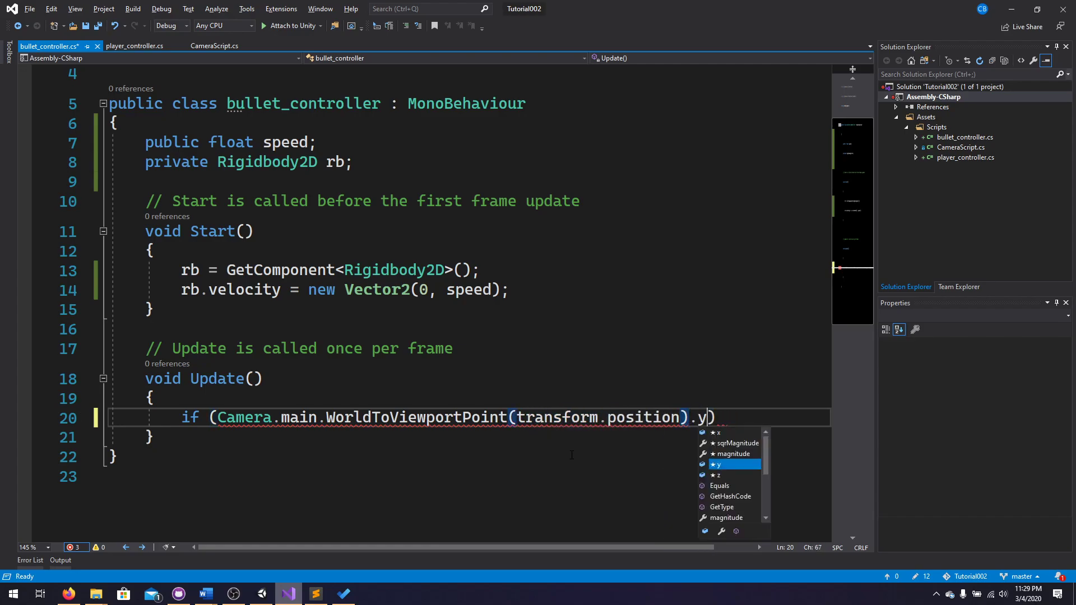
{"action": "type", "text": "> 1"}
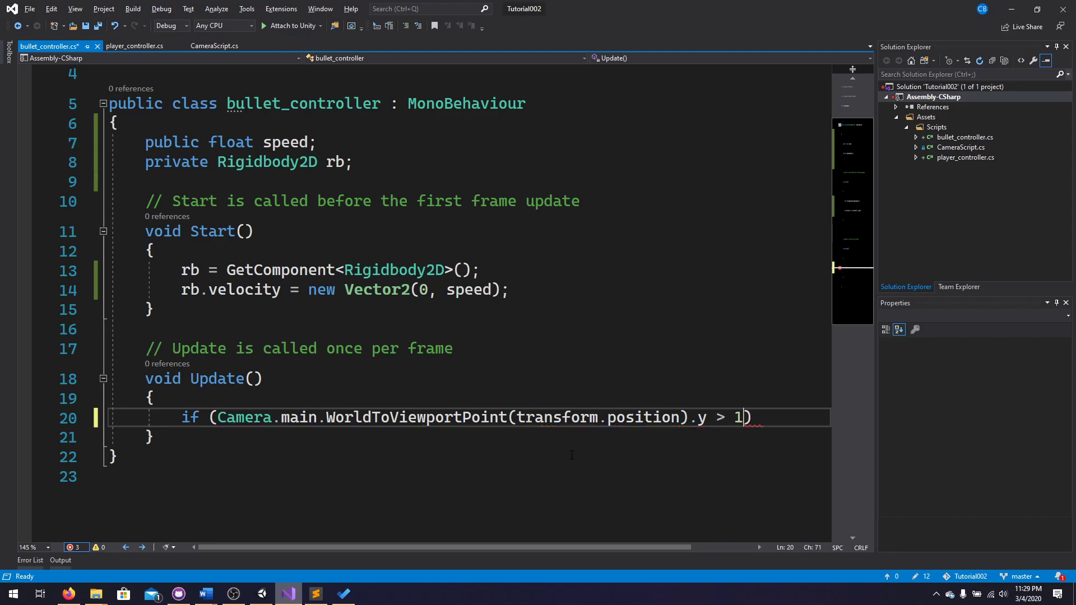
{"action": "key", "text": "End"}
{"action": "key", "text": "Return"}
- Add Destroy(this.gameObject); as the body of Update's if statement and save the bullet_controller script
{"action": "key", "text": "alt+Tab"}
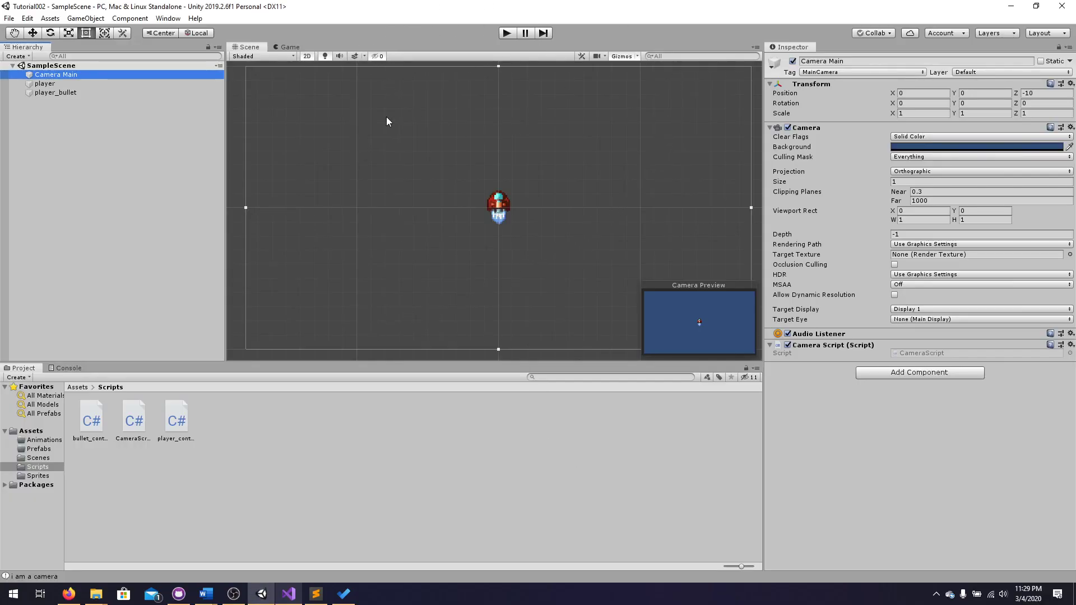
{"action": "key", "text": "alt+Tab"}
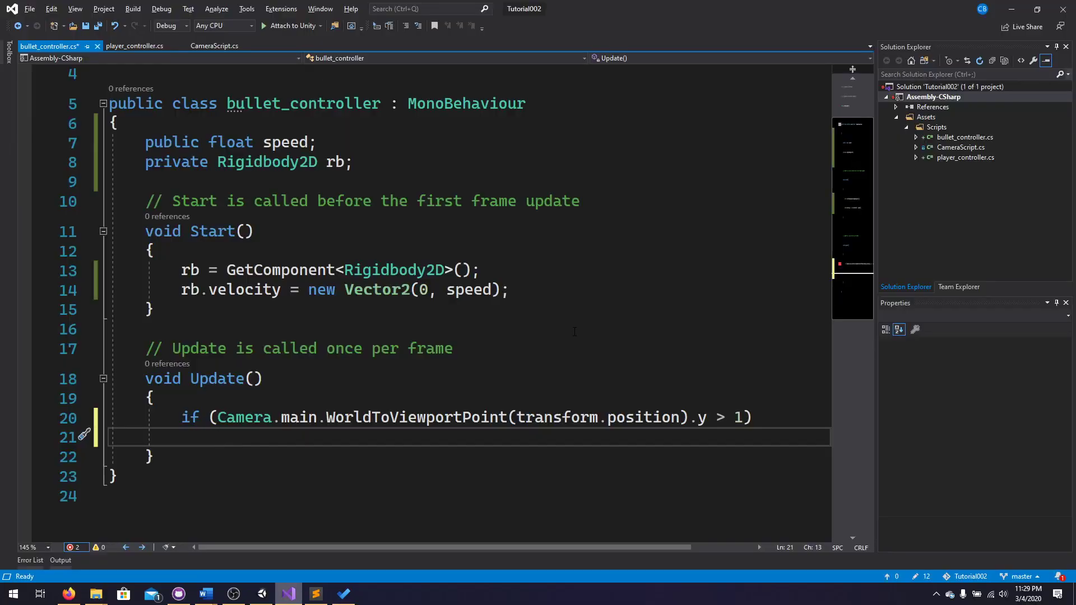
{"action": "type", "text": "Destrfoy"}
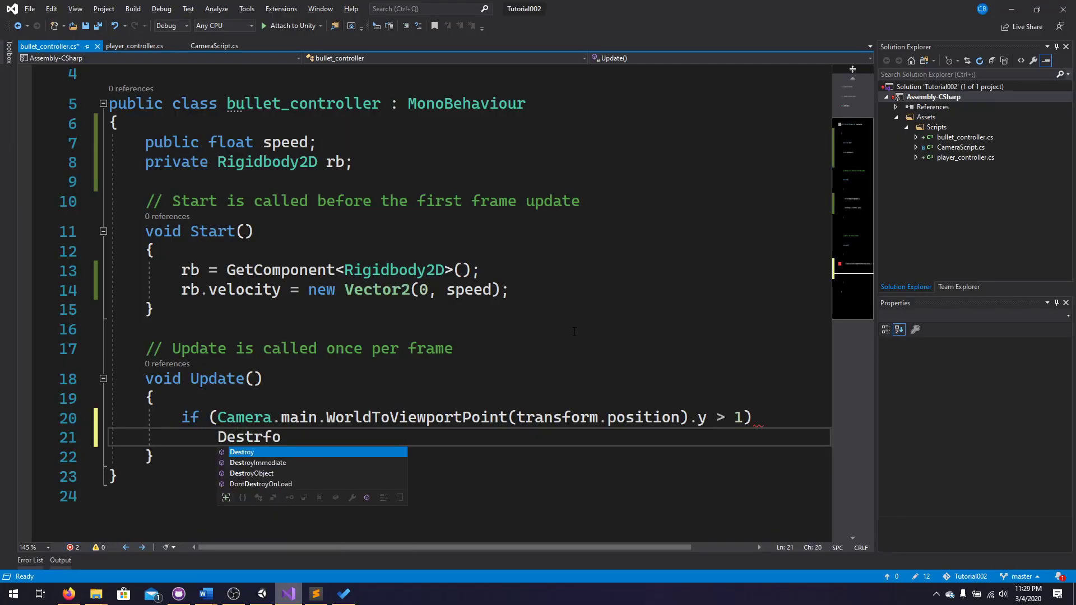
{"action": "key", "text": "BackSpace"}
{"action": "key", "text": "BackSpace"}
{"action": "key", "text": "BackSpace"}
{"action": "type", "text": "oy"}
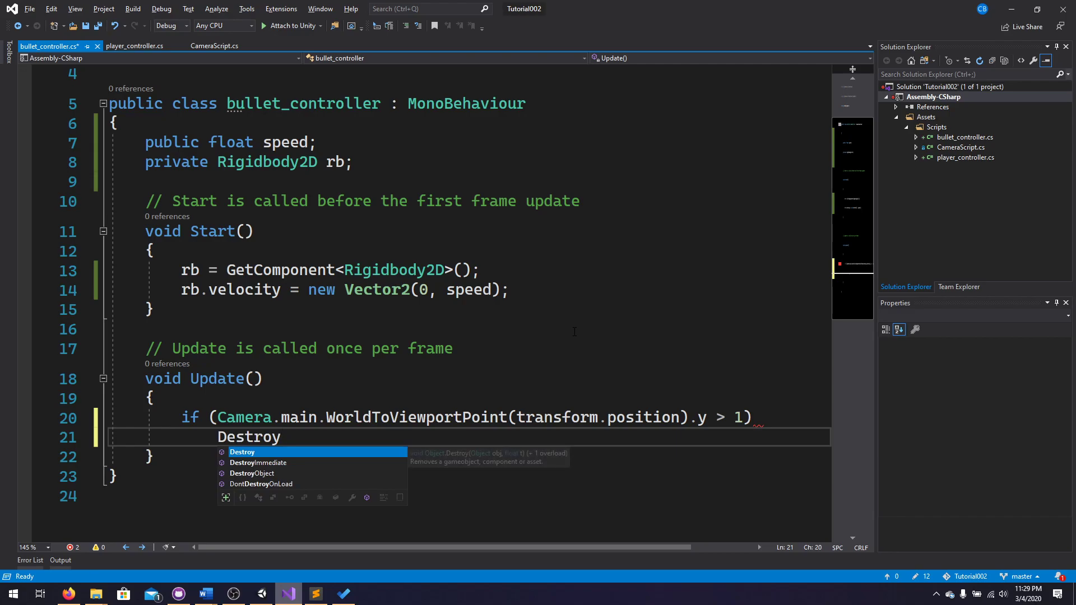
{"action": "type", "text": "(this.gameObj"}
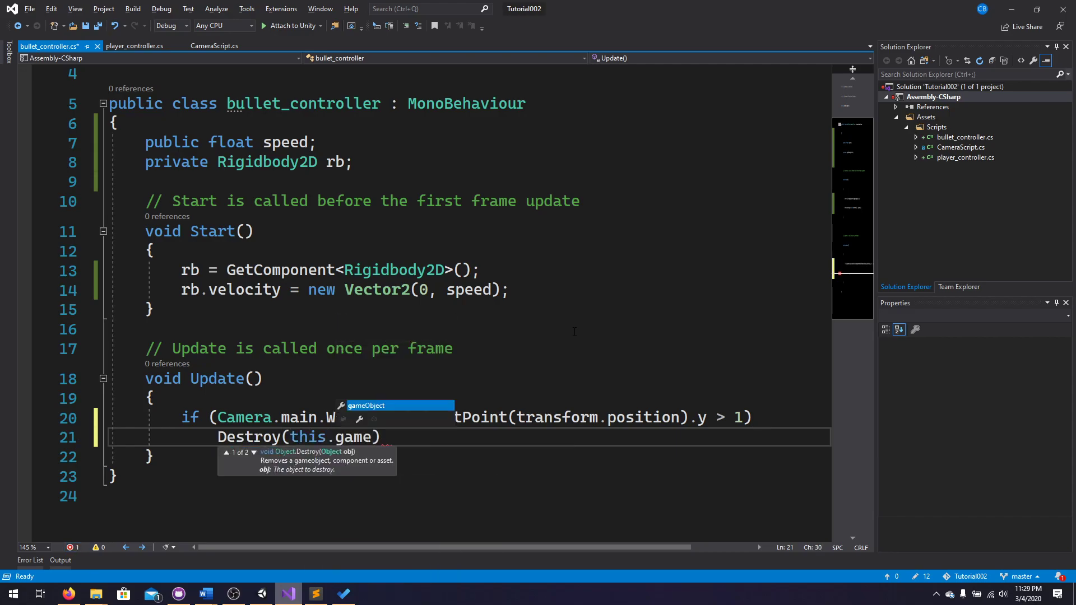
{"action": "key", "text": "Tab"}
{"action": "type", "text": ");"}
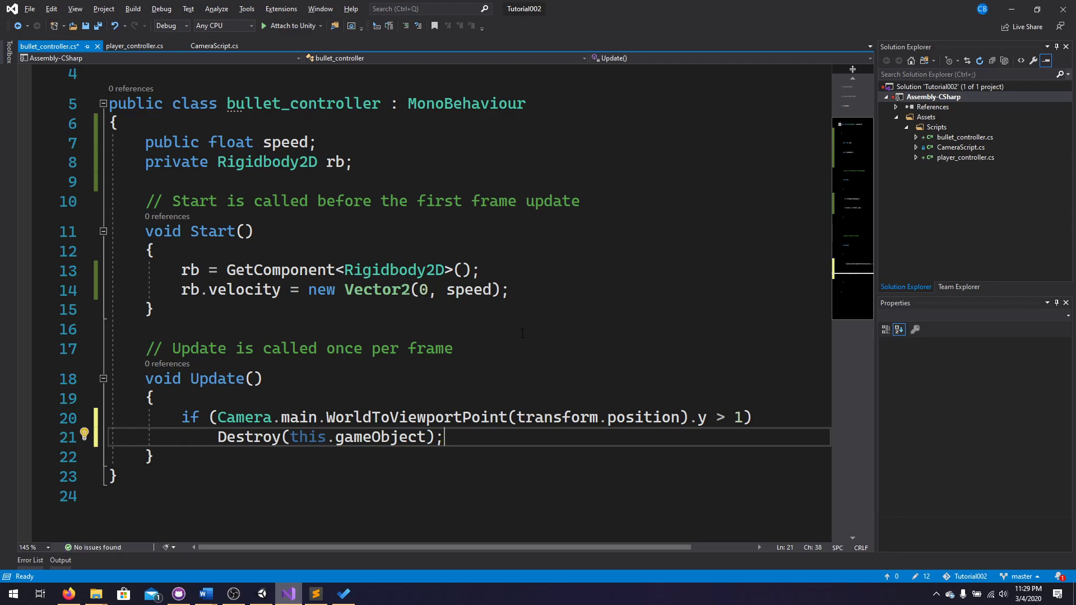
{"action": "key", "text": "ctrl+s"}
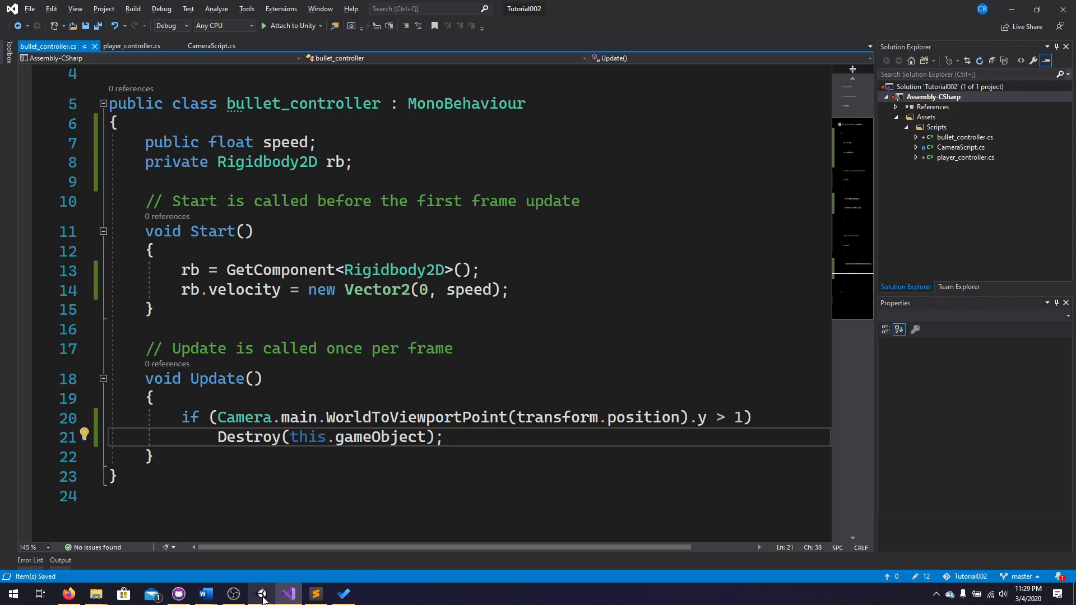
- Switch to Unity, play the scene to test the bullet's destruction, stop it, and glance back at the script
{"action": "left_click", "coordinate": [262, 595]}
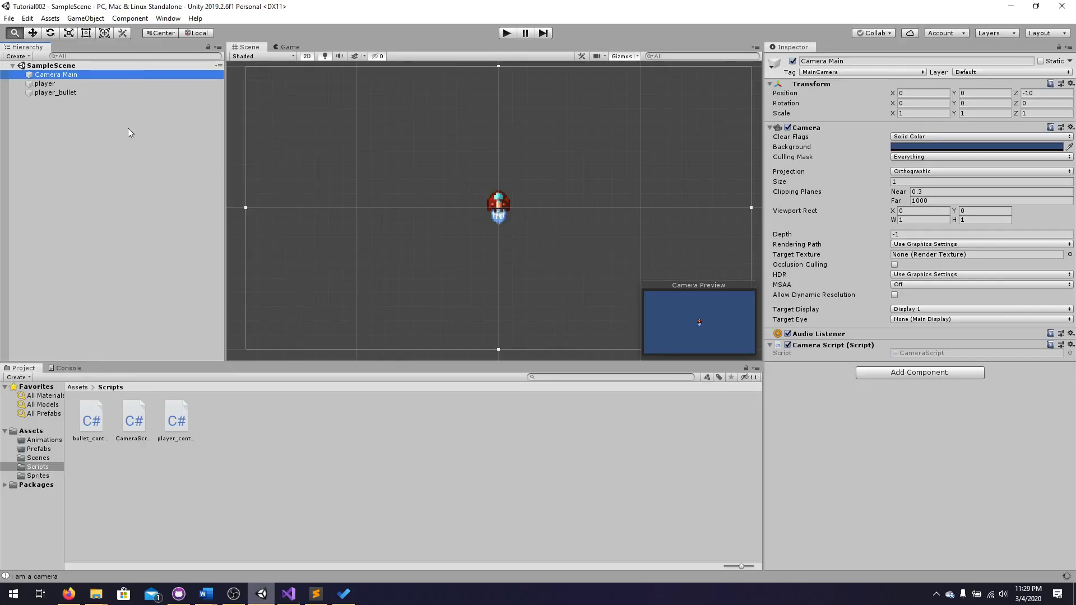
{"action": "left_click", "coordinate": [52, 94]}
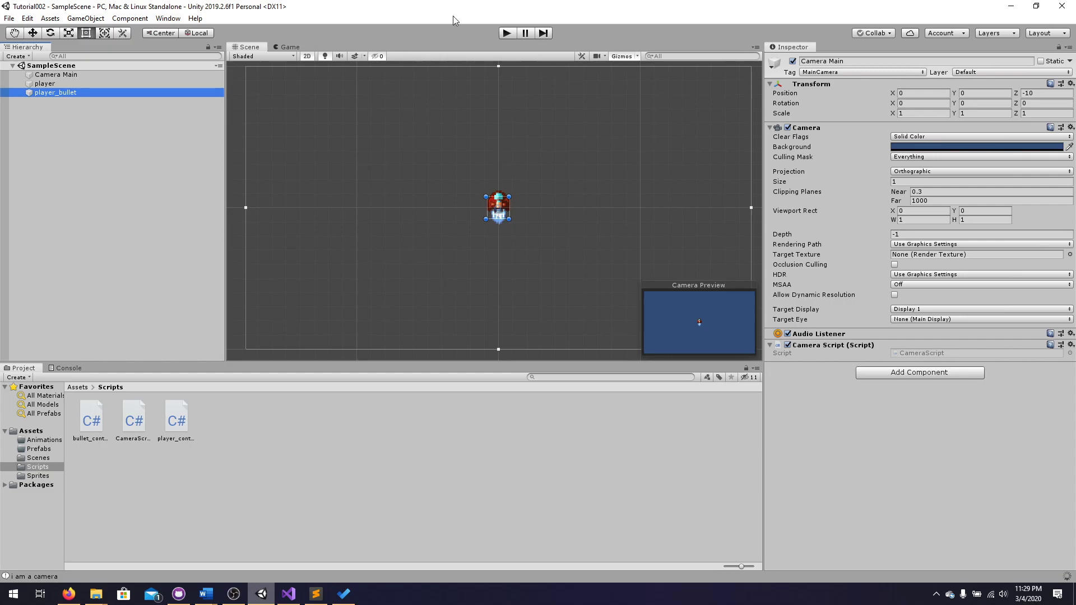
{"action": "left_click", "coordinate": [506, 33]}
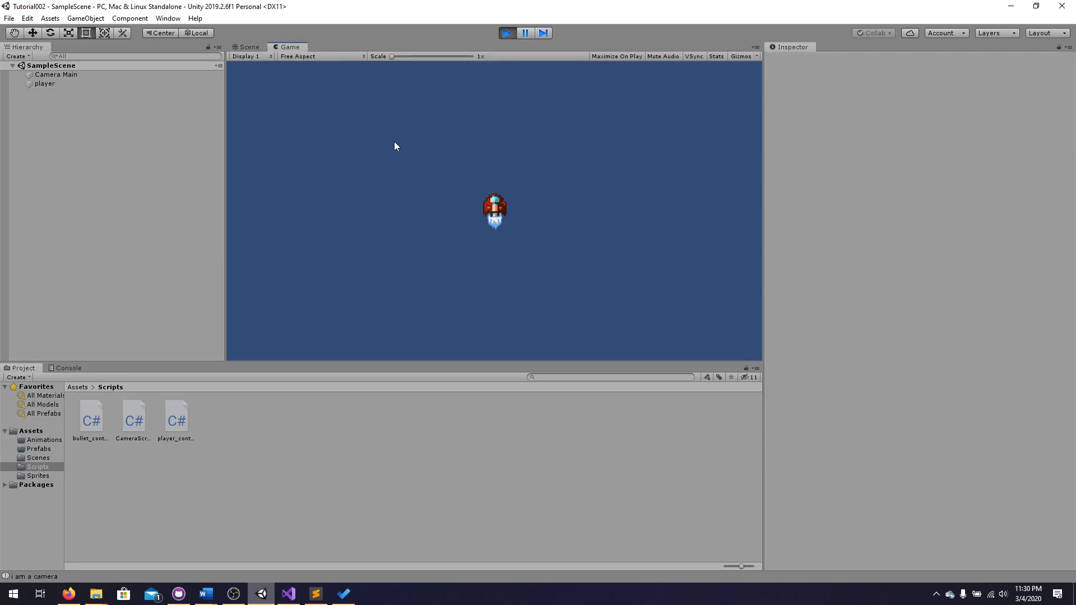
{"action": "left_click", "coordinate": [507, 34]}
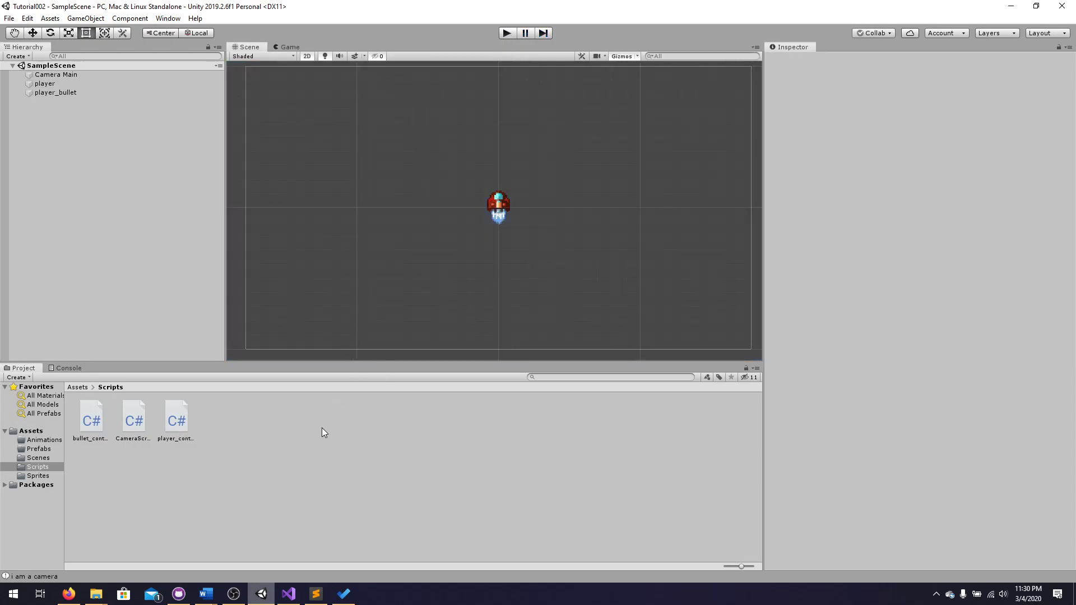
{"action": "left_click", "coordinate": [288, 594]}
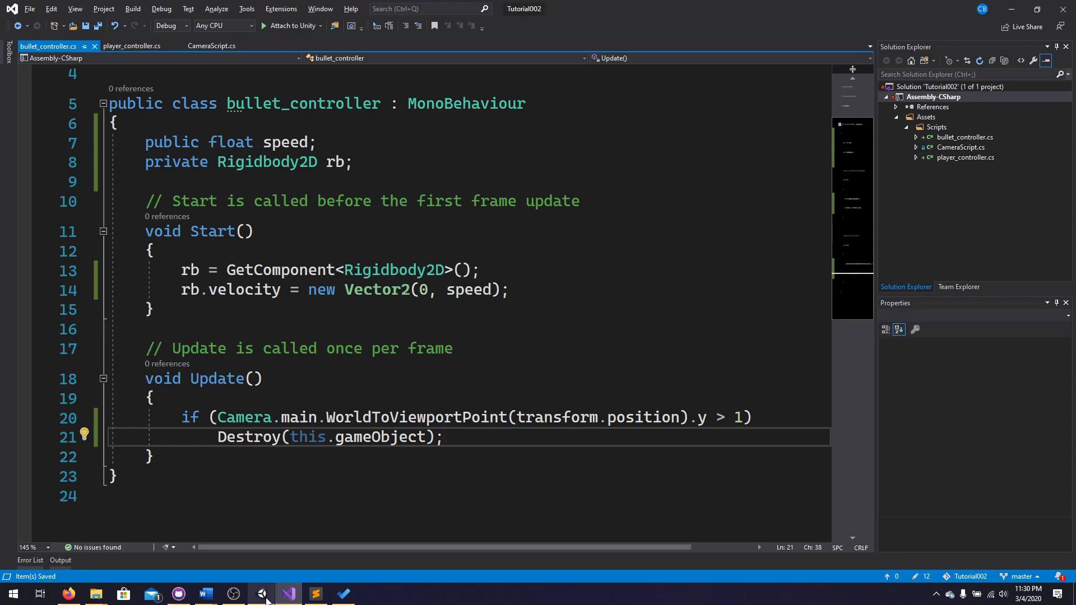
{"action": "left_click", "coordinate": [262, 594]}
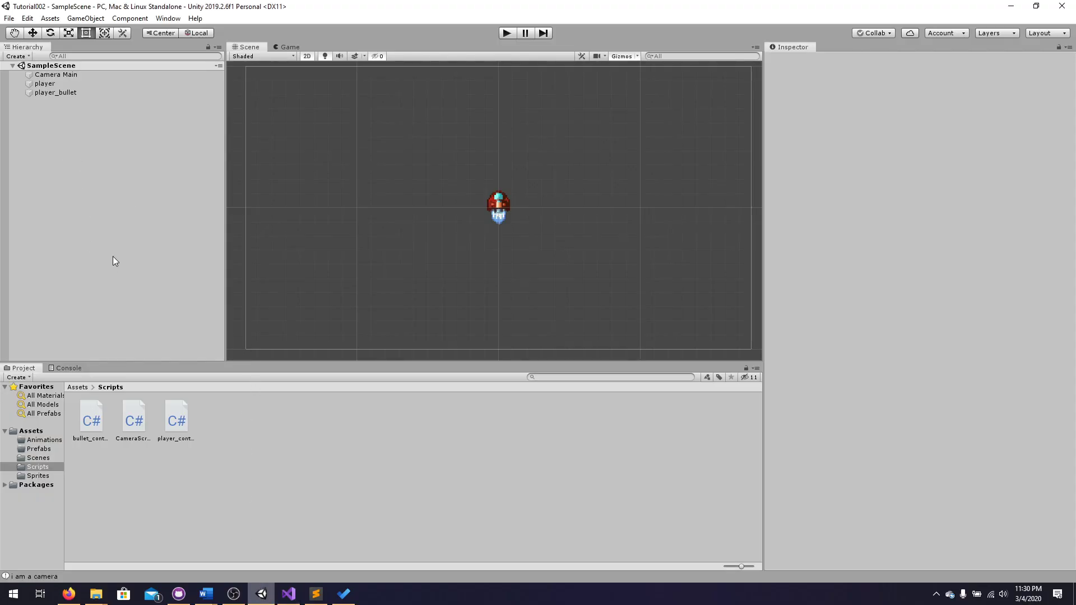
- Create a prefab from the scene's player_bullet object in the Prefabs folder
{"action": "left_click", "coordinate": [72, 93]}
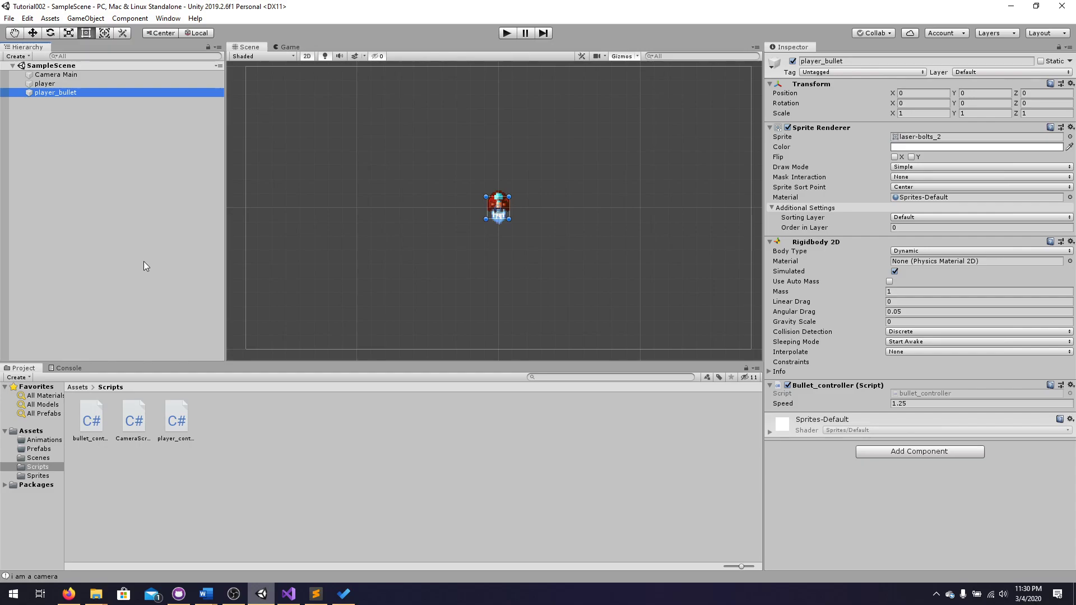
{"action": "left_click", "coordinate": [40, 449]}
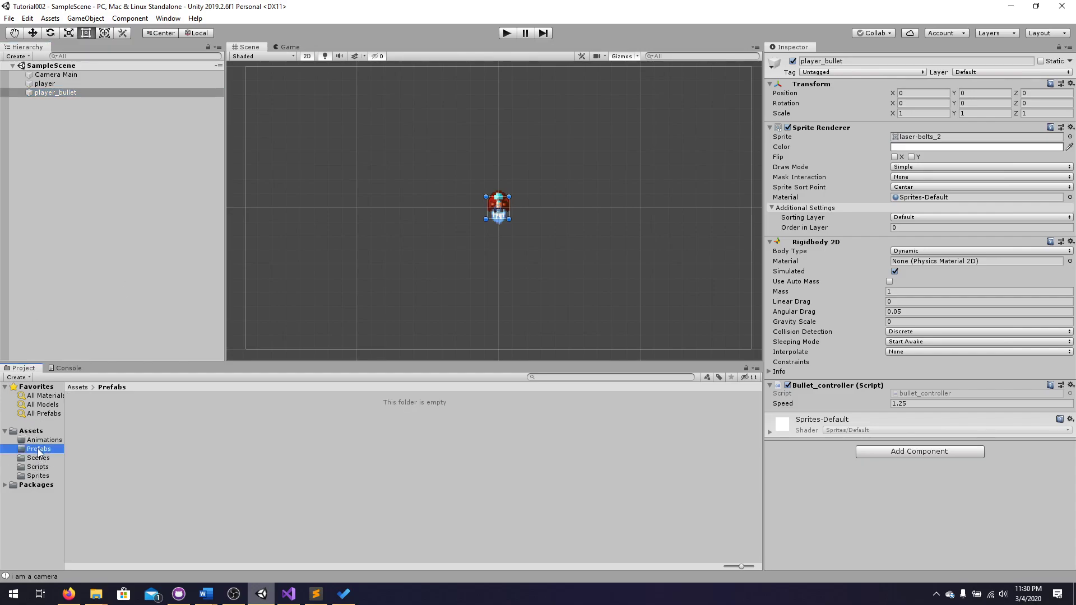
{"action": "left_click", "coordinate": [55, 92]}
{"action": "left_click_drag", "start_coordinate": [123, 281], "coordinate": [145, 449]}
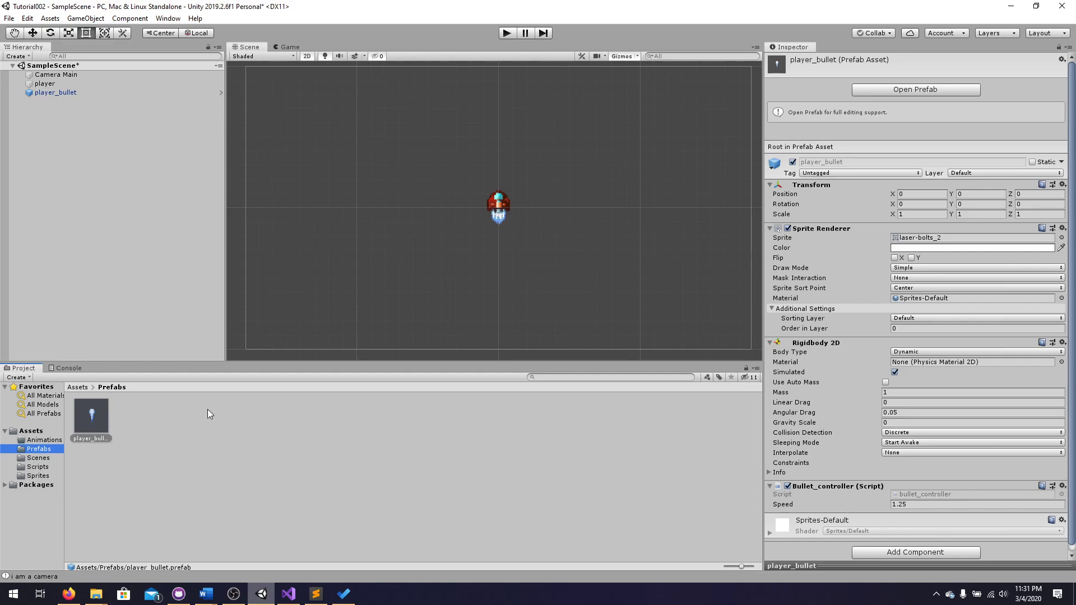
{"action": "scroll", "coordinate": [872, 281], "scroll_direction": "down", "scroll_amount": 1}
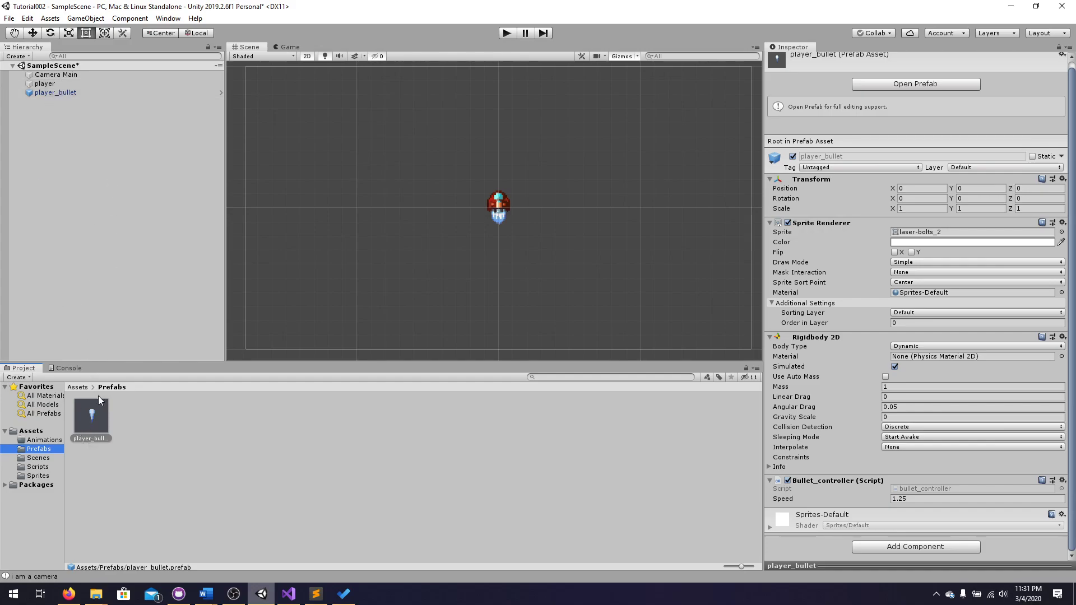
- Try placing three instances of the player_bullet prefab around the scene, and undo the placements
{"action": "left_click_drag", "start_coordinate": [86, 416], "coordinate": [429, 297]}
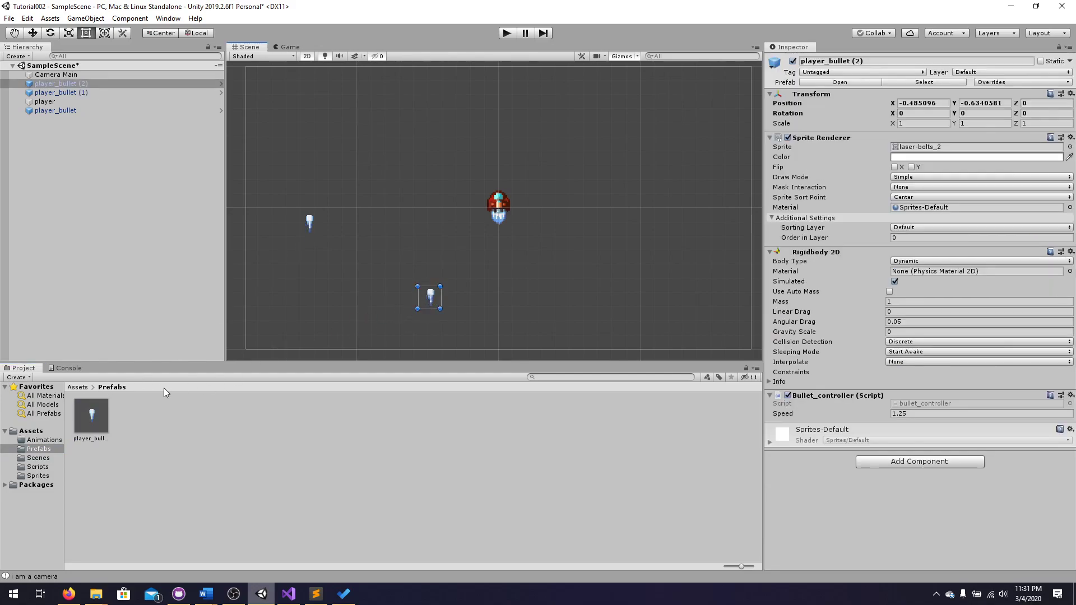
{"action": "left_click_drag", "start_coordinate": [83, 421], "coordinate": [391, 163]}
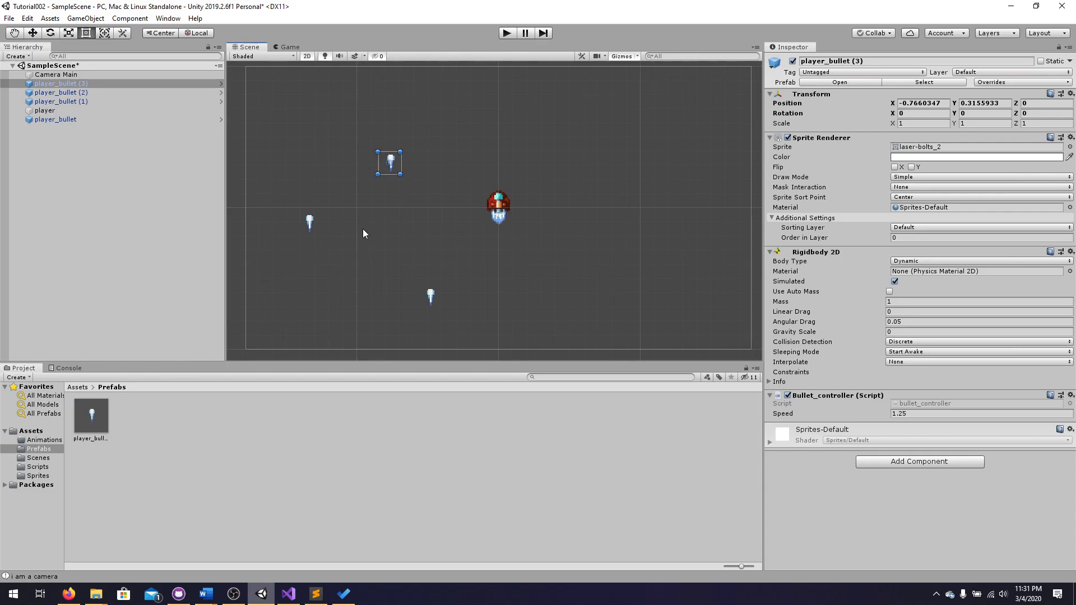
{"action": "key", "text": "ctrl+z"}
{"action": "key", "text": "ctrl+z"}
{"action": "key", "text": "ctrl+z"}
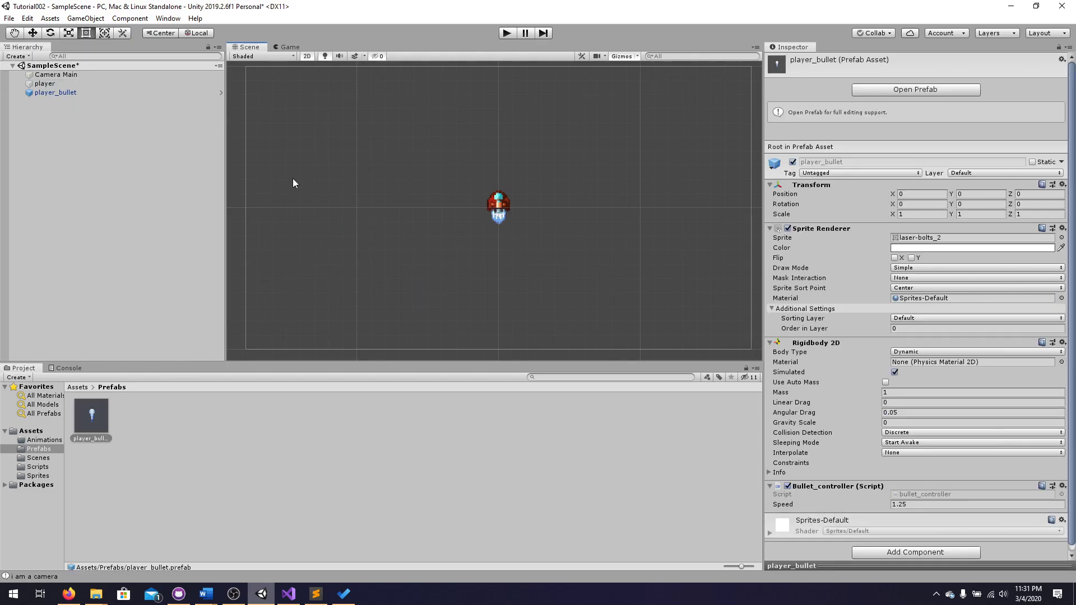
- Delete the player_bullet object from the scene, keeping its prefab asset, and save the scene
{"action": "left_click", "coordinate": [57, 92]}
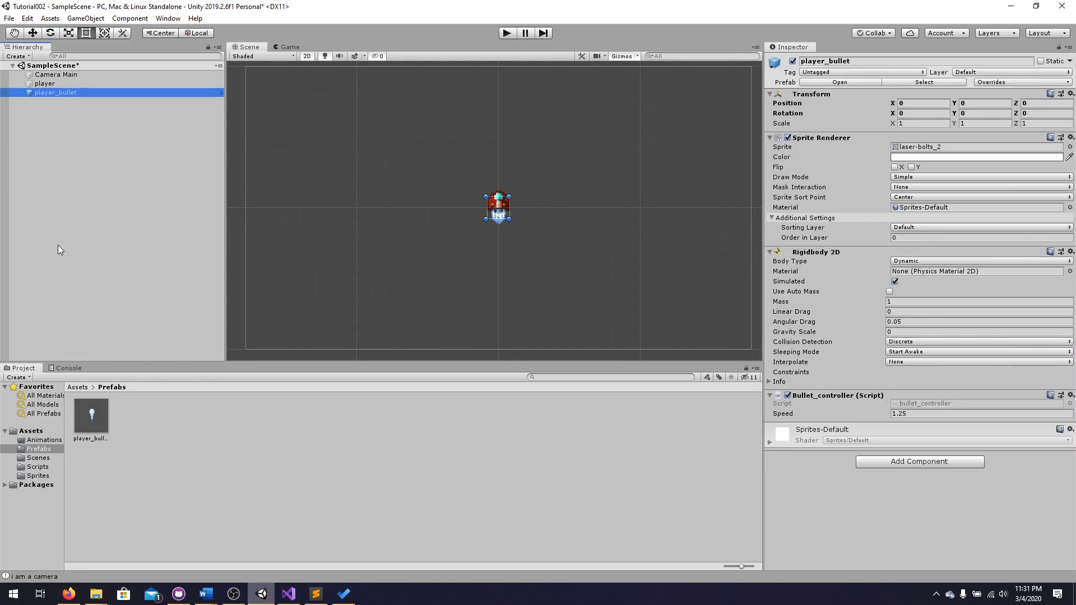
{"action": "key", "text": "Delete"}
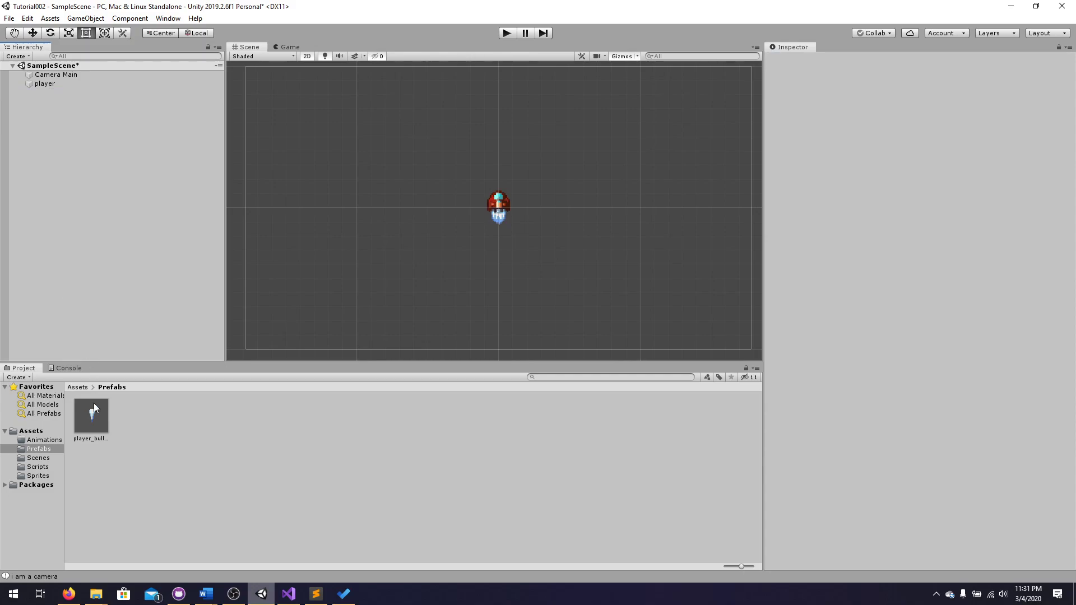
{"action": "left_click", "coordinate": [101, 418]}
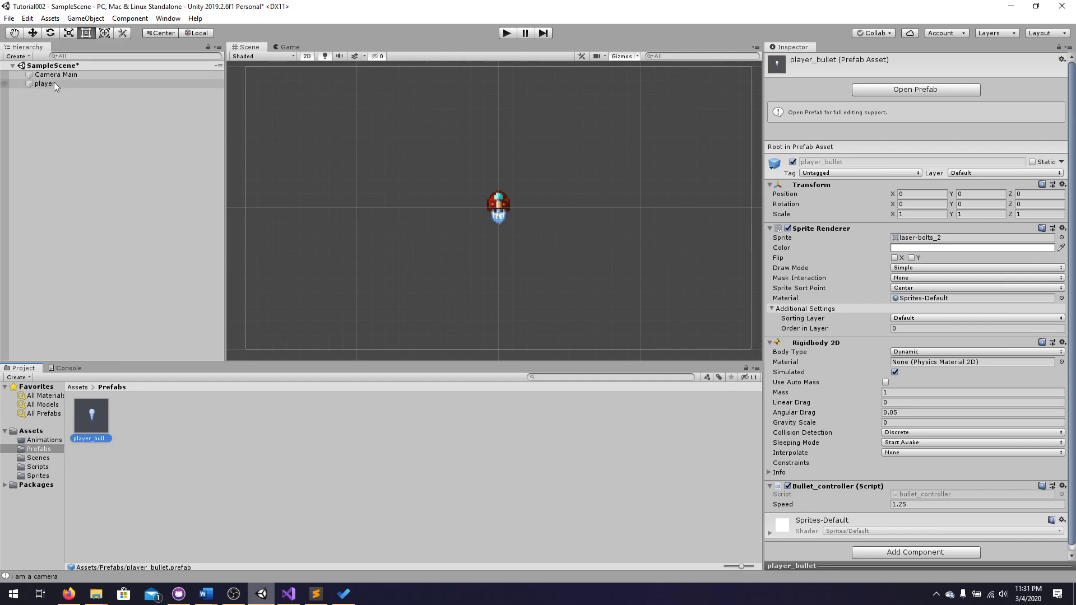
{"action": "key", "text": "ctrl+s"}
- Switch to Visual Studio, declare public GameObject bullet; below the rb field in player_controller.cs, and save the script
{"action": "left_click", "coordinate": [293, 591]}
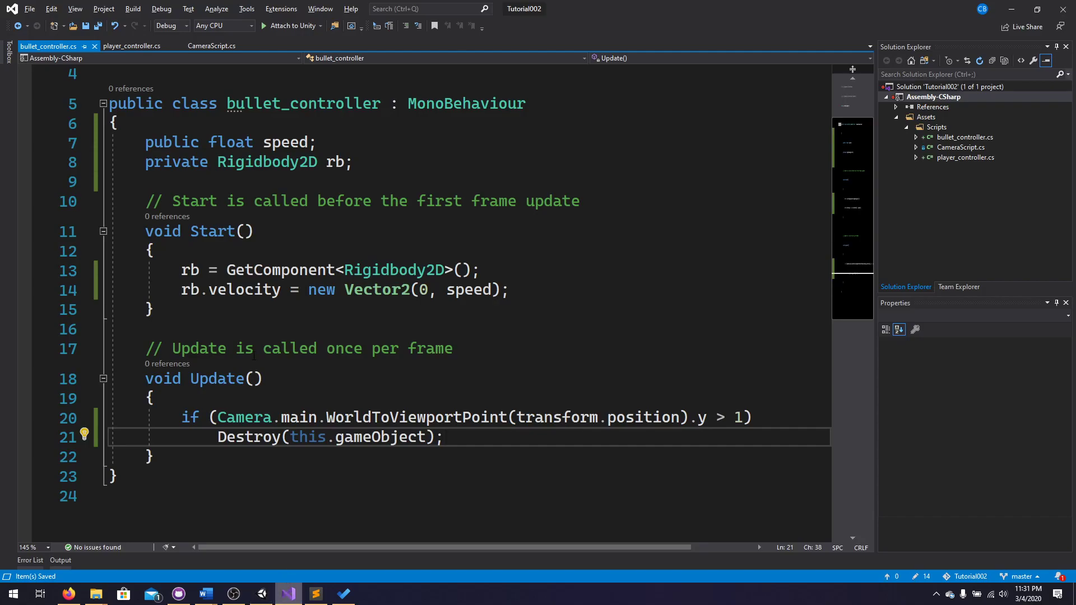
{"action": "left_click", "coordinate": [132, 46]}
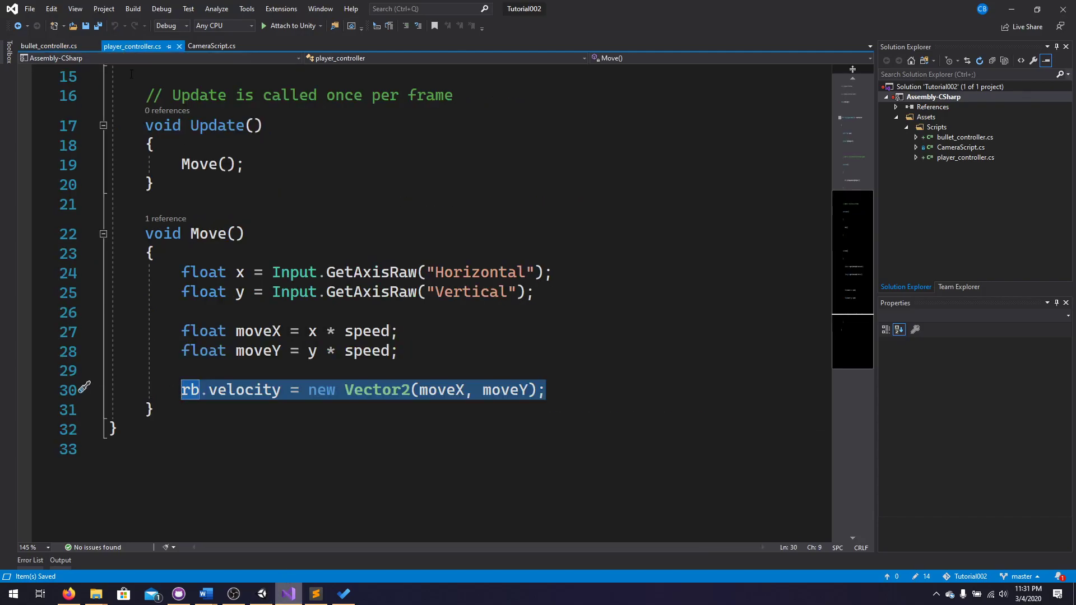
{"action": "key", "text": "alt+Tab"}
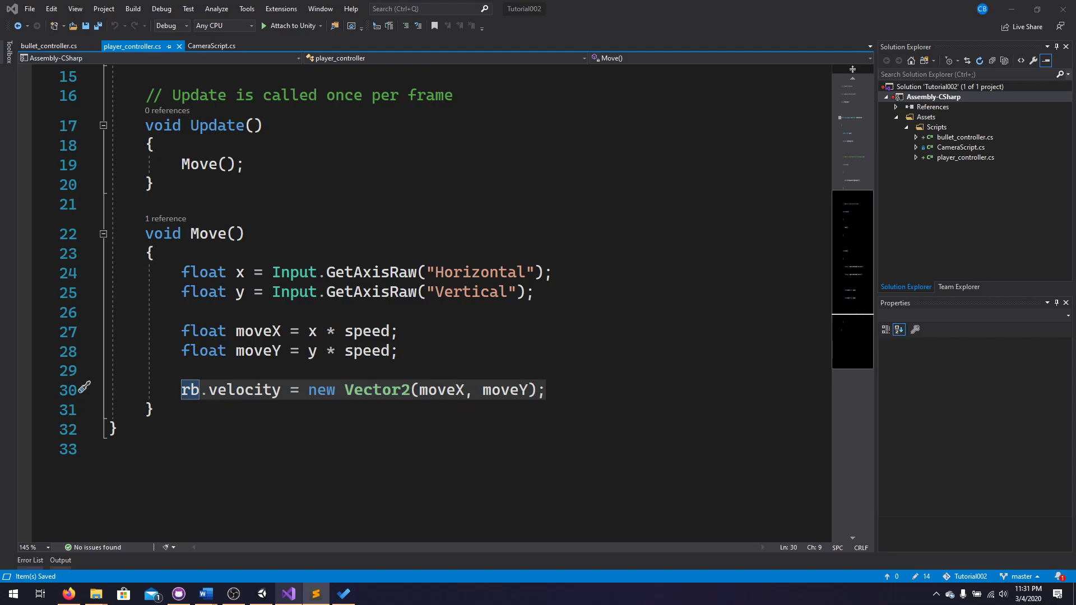
{"action": "left_click", "coordinate": [292, 166]}
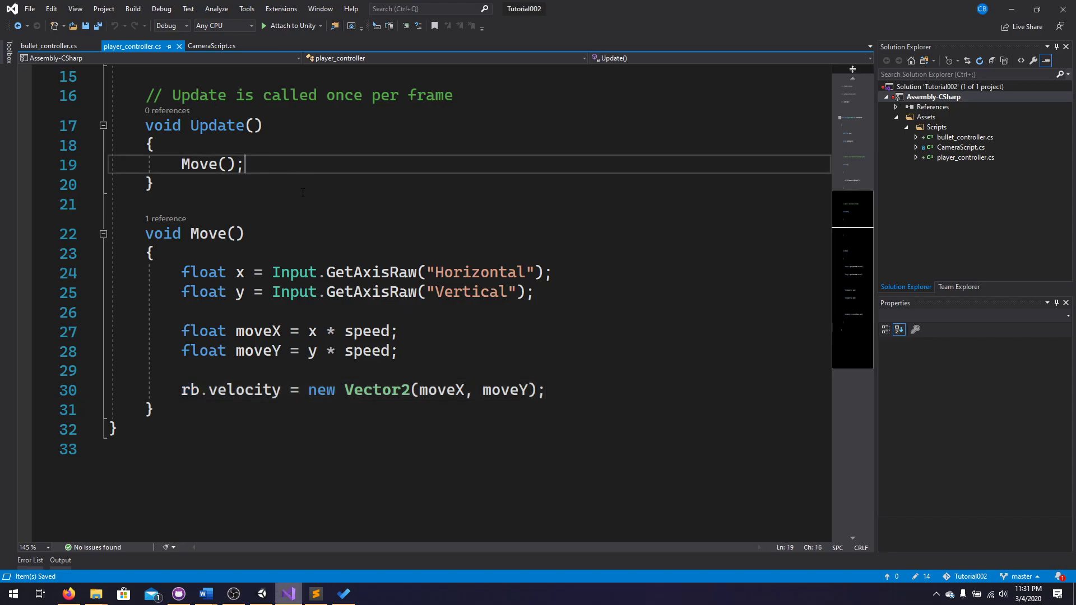
{"action": "scroll", "coordinate": [300, 185], "scroll_direction": "up", "scroll_amount": 3}
{"action": "left_click", "coordinate": [372, 106]}
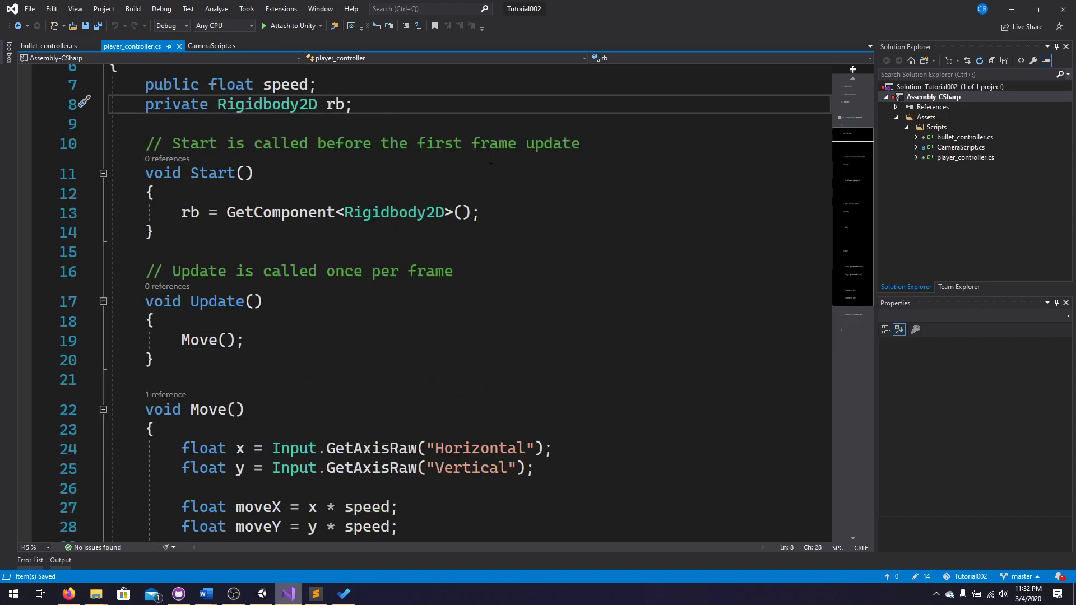
{"action": "key", "text": "Return"}
{"action": "key", "text": "Return"}
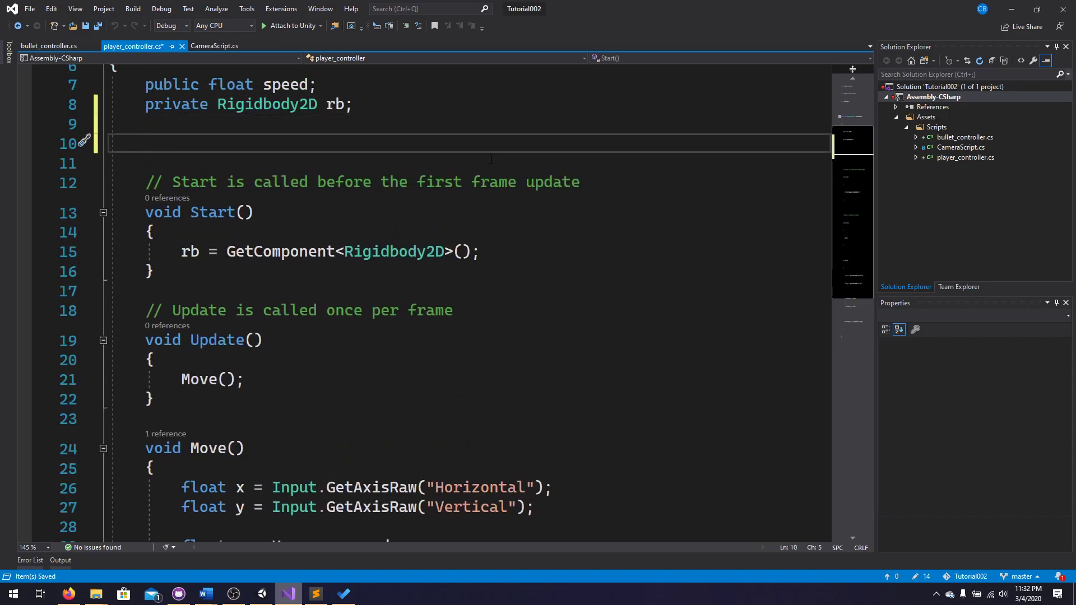
{"action": "type", "text": "public "}
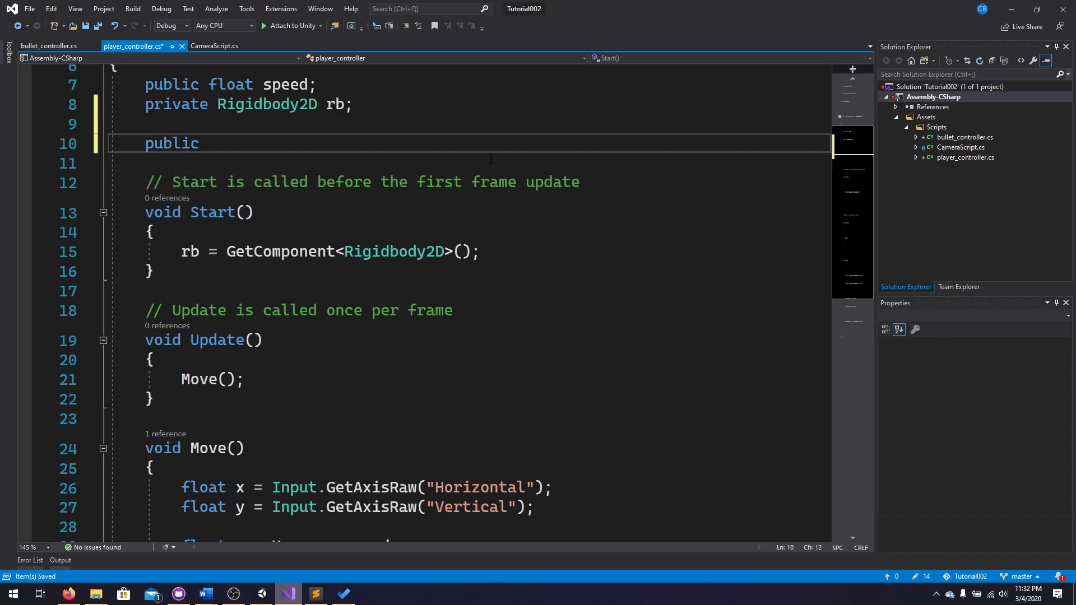
{"action": "type", "text": "GameObj"}
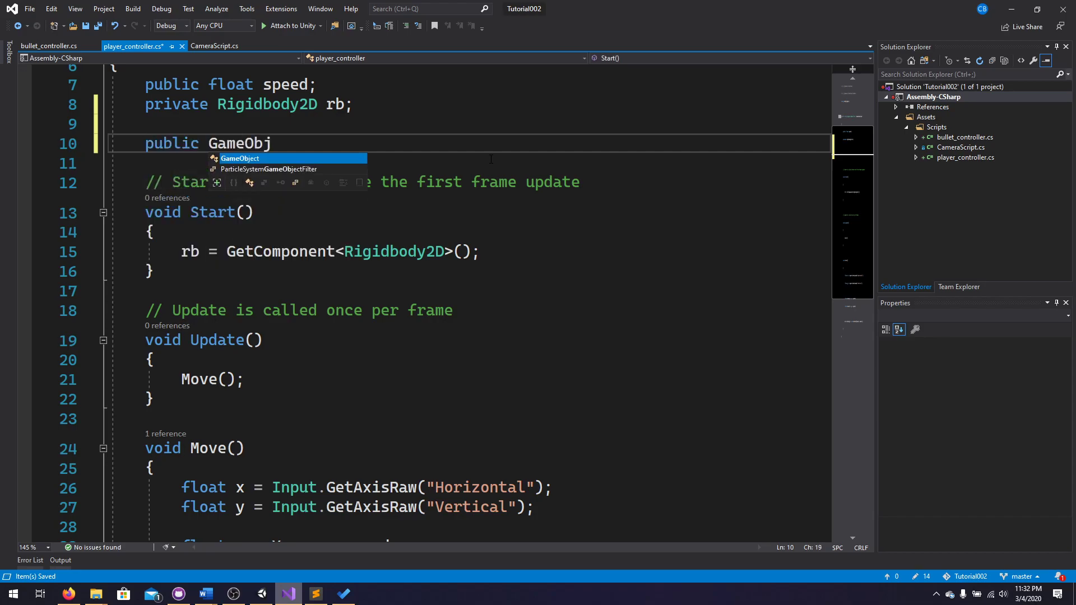
{"action": "type", "text": "ect bullet;"}
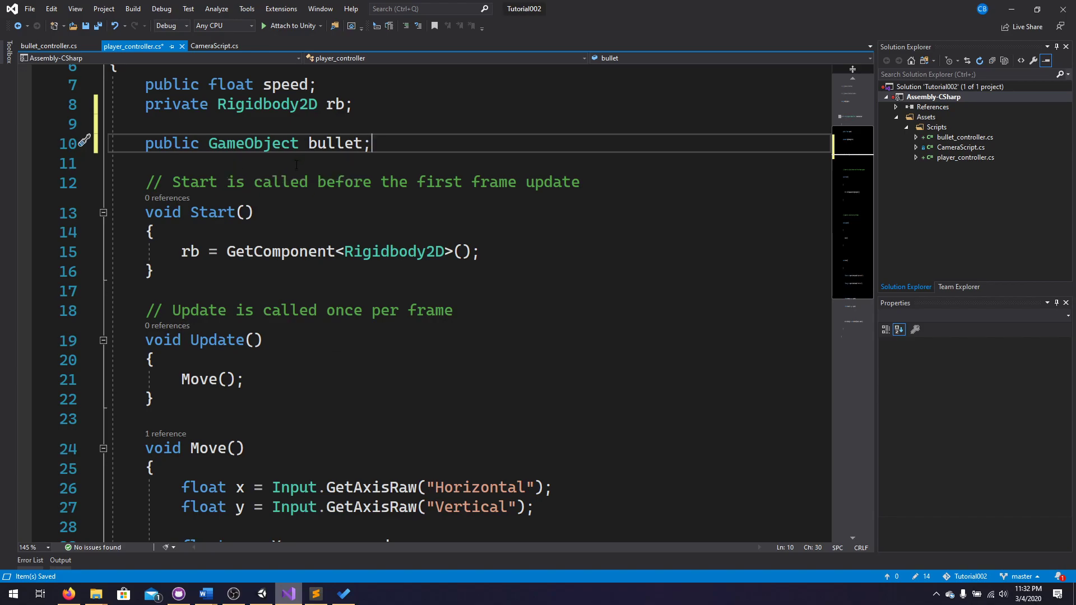
{"action": "key", "text": "ctrl+s"}
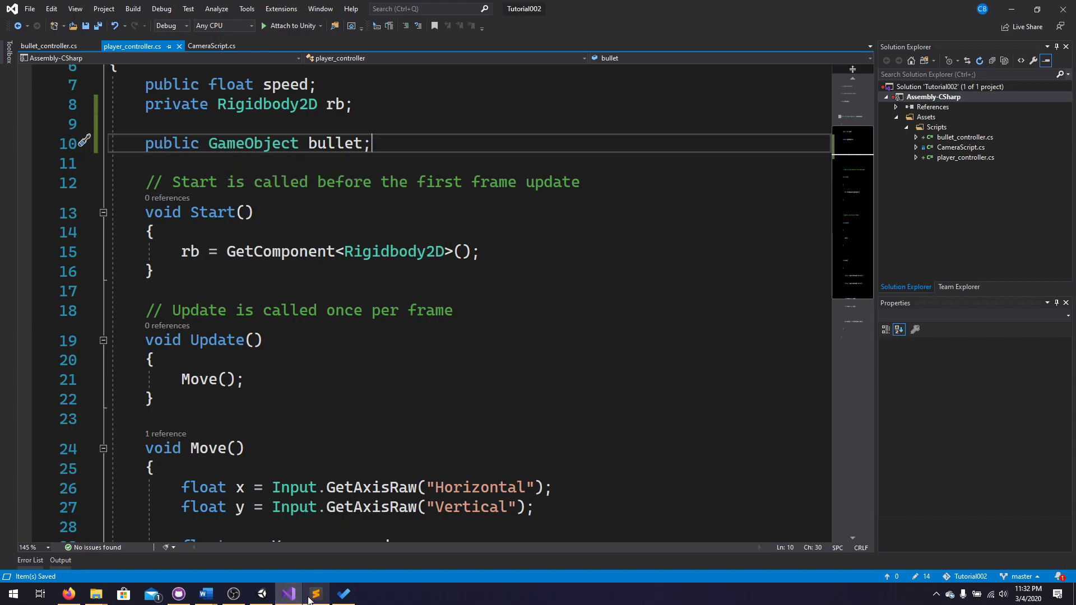
- Switch to Unity, assign the player_bullet prefab to the Bullet field of the player's Player_controller script, and save the scene
{"action": "left_click", "coordinate": [262, 595]}
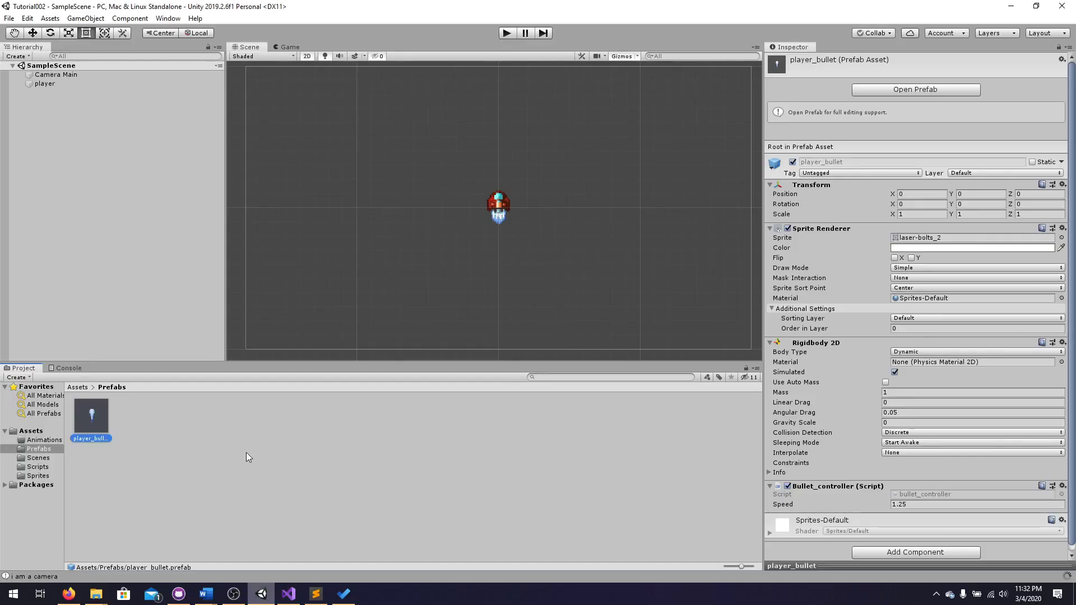
{"action": "left_click", "coordinate": [49, 83]}
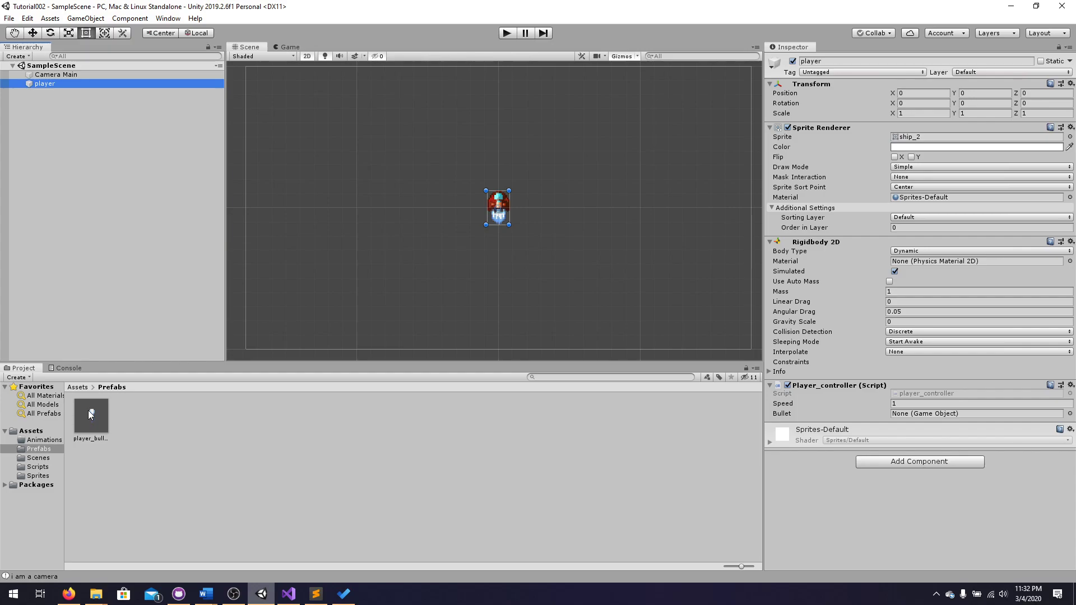
{"action": "left_click_drag", "start_coordinate": [90, 416], "coordinate": [909, 418]}
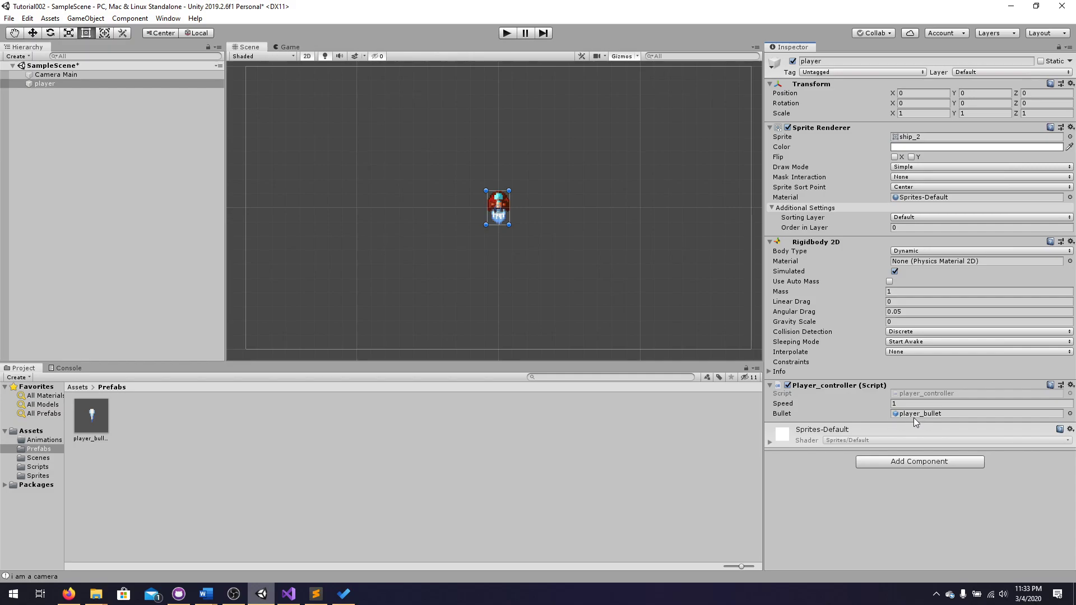
{"action": "key", "text": "ctrl+s"}
- Switch to Visual Studio and add an empty void Shoot() method between Update() and Move() in player_controller.cs
{"action": "key", "text": "alt+Tab"}
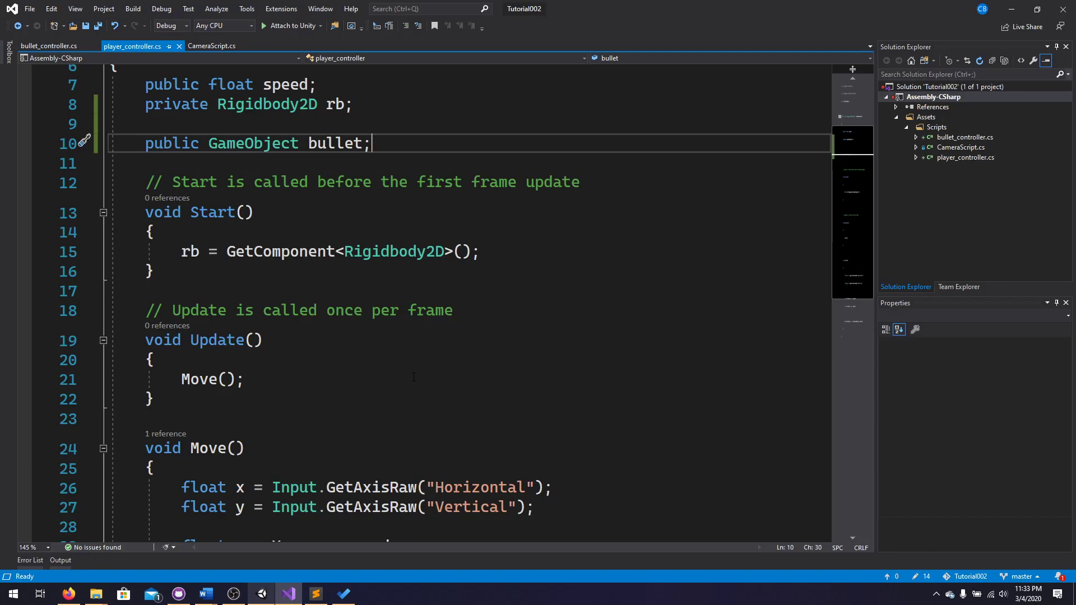
{"action": "scroll", "coordinate": [401, 343], "scroll_direction": "down", "scroll_amount": 3}
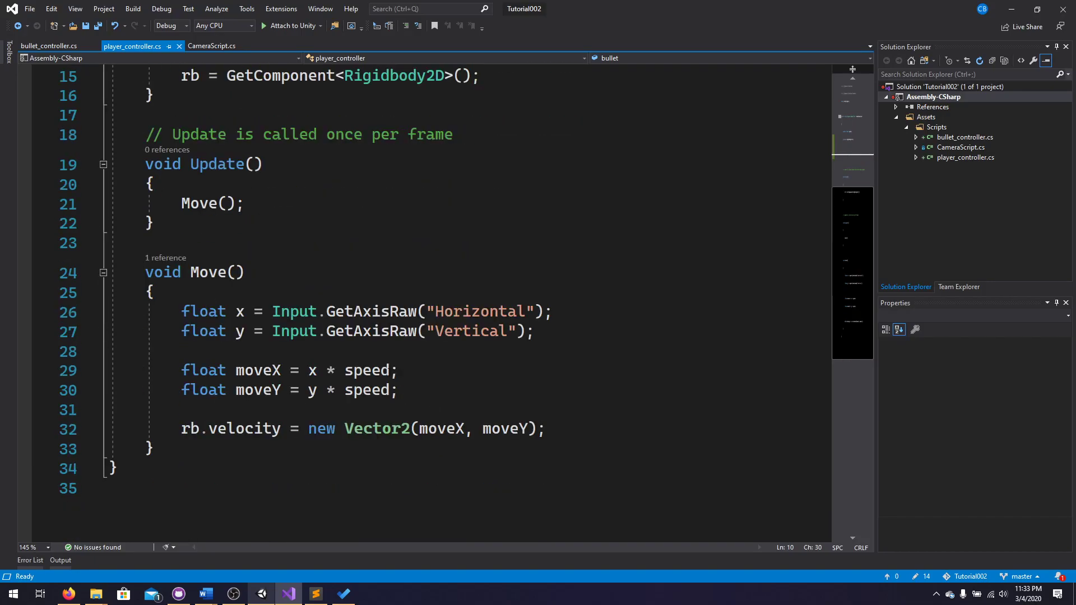
{"action": "left_click", "coordinate": [201, 223]}
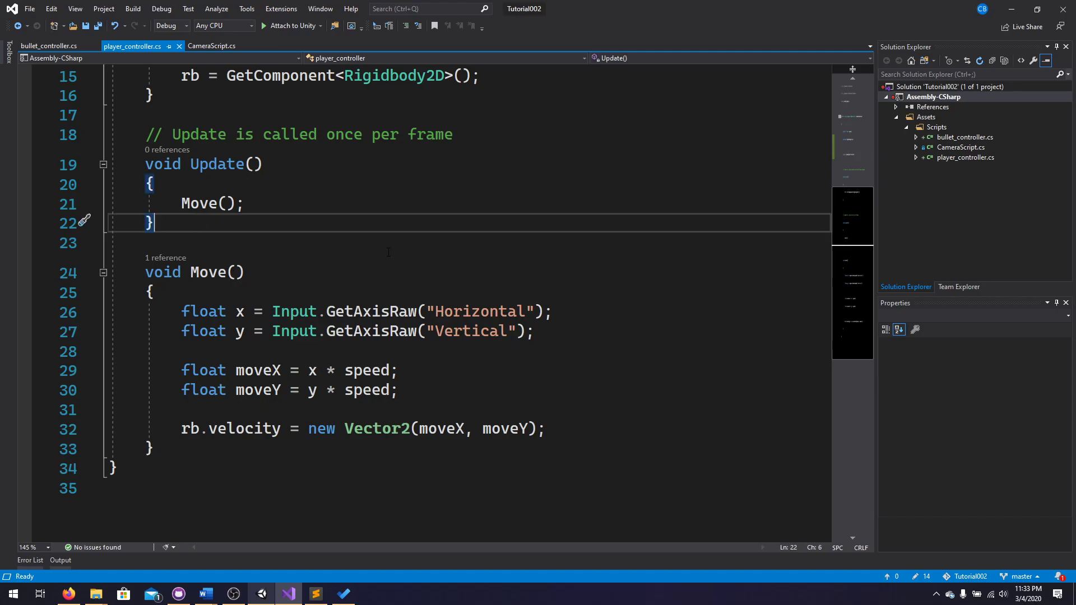
{"action": "key", "text": "Return"}
{"action": "key", "text": "Return"}
{"action": "type", "text": "void Shoo"}
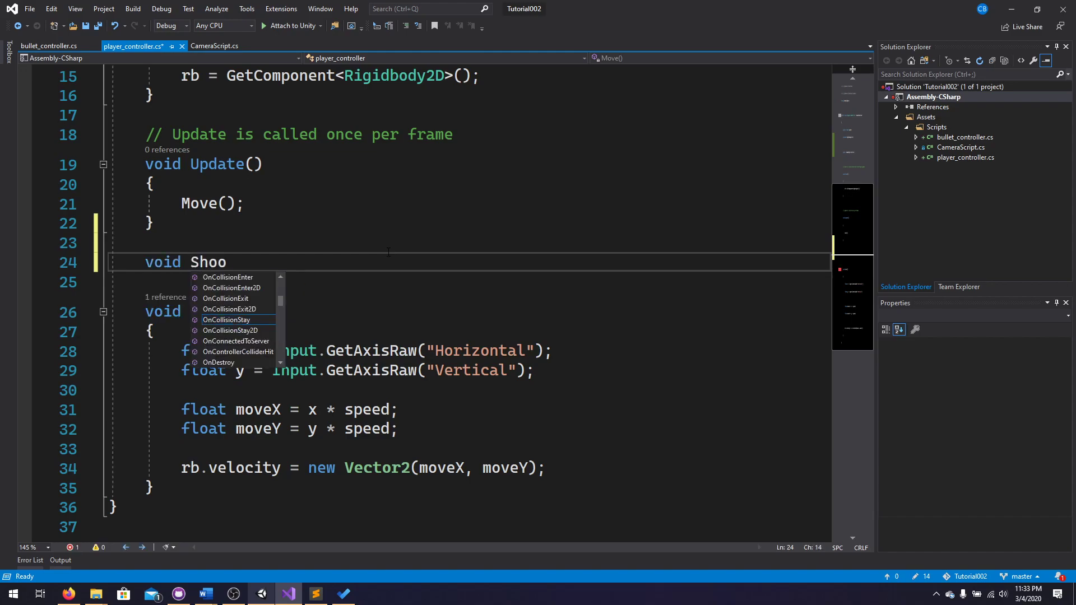
{"action": "type", "text": "t("}
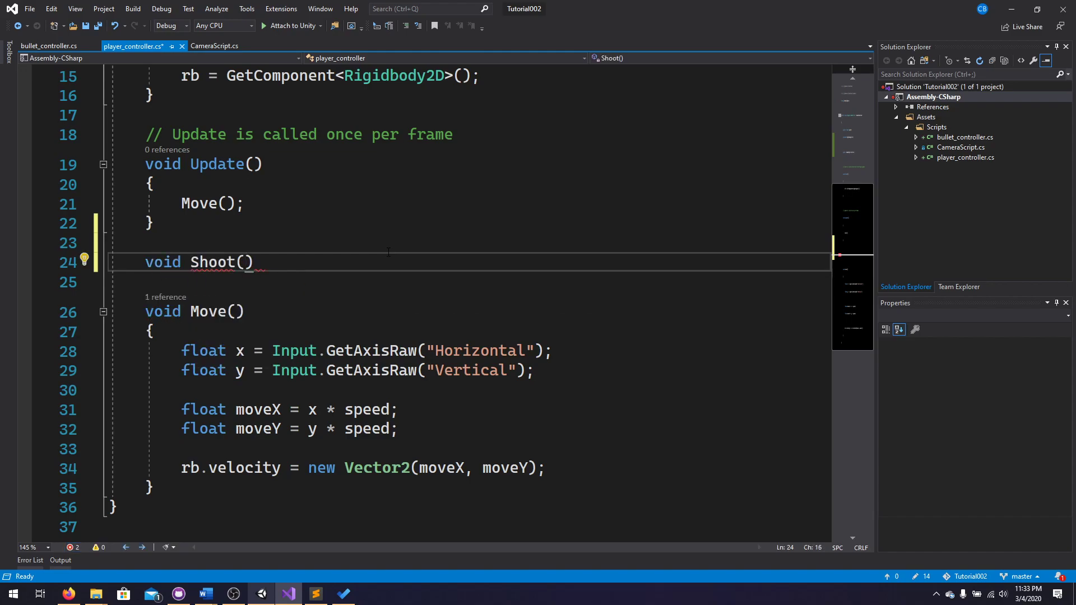
{"action": "type", "text": ")"}
{"action": "key", "text": "Return"}
{"action": "type", "text": "{"}
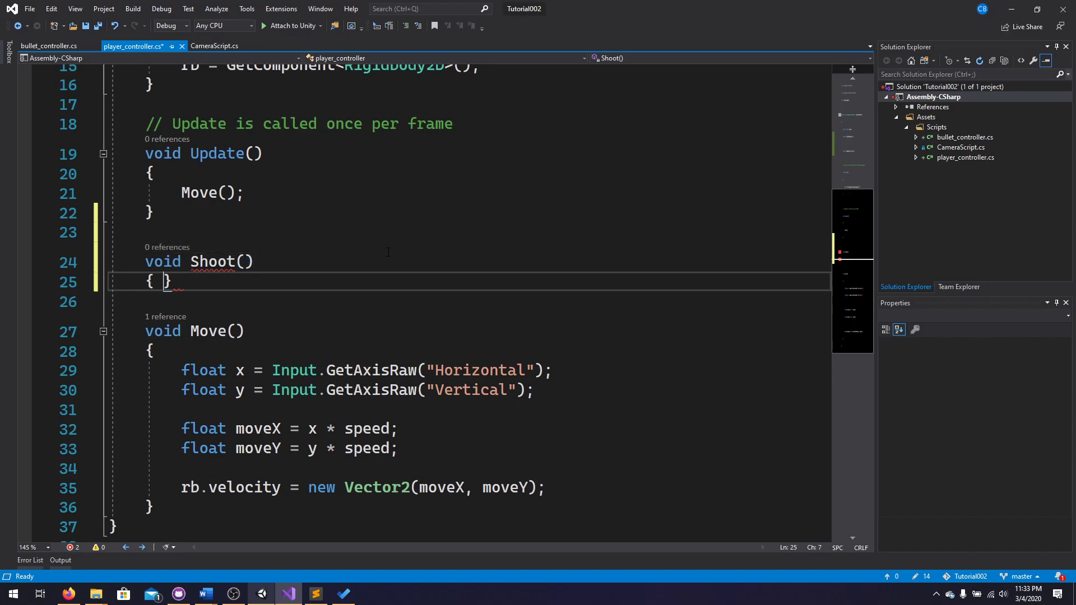
{"action": "key", "text": "Return"}
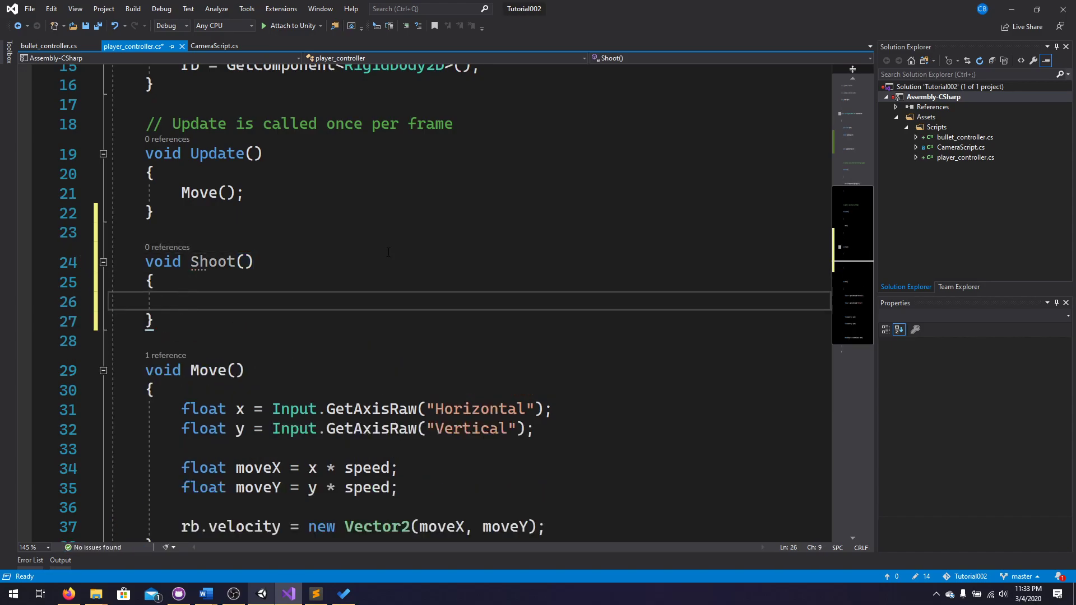
- Inside Shoot(), write the condition if (Input.GetKeyDown(KeyCode.Space))
{"action": "type", "text": "if ("}
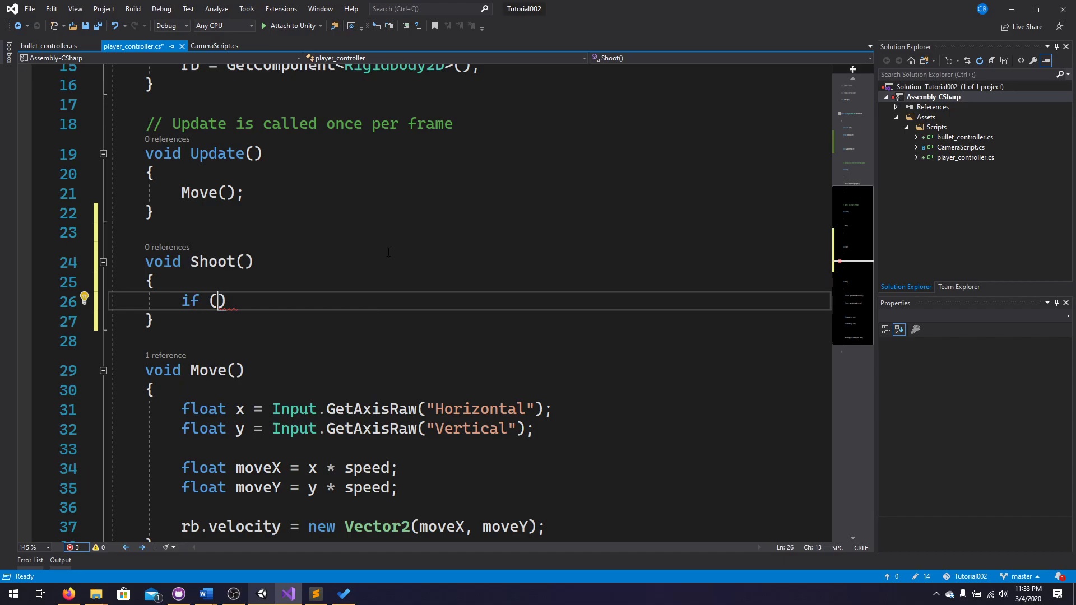
{"action": "type", "text": "Input."}
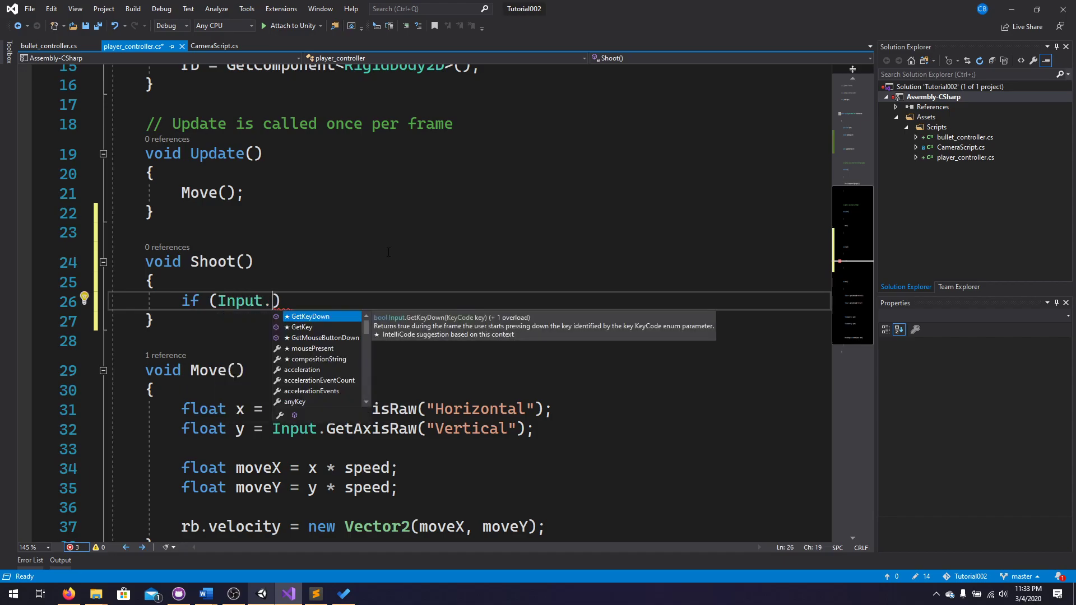
{"action": "type", "text": "GetKeyDown"}
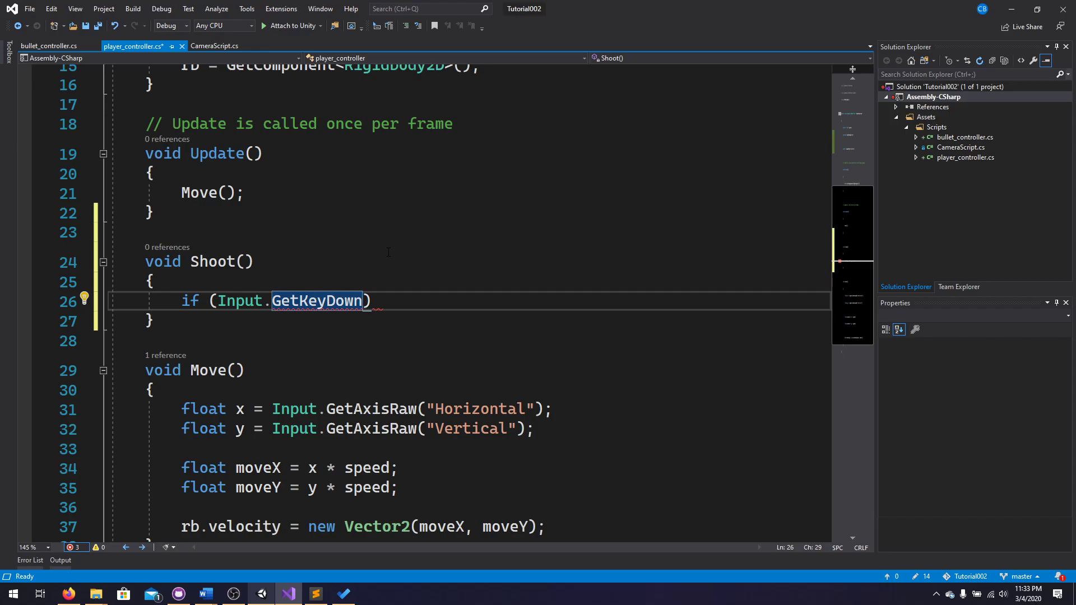
{"action": "type", "text": "(Key"}
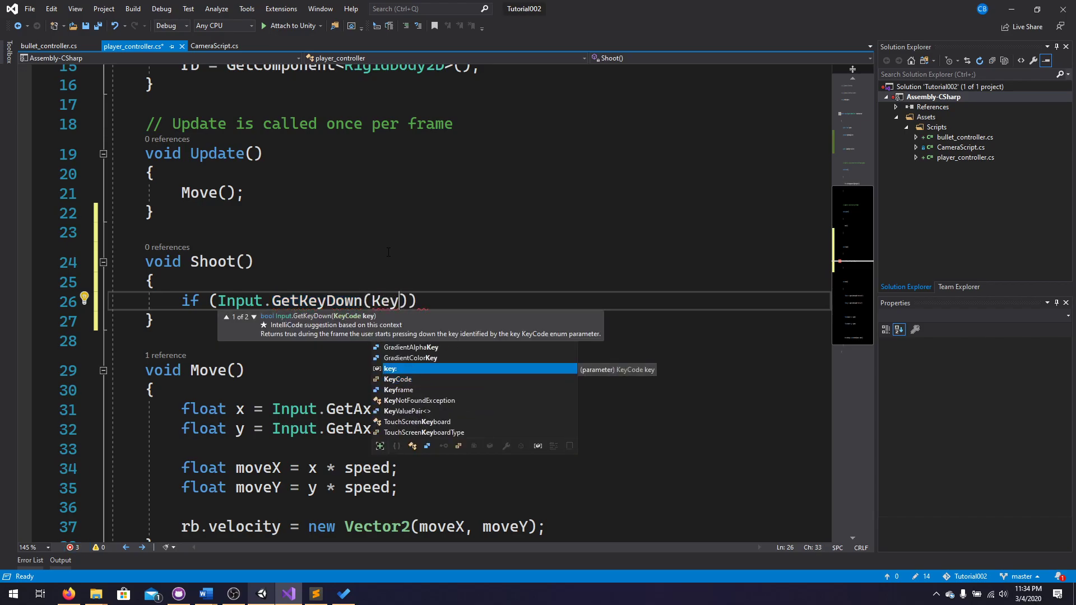
{"action": "type", "text": "Code.S"}
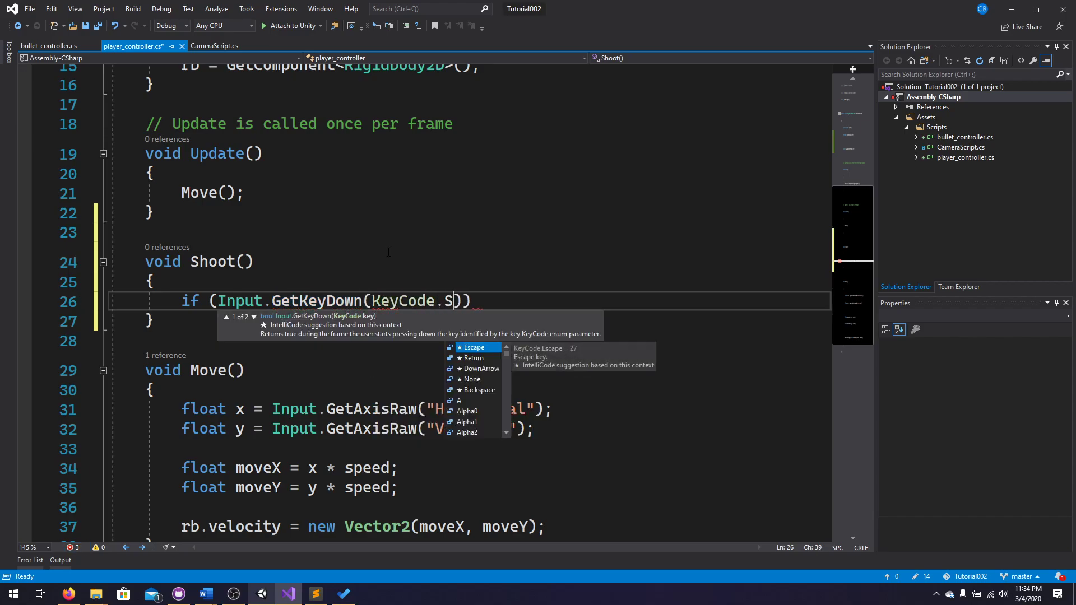
{"action": "type", "text": "pace"}
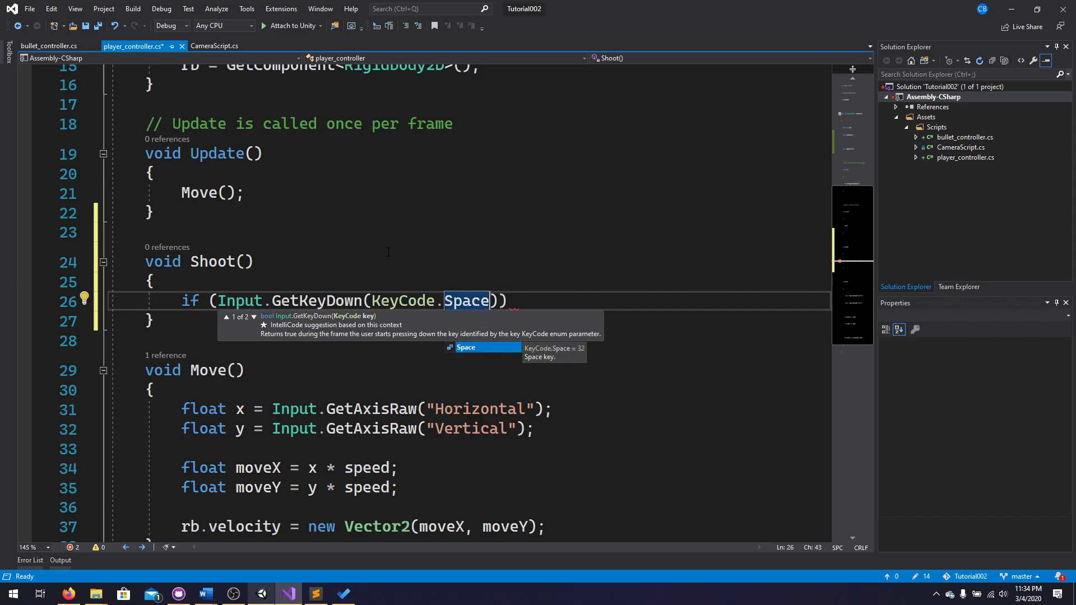
- Add an empty braced body below the if condition in Shoot()
{"action": "key", "text": "Left"}
{"action": "key", "text": "Left"}
{"action": "key", "text": "Left"}
{"action": "key", "text": "Left"}
{"action": "key", "text": "Left"}
{"action": "key", "text": "Left"}
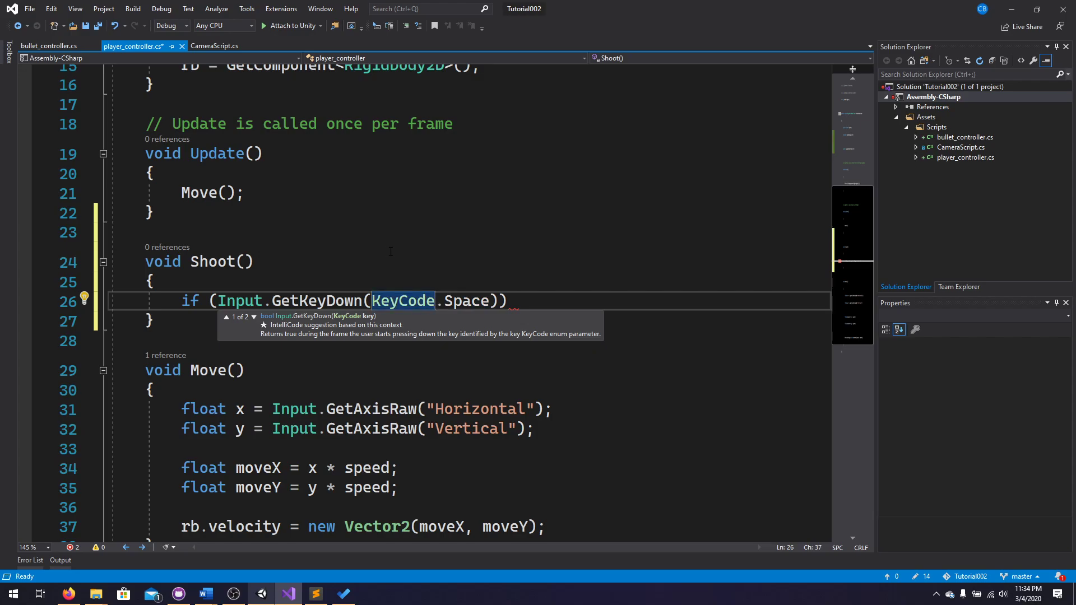
{"action": "mouse_move", "coordinate": [415, 301]}
{"action": "left_click", "coordinate": [516, 295]}
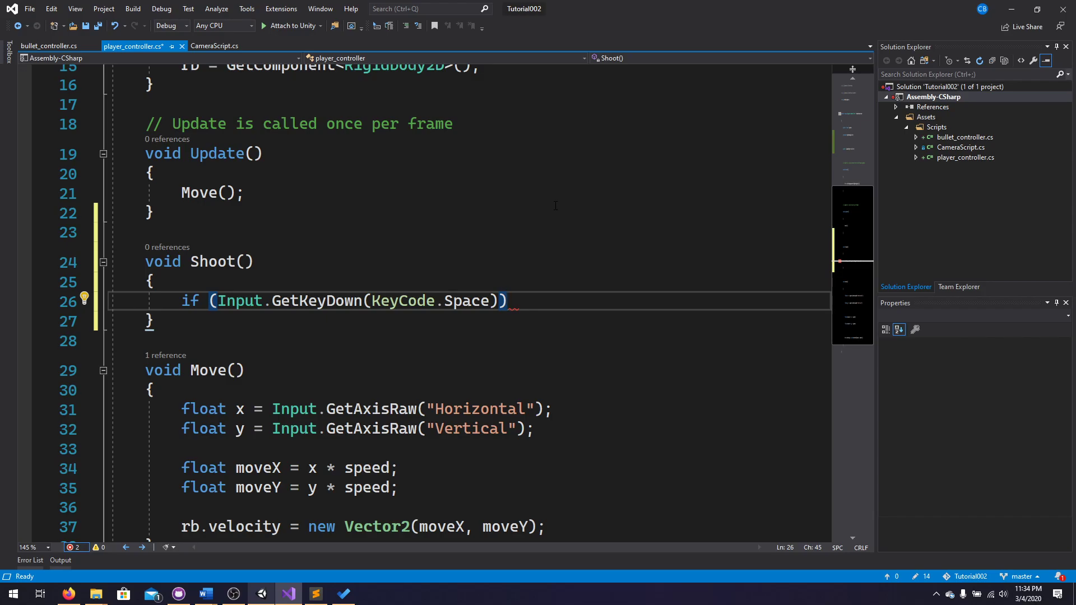
{"action": "key", "text": "Return"}
{"action": "type", "text": "{"}
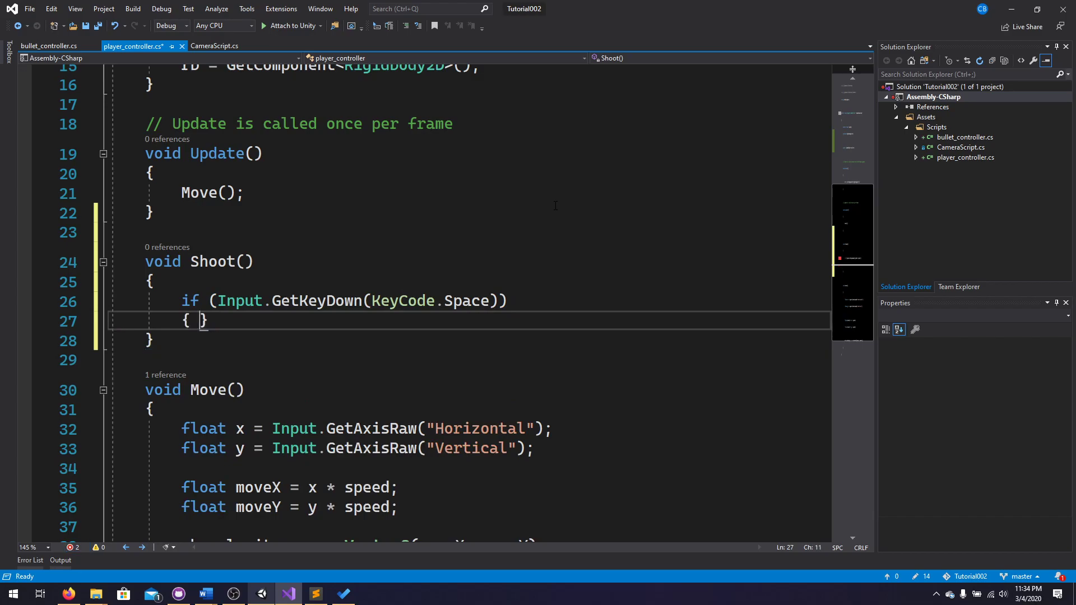
{"action": "key", "text": "Return"}
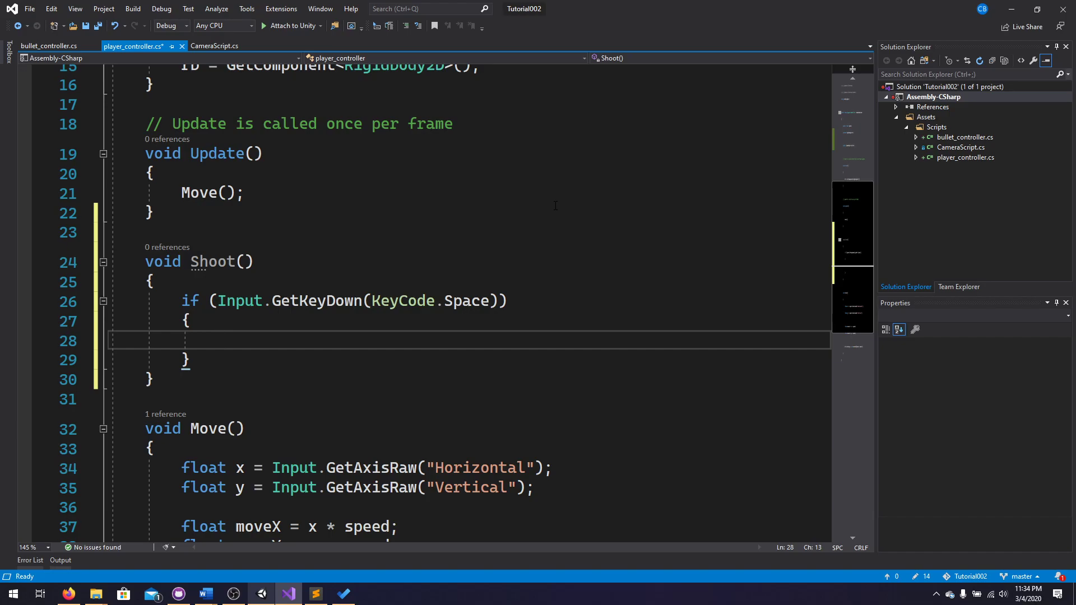
- Inside the if body, write the call GameObject.Instantiate(bullet)
{"action": "type", "text": "Game"}
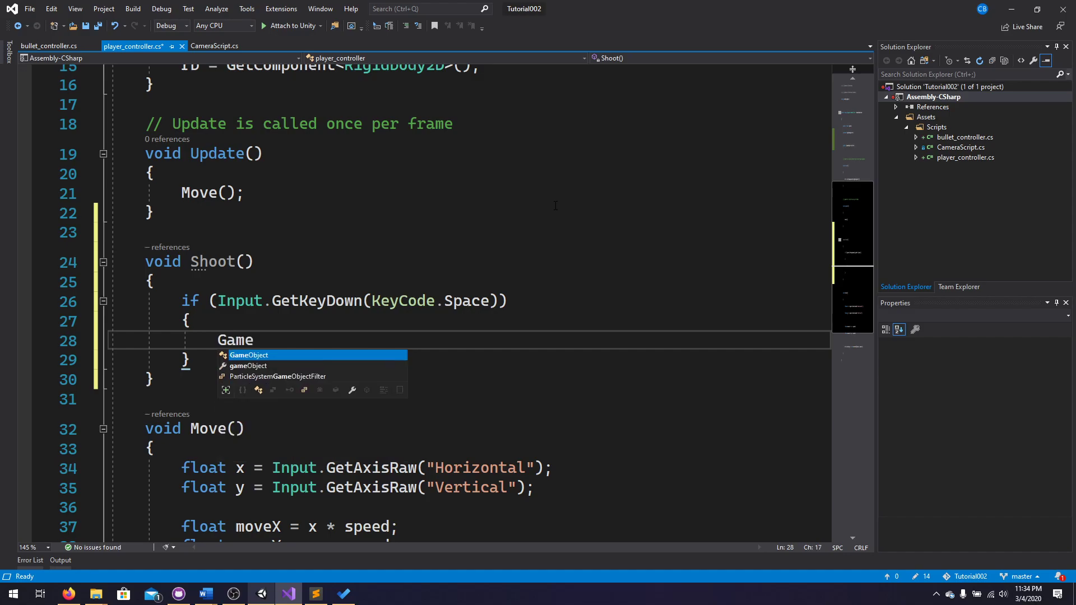
{"action": "key", "text": "Tab"}
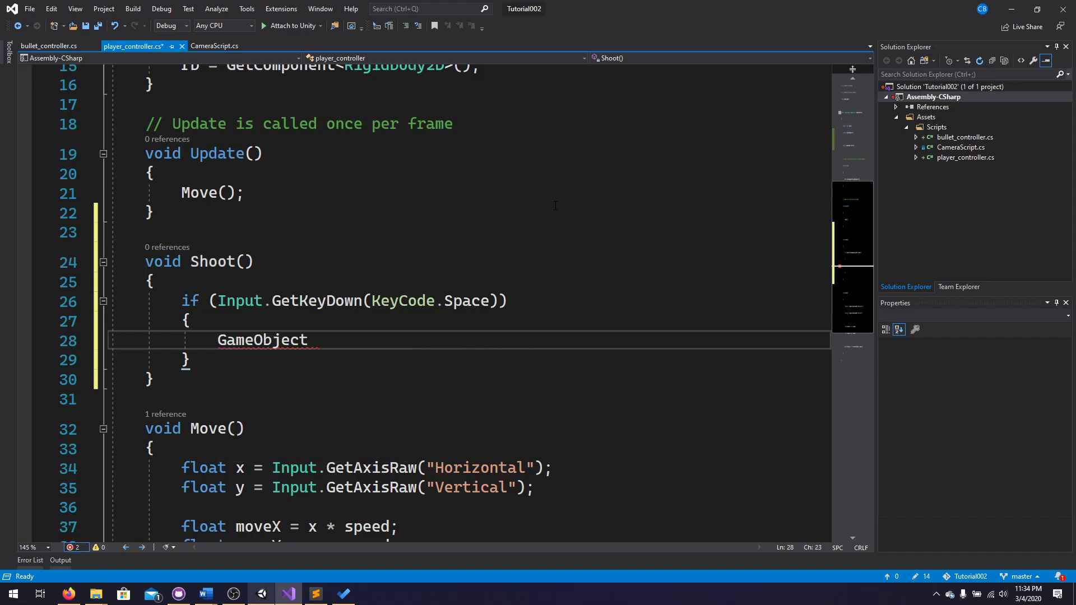
{"action": "type", "text": ".Ins"}
{"action": "key", "text": "Tab"}
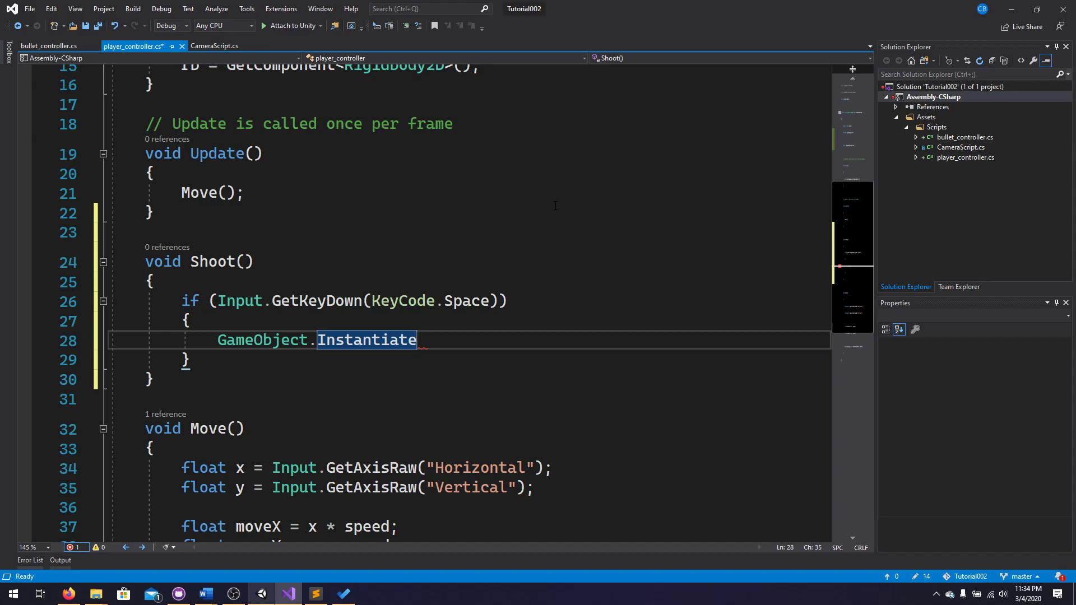
{"action": "type", "text": "(bul"}
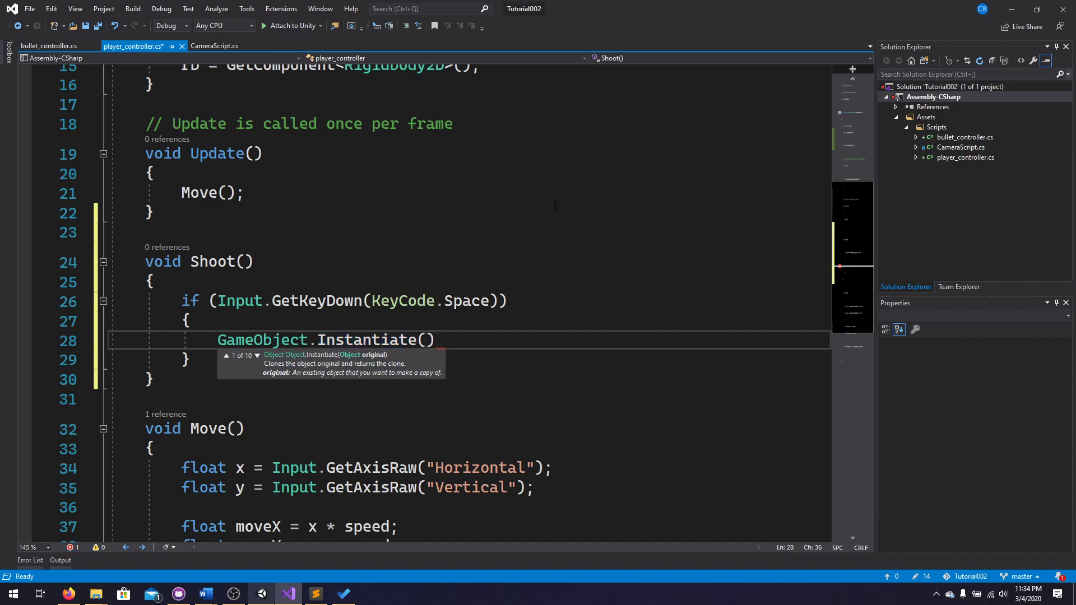
{"action": "type", "text": "let"}
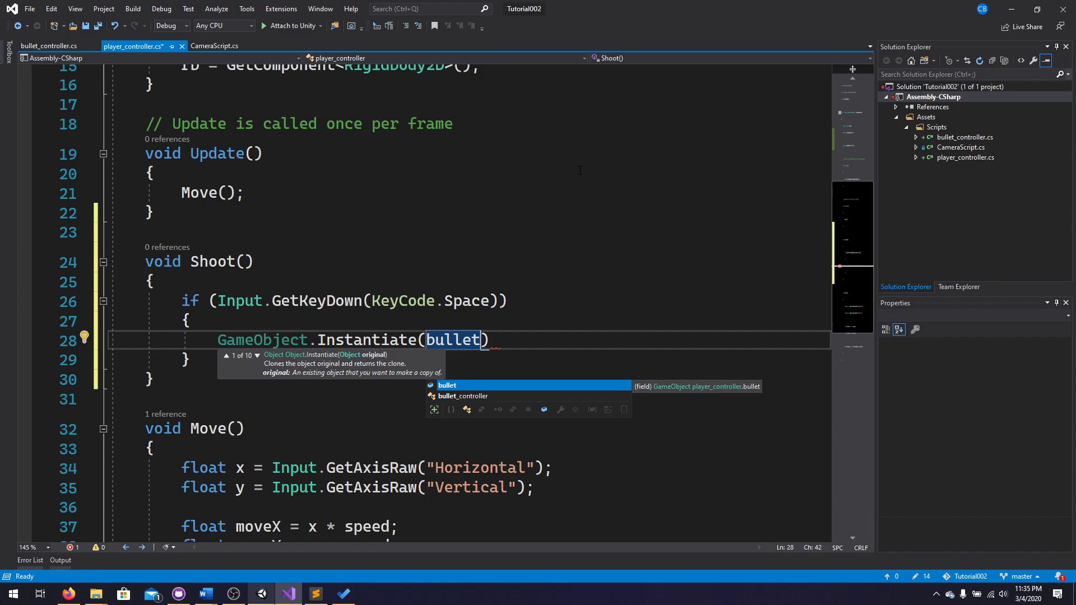
{"action": "scroll", "coordinate": [556, 224], "scroll_direction": "up", "scroll_amount": 5}
{"action": "scroll", "coordinate": [479, 286], "scroll_direction": "down", "scroll_amount": 6}
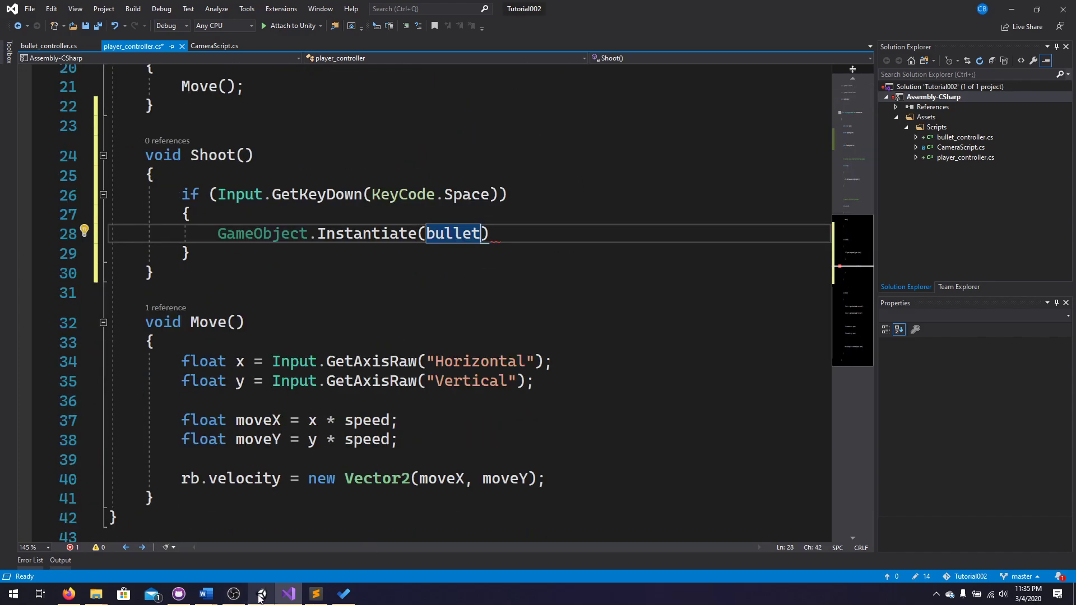
{"action": "left_click", "coordinate": [261, 594]}
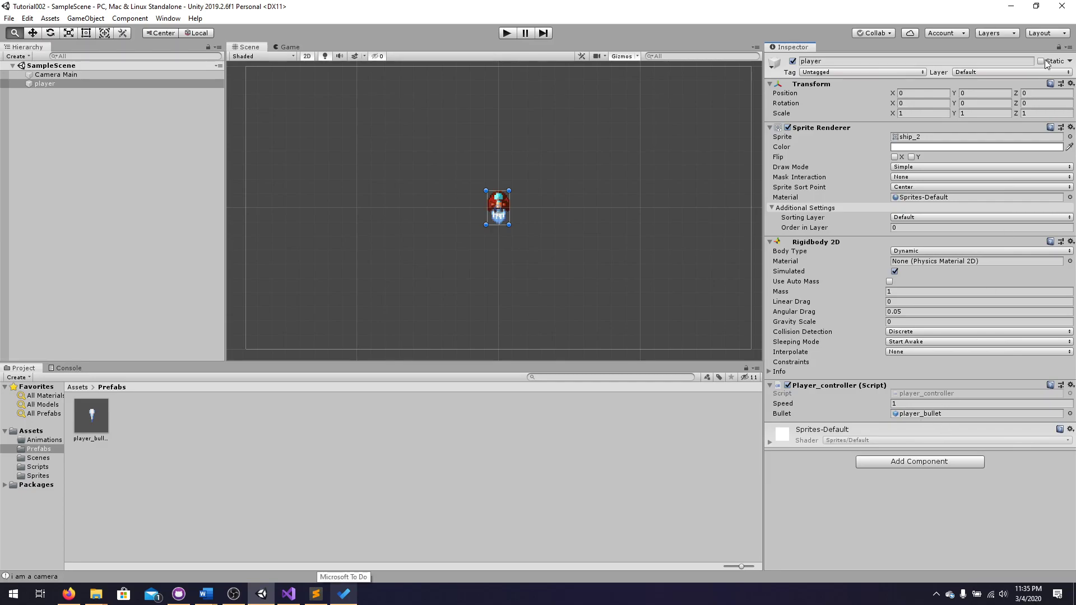
{"action": "left_click", "coordinate": [289, 594]}
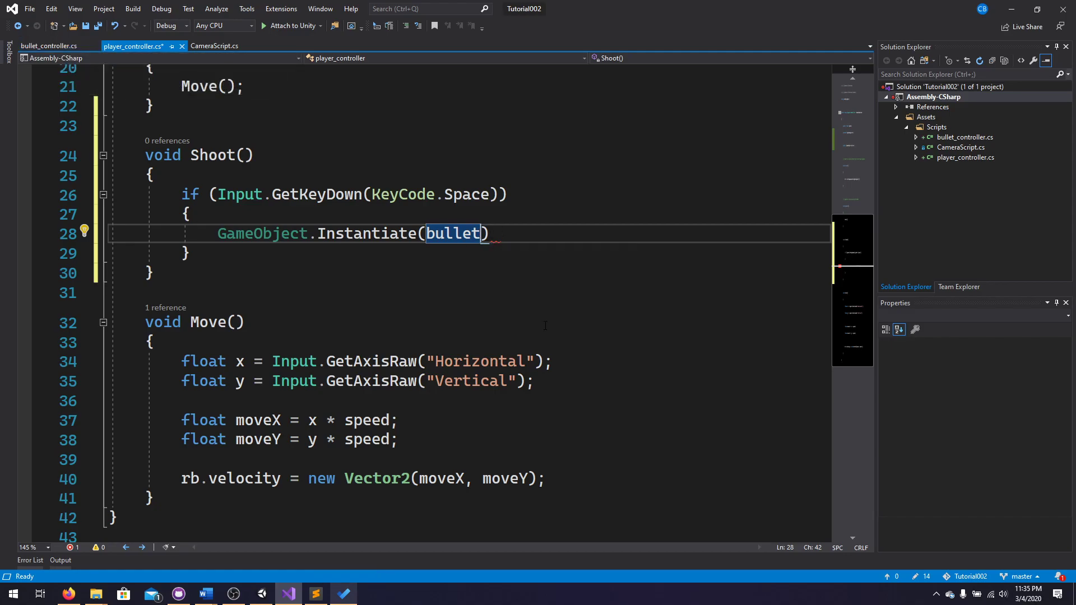
- Add transform as the second argument of the Instantiate call and end the statement with a semicolon
{"action": "type", "text": ", trans"}
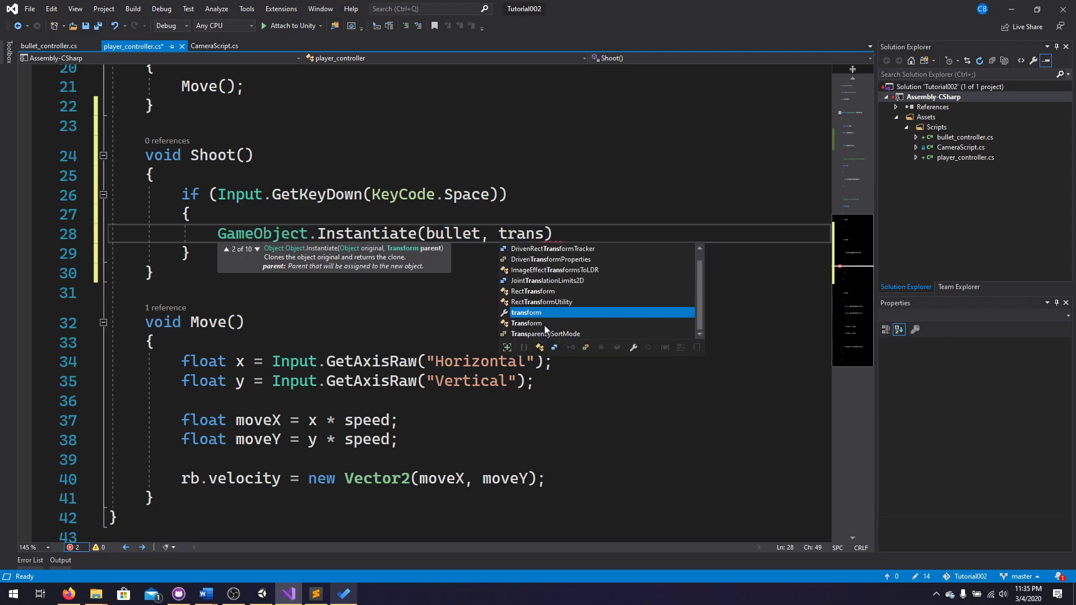
{"action": "key", "text": "Tab"}
{"action": "key", "text": "Right"}
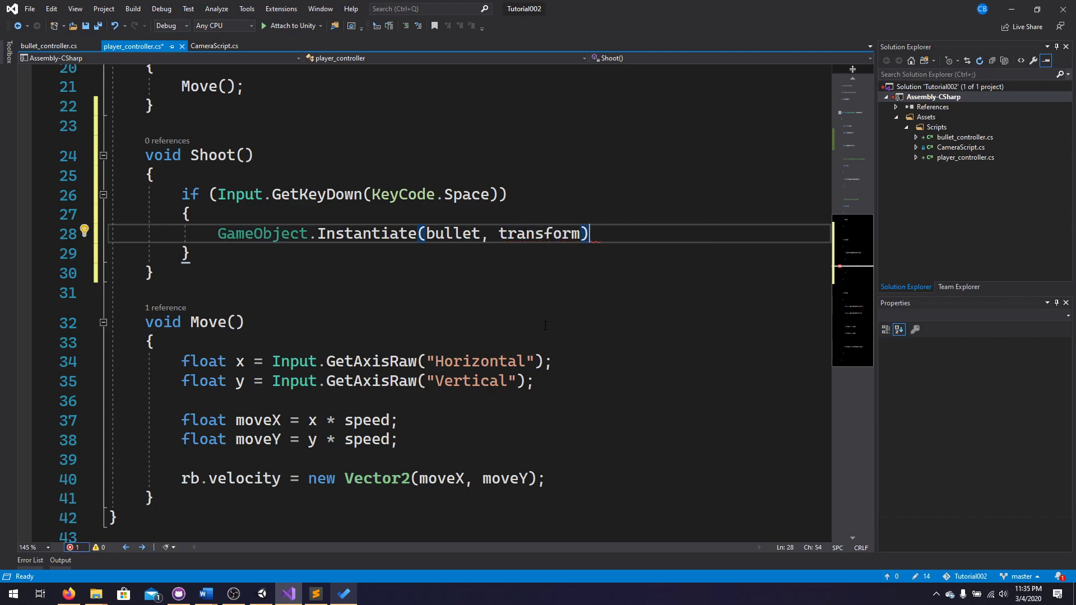
{"action": "type", "text": ";"}
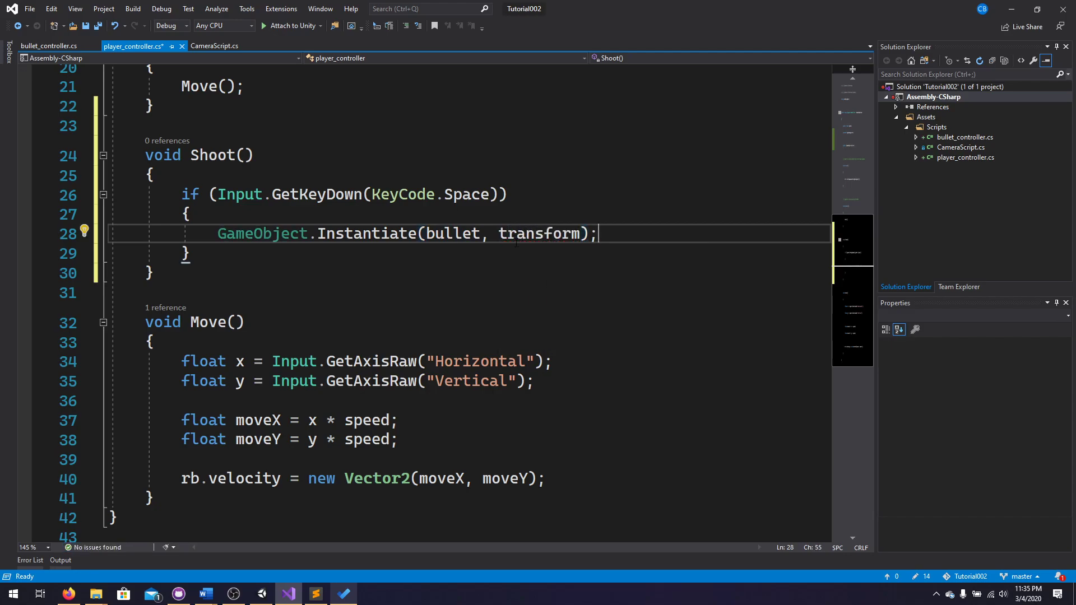
- Try qualifying the transform argument as this.transform, and remove the this. prefix again
{"action": "left_click", "coordinate": [500, 234]}
{"action": "type", "text": "this."}
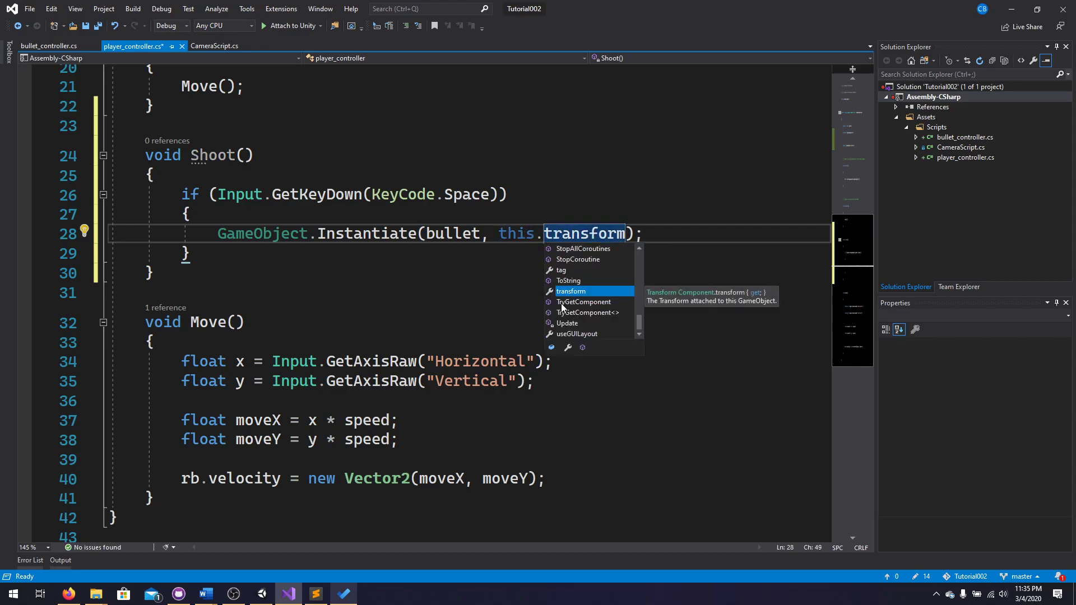
{"action": "key", "text": "BackSpace"}
{"action": "key", "text": "BackSpace"}
{"action": "key", "text": "BackSpace"}
{"action": "key", "text": "BackSpace"}
{"action": "key", "text": "BackSpace"}
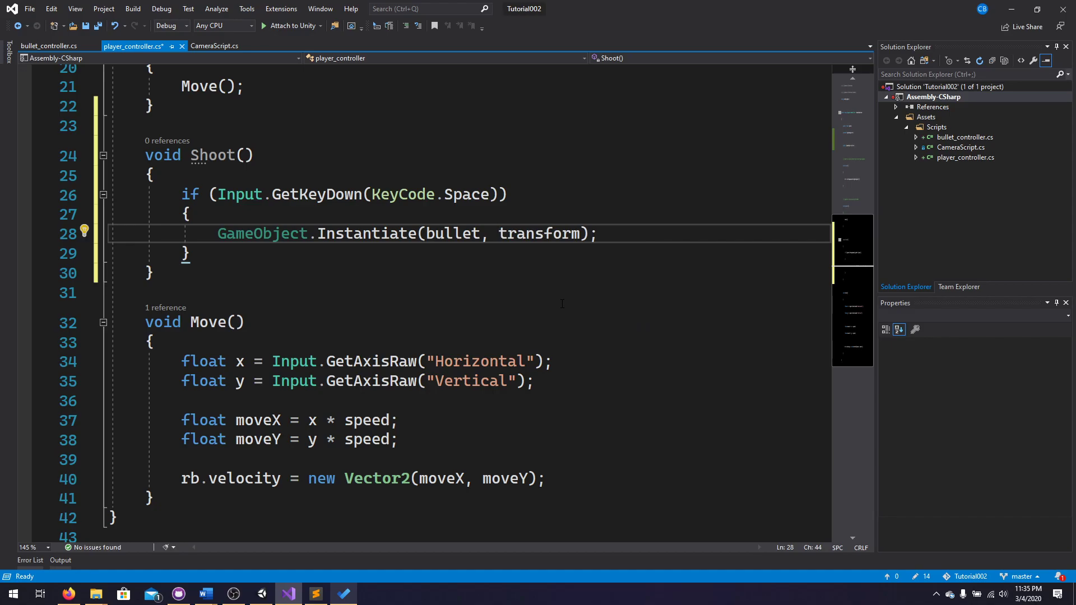
- Save player_controller.cs and switch to Unity
{"action": "key", "text": "ctrl+s"}
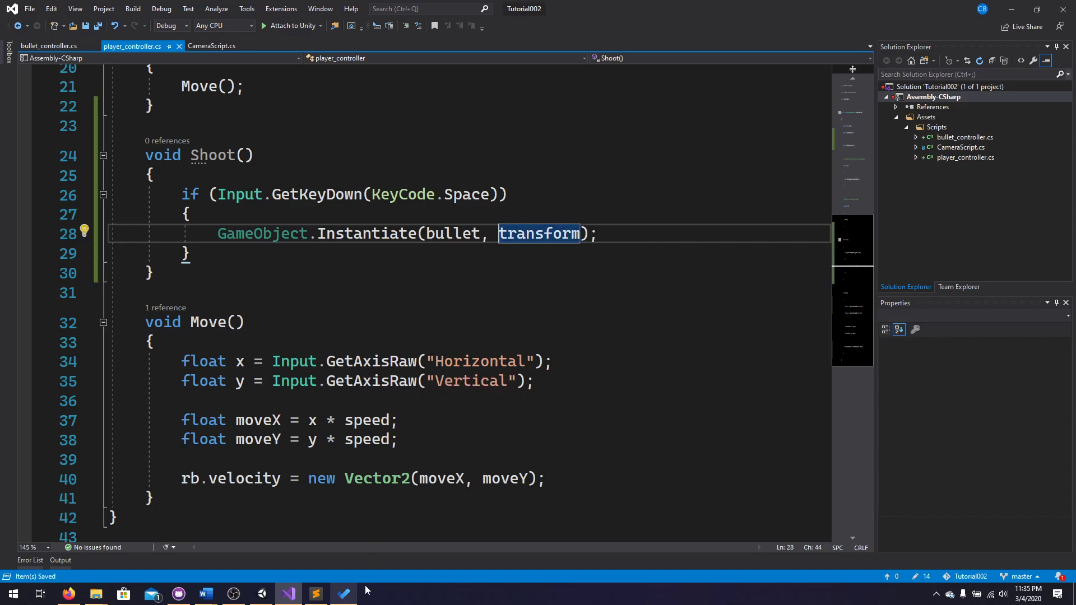
{"action": "left_click", "coordinate": [262, 593]}
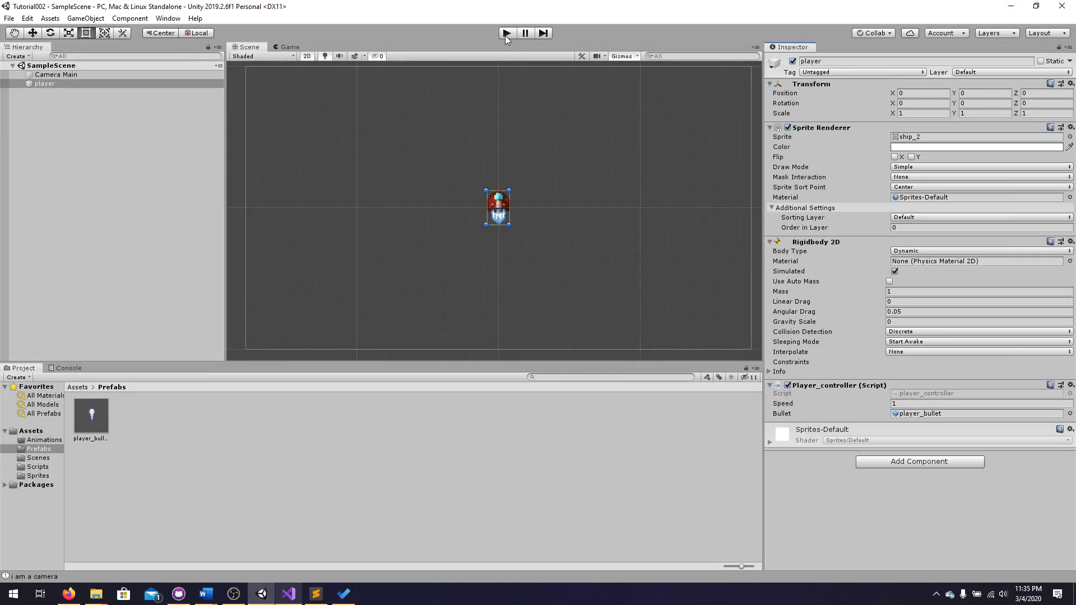
- Play-test the scene by flying the ship around in all four directions, and stop play mode
{"action": "left_click", "coordinate": [506, 33]}
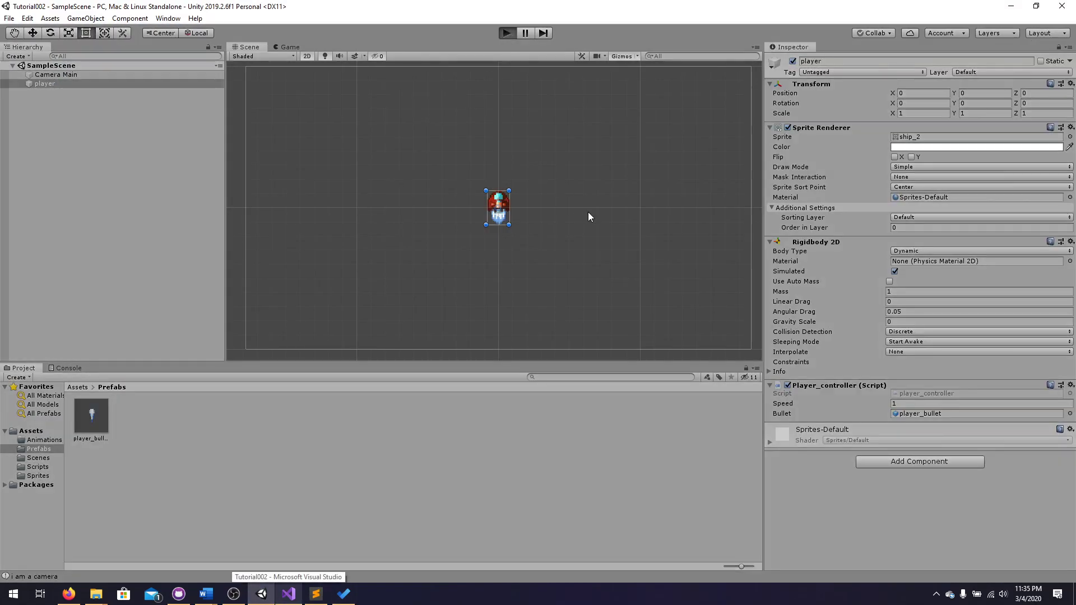
{"action": "key", "text": "Right"}
{"action": "key", "text": "Down"}
{"action": "key", "text": "Left"}
{"action": "key", "text": "Up"}
{"action": "key", "text": "Left"}
{"action": "key", "text": "Up"}
{"action": "key", "text": "Right"}
{"action": "key", "text": "Down"}
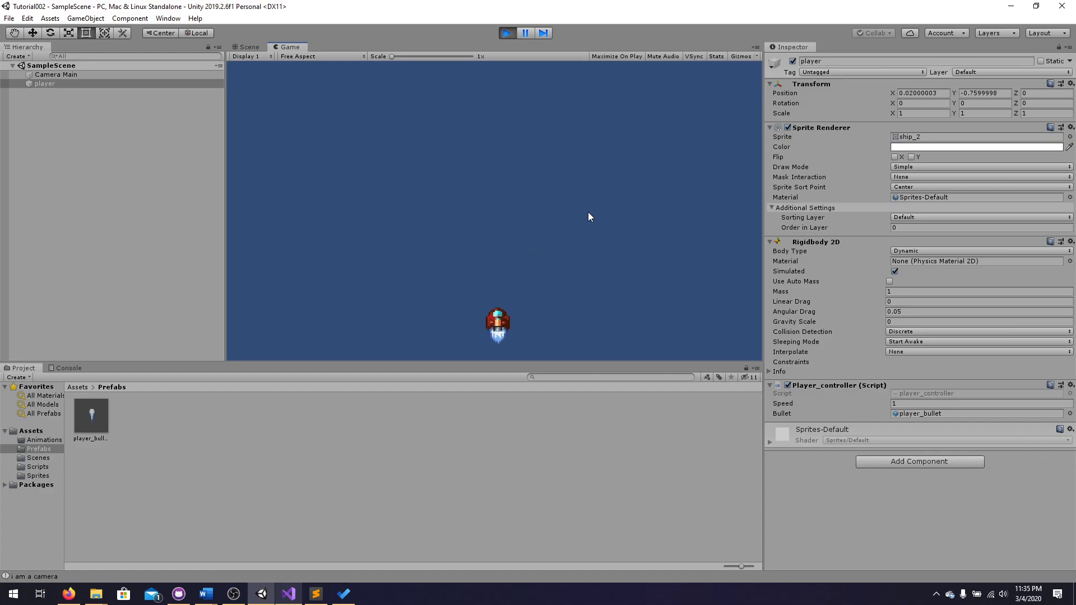
{"action": "left_click", "coordinate": [506, 33]}
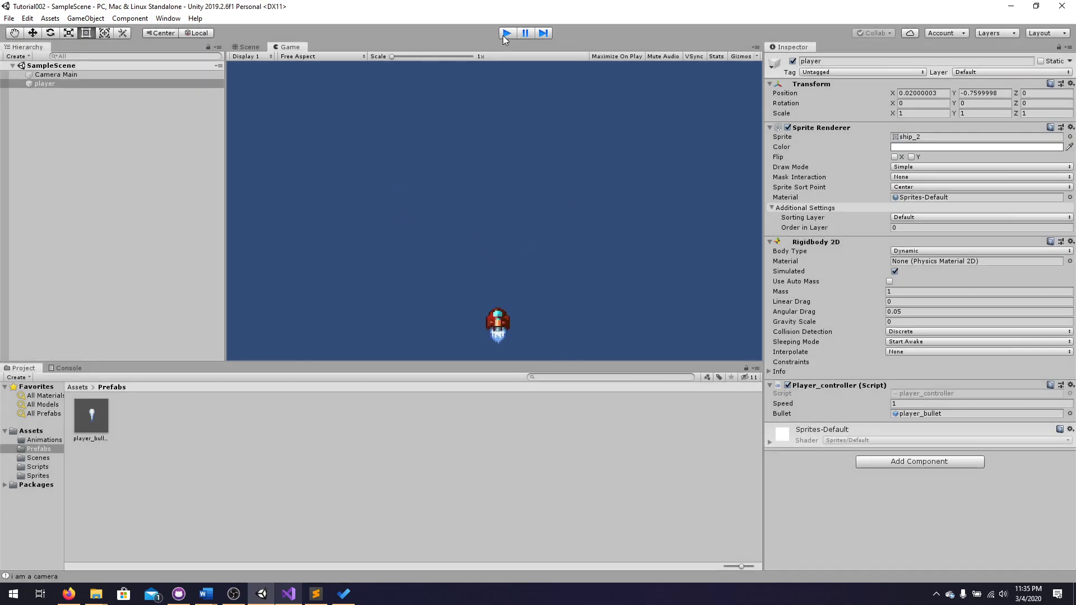
- Open the player_bullet prefab to inspect its components, and return to the scene with the player object selected
{"action": "left_click", "coordinate": [89, 412]}
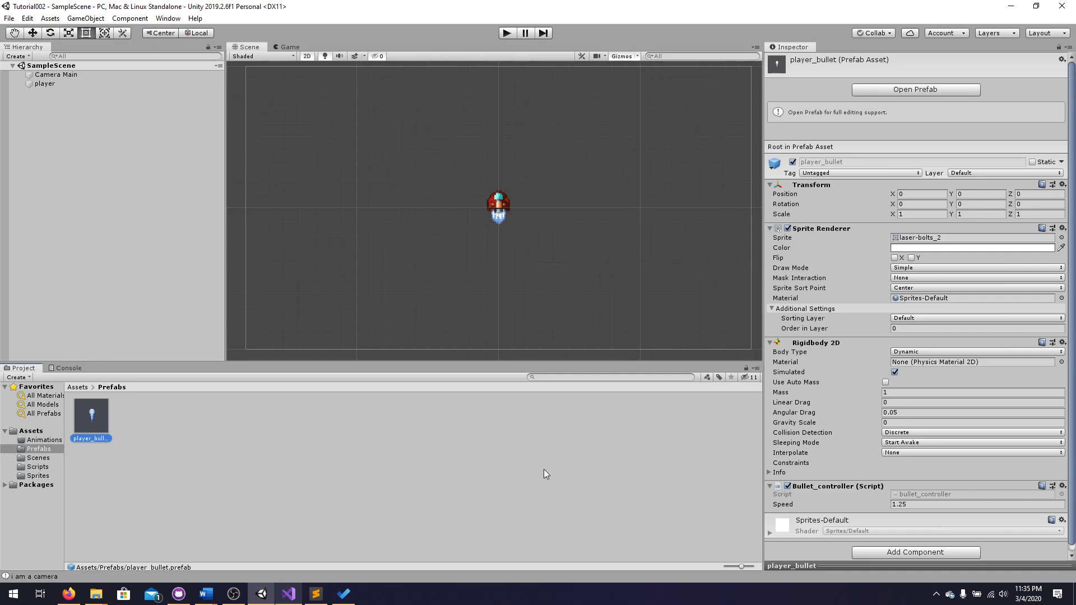
{"action": "scroll", "coordinate": [868, 438], "scroll_direction": "down", "scroll_amount": 1}
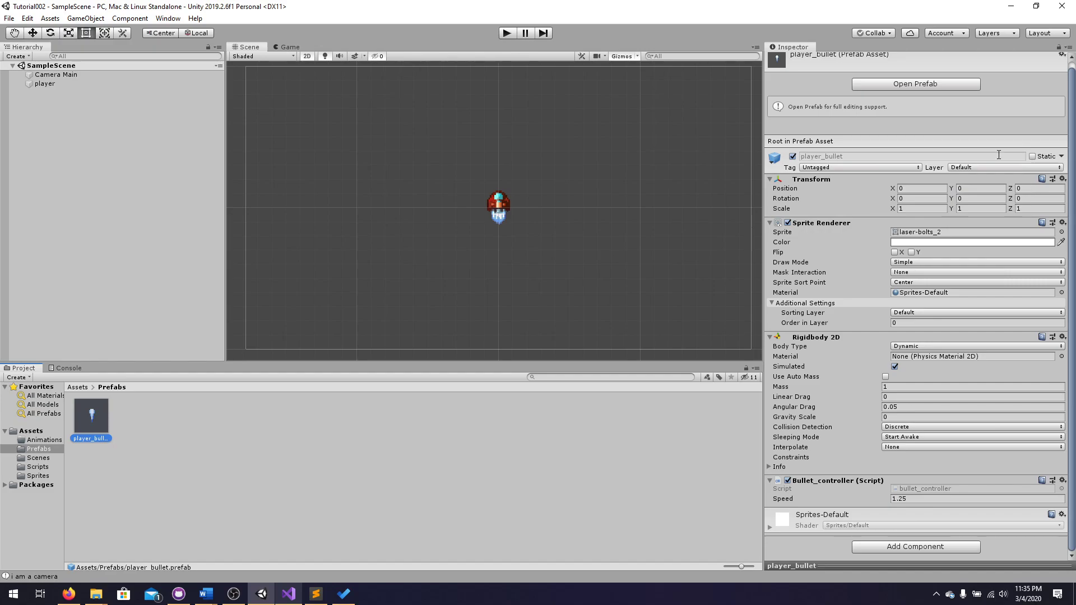
{"action": "left_click", "coordinate": [924, 83]}
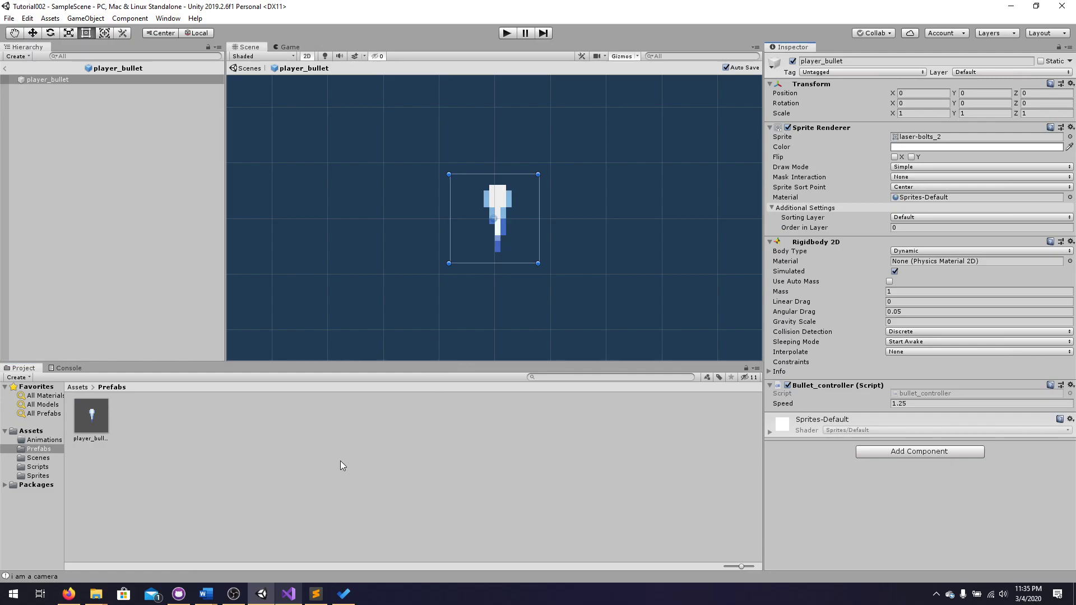
{"action": "left_click", "coordinate": [5, 68]}
{"action": "left_click", "coordinate": [61, 87]}
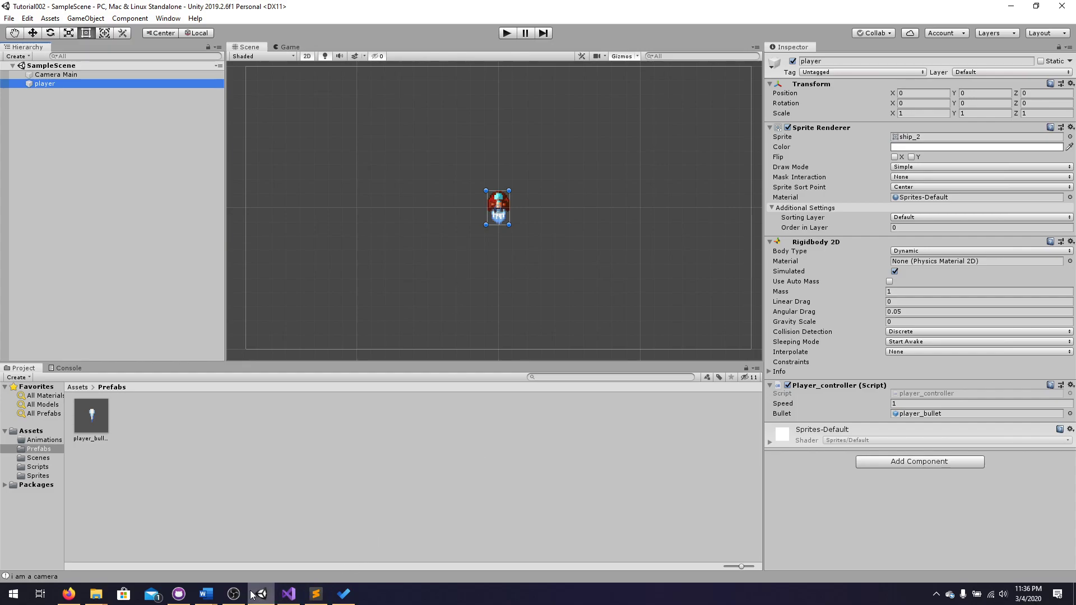
- Review bullet_controller.cs in Visual Studio, and open the player_bullet prefab in Unity to examine its Bullet_controller Speed value
{"action": "left_click", "coordinate": [289, 594]}
{"action": "left_click", "coordinate": [49, 46]}
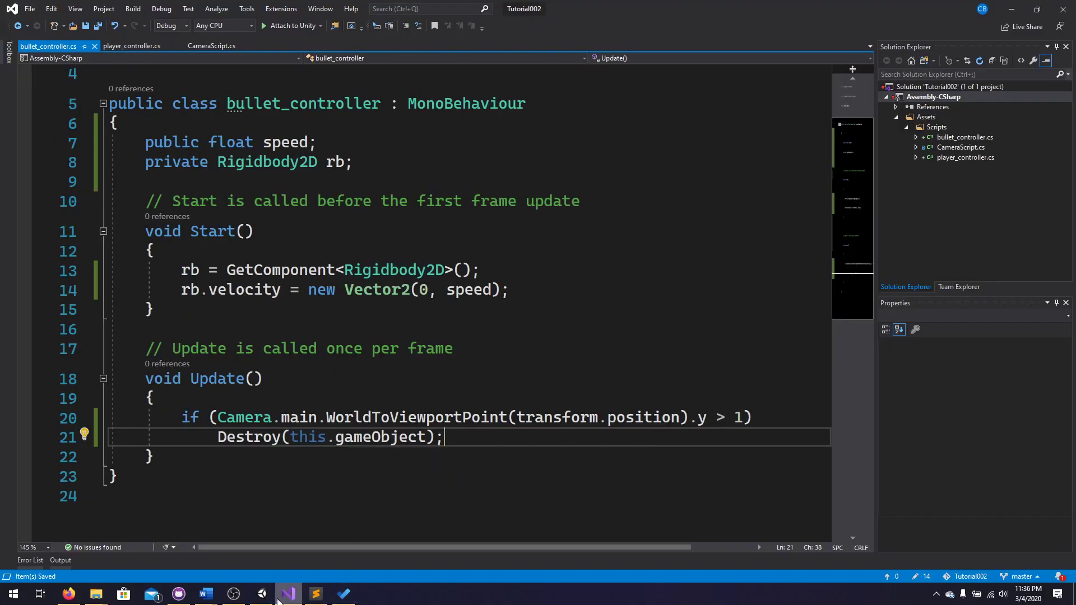
{"action": "left_click", "coordinate": [261, 594]}
{"action": "left_click", "coordinate": [93, 428]}
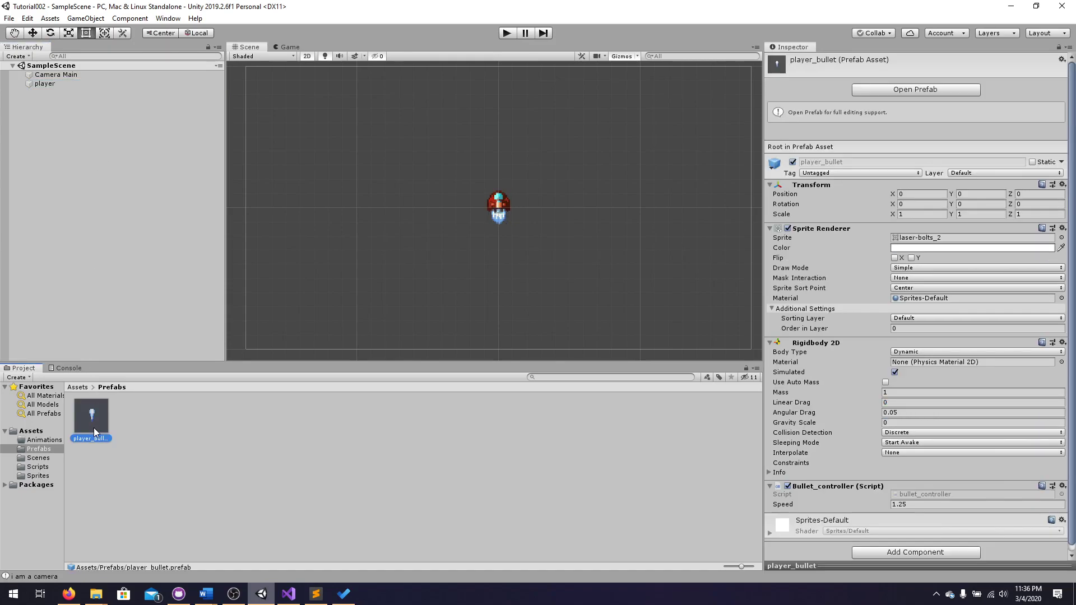
{"action": "scroll", "coordinate": [888, 472], "scroll_direction": "down", "scroll_amount": 1}
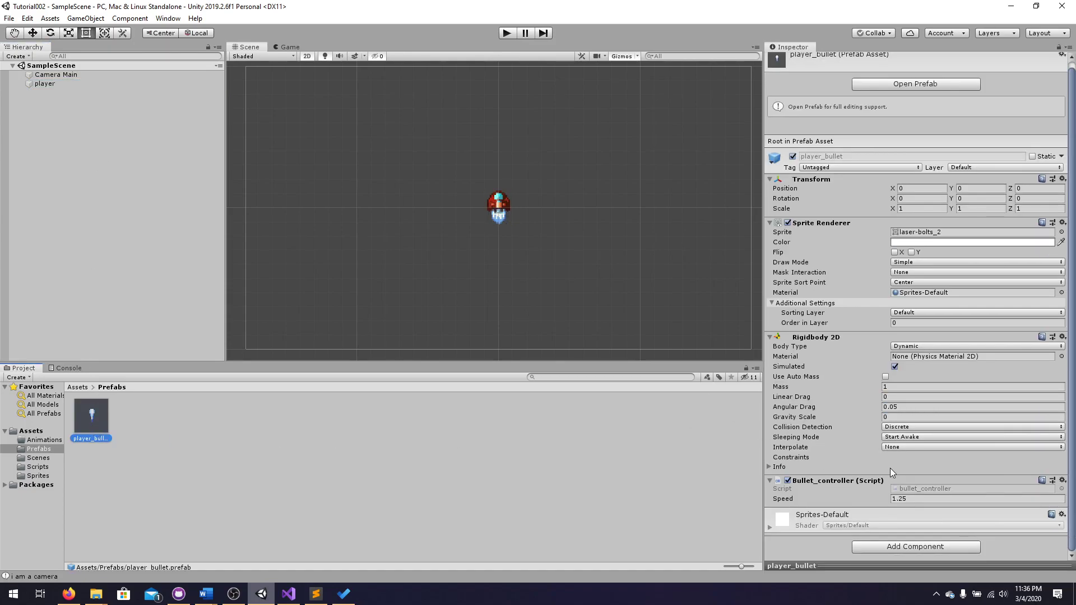
{"action": "left_click", "coordinate": [931, 82]}
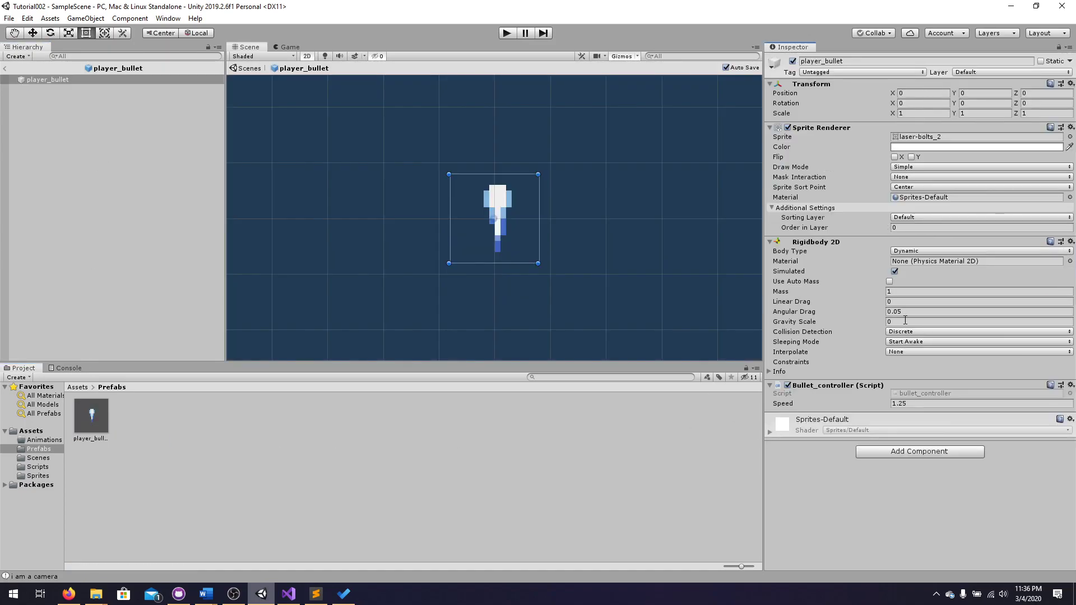
{"action": "left_click", "coordinate": [918, 404]}
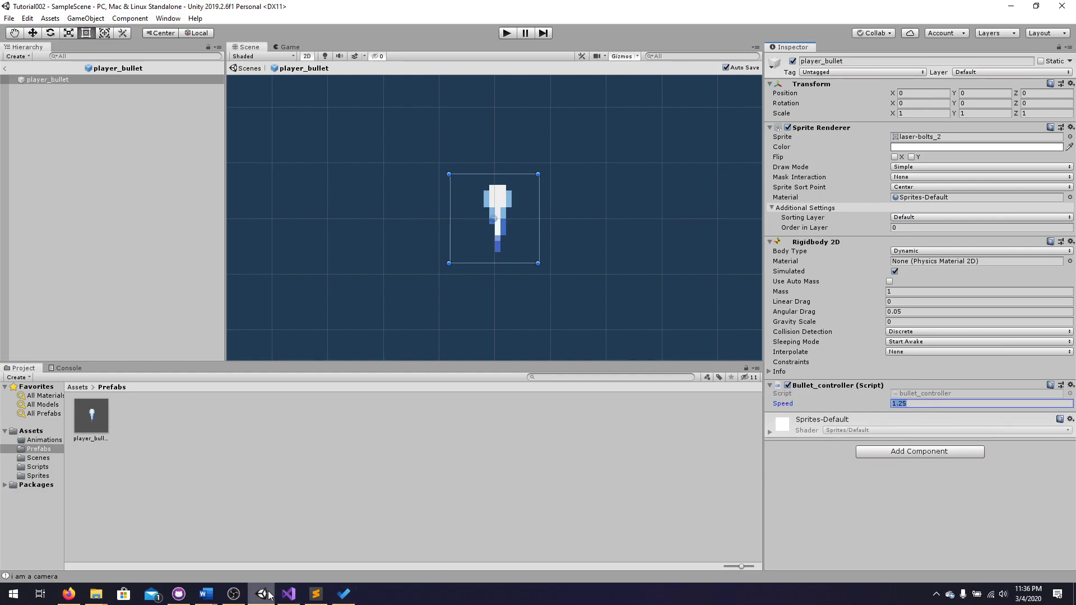
- In Visual Studio, add a Shoot(); call above Move(); in the Update method of player_controller.cs and save the script
{"action": "left_click", "coordinate": [286, 595]}
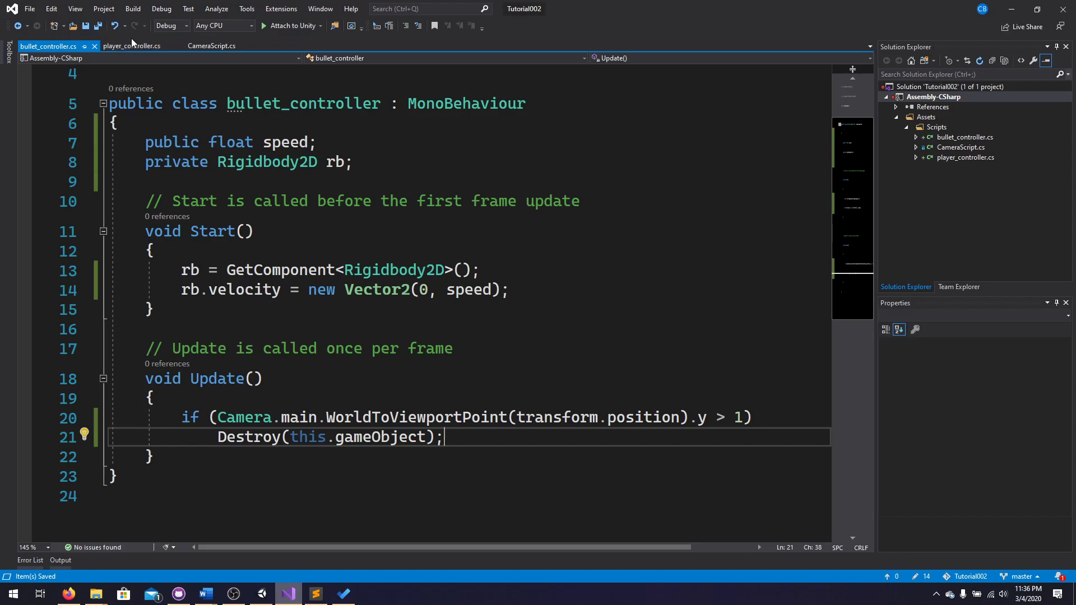
{"action": "left_click", "coordinate": [131, 46]}
{"action": "scroll", "coordinate": [248, 234], "scroll_direction": "up", "scroll_amount": 3}
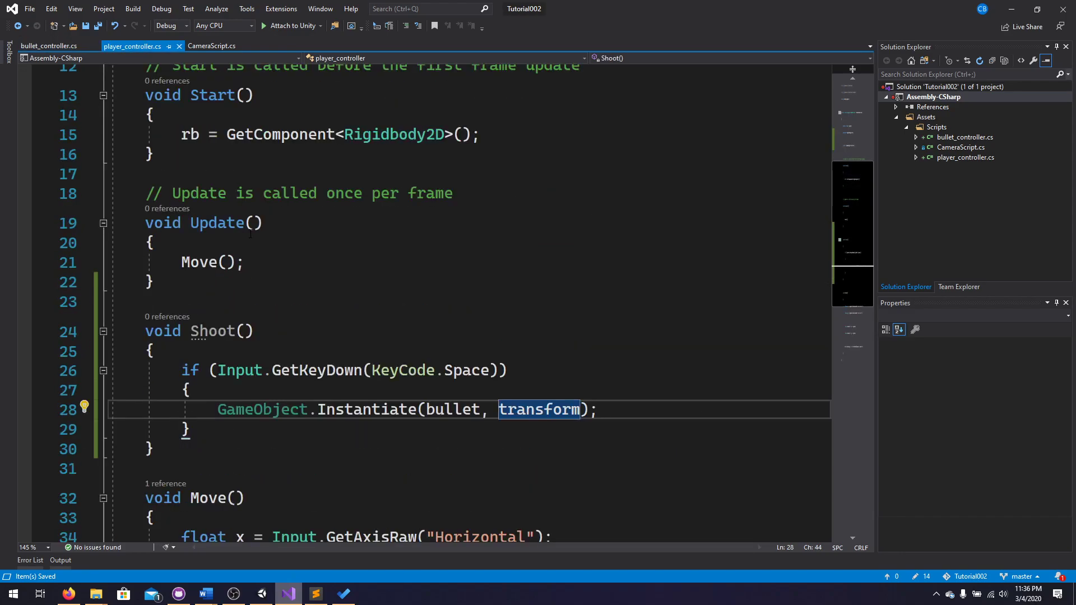
{"action": "left_click", "coordinate": [249, 245]}
{"action": "key", "text": "Return"}
{"action": "type", "text": "Shoot();"}
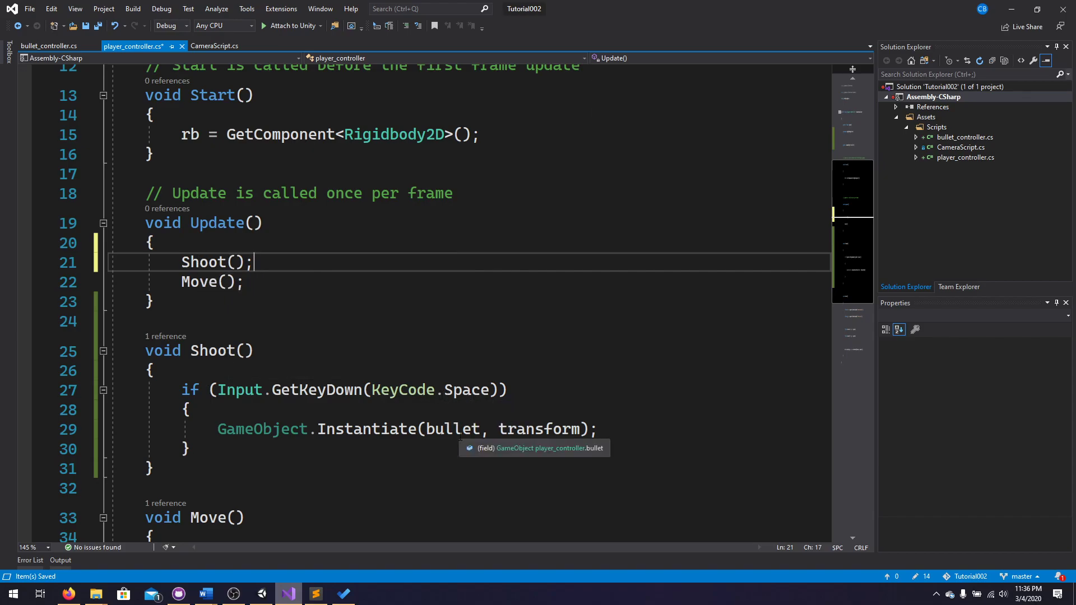
{"action": "key", "text": "ctrl+s"}
- Switch to Unity and play-test firing bullets with Space while flying the ship around, and stop play mode
{"action": "left_click", "coordinate": [262, 593]}
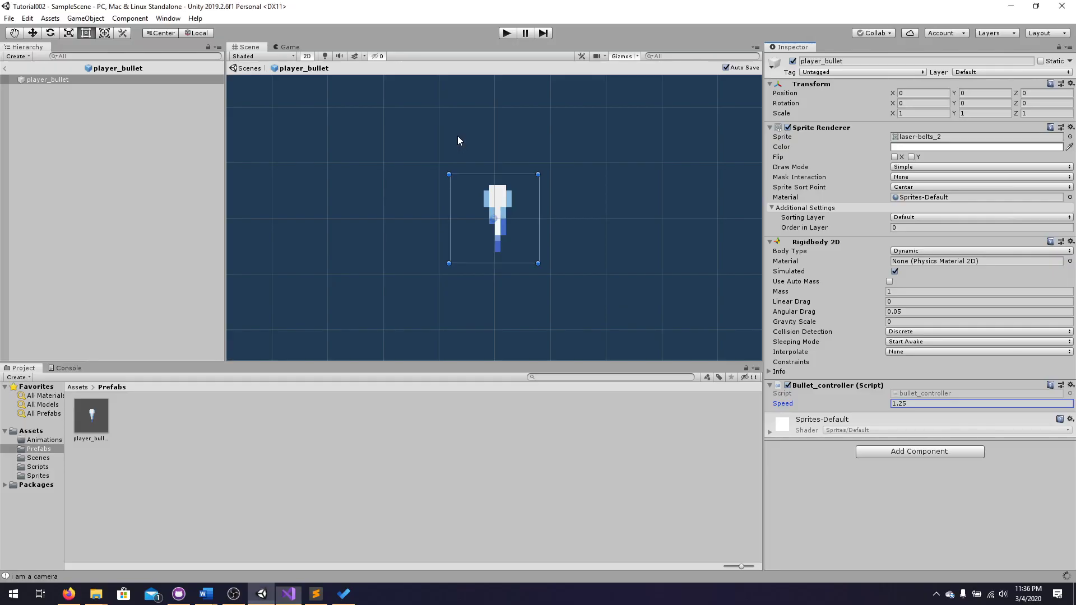
{"action": "left_click", "coordinate": [506, 33]}
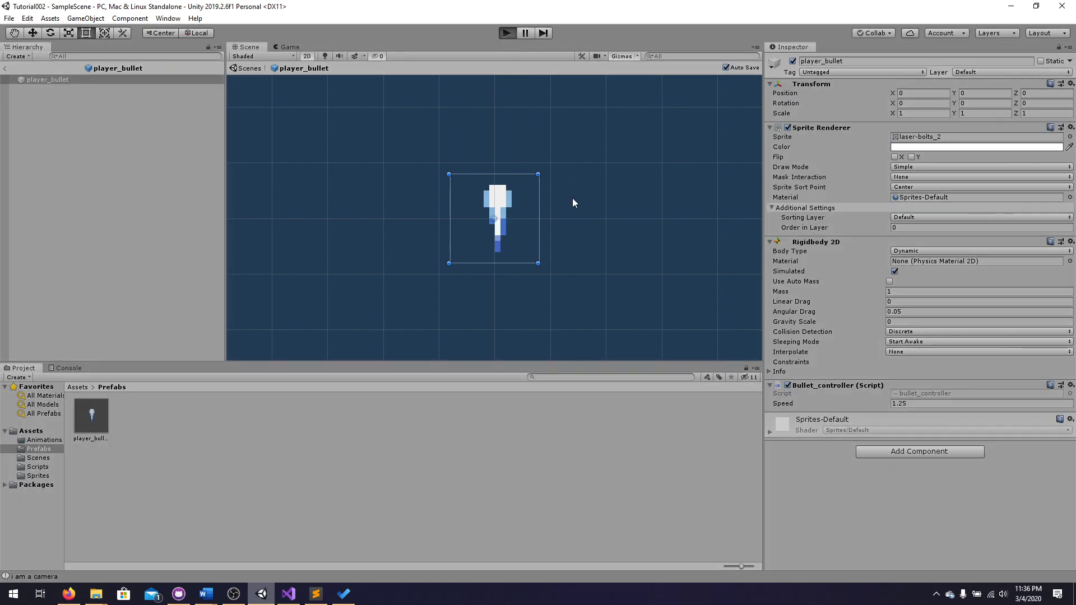
{"action": "key", "text": "Down"}
{"action": "key", "text": "Right"}
{"action": "key", "text": "Left"}
{"action": "key", "text": "space"}
{"action": "key", "text": "space"}
{"action": "key", "text": "space"}
{"action": "key", "text": "Up"}
{"action": "key", "text": "Right"}
{"action": "key", "text": "space"}
{"action": "key", "text": "space"}
{"action": "key", "text": "space"}
{"action": "key", "text": "Down"}
{"action": "key", "text": "space"}
{"action": "key", "text": "space"}
{"action": "key", "text": "Down"}
{"action": "key", "text": "Left"}
{"action": "key", "text": "space"}
{"action": "key", "text": "space"}
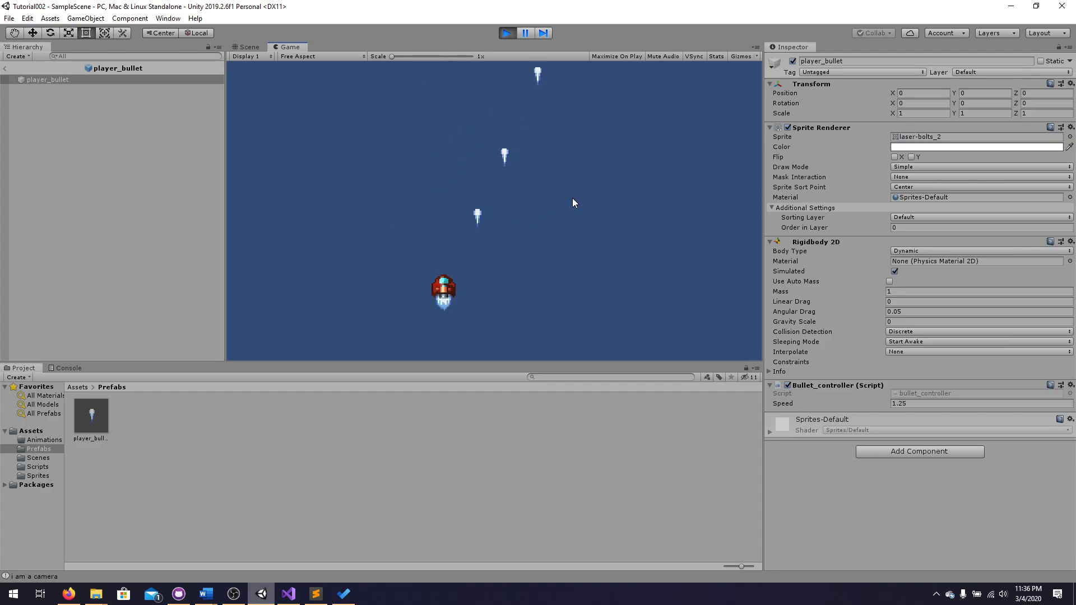
{"action": "left_click", "coordinate": [501, 33]}
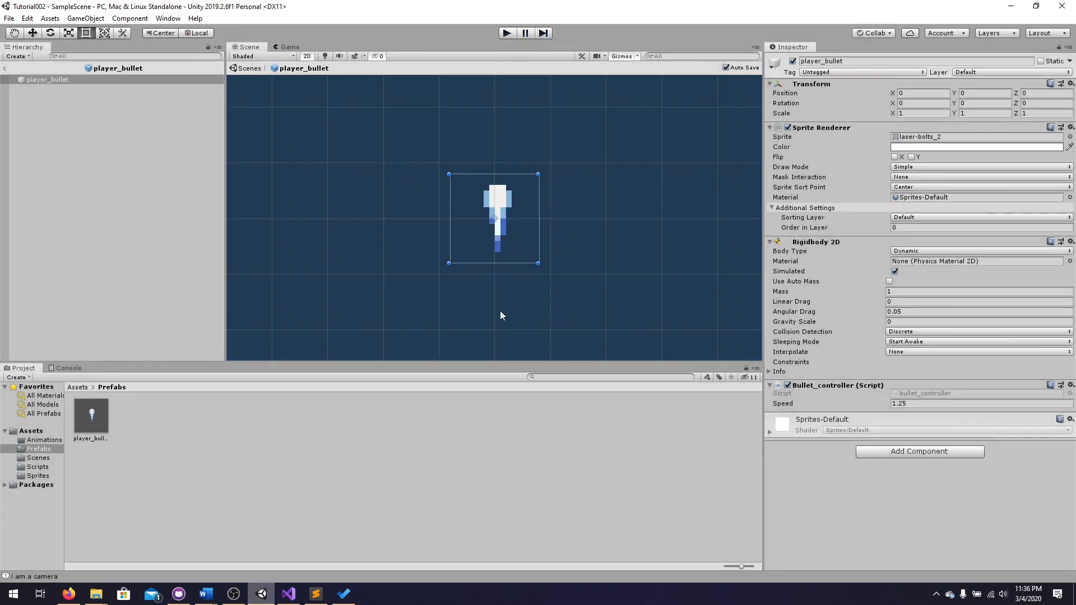
- Leave the player_bullet prefab editing mode and return to SampleScene
{"action": "left_click", "coordinate": [5, 68]}
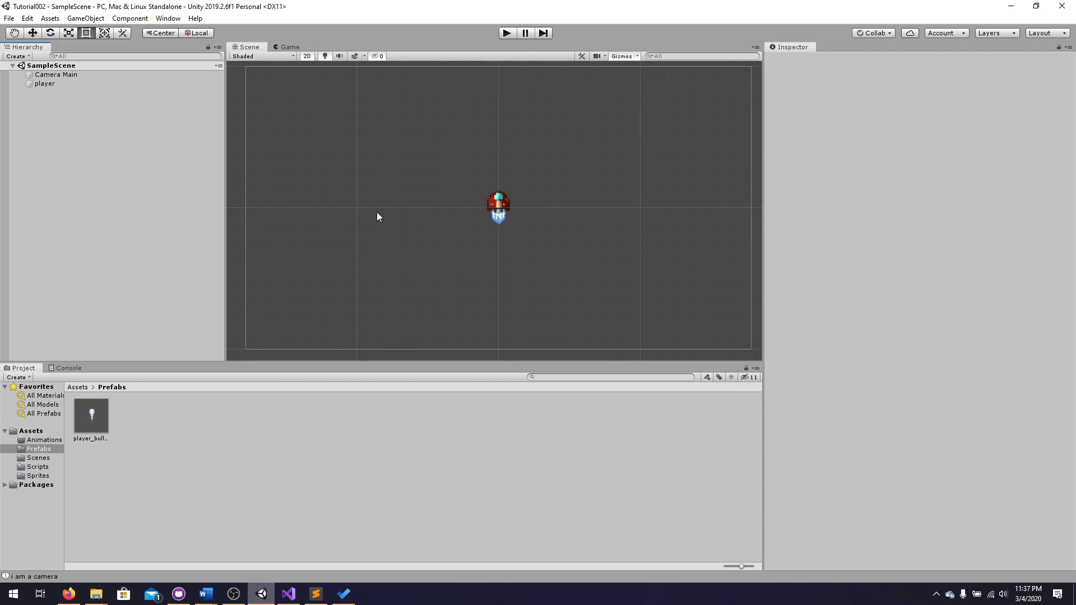
{"action": "left_click", "coordinate": [235, 594]}
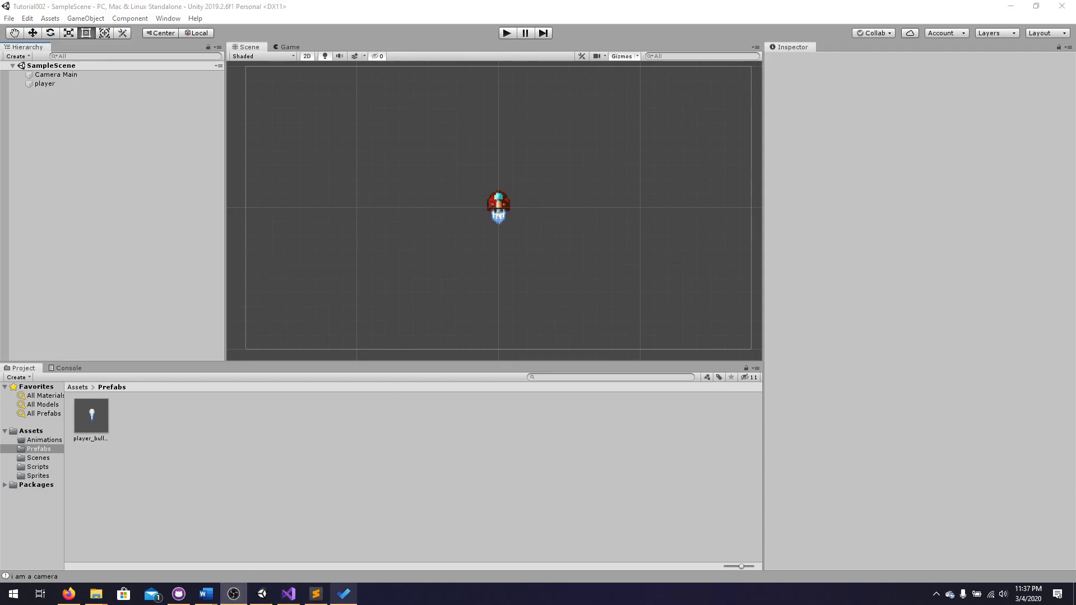